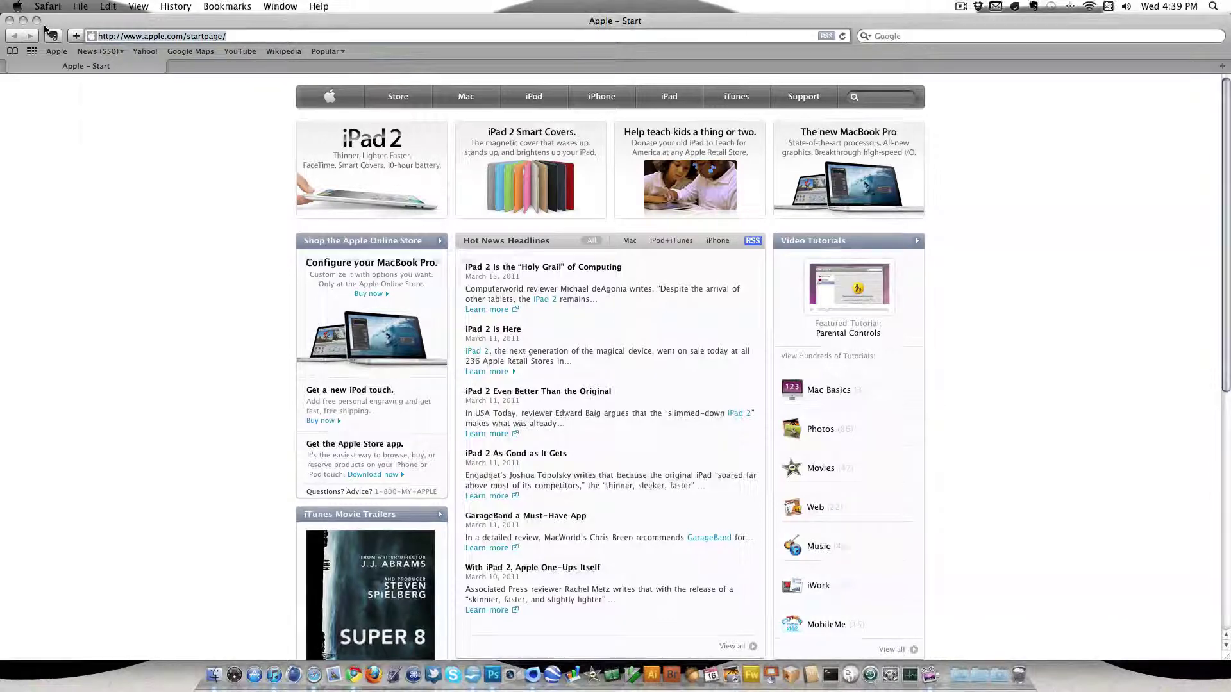
# Step: Load the dribbble.com website in the browser
pyautogui.press('super+l')
pyautogui.write('facebook.com')
pyautogui.press('Return')
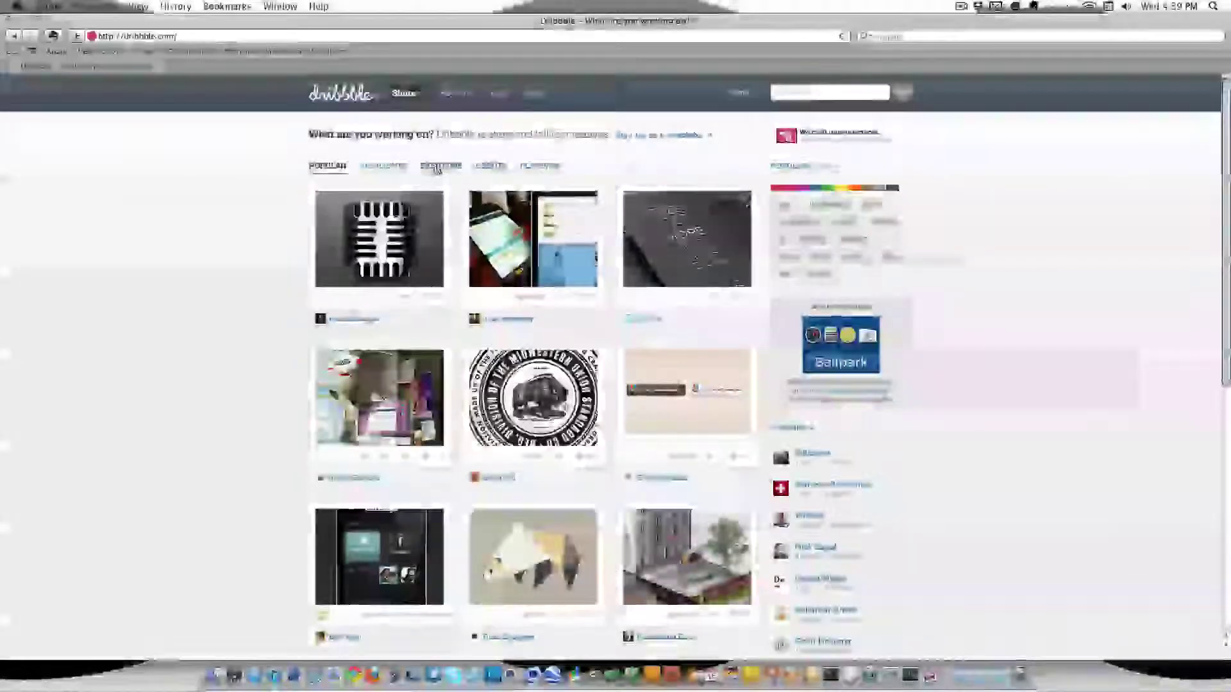
# Step: Go through the About / FAQ link to Dribbble's Logo Downloads & Brand Guidelines page and download the ball mark vector
pyautogui.scroll(-5, 436, 168)
pyautogui.scroll(-3, 385, 218)
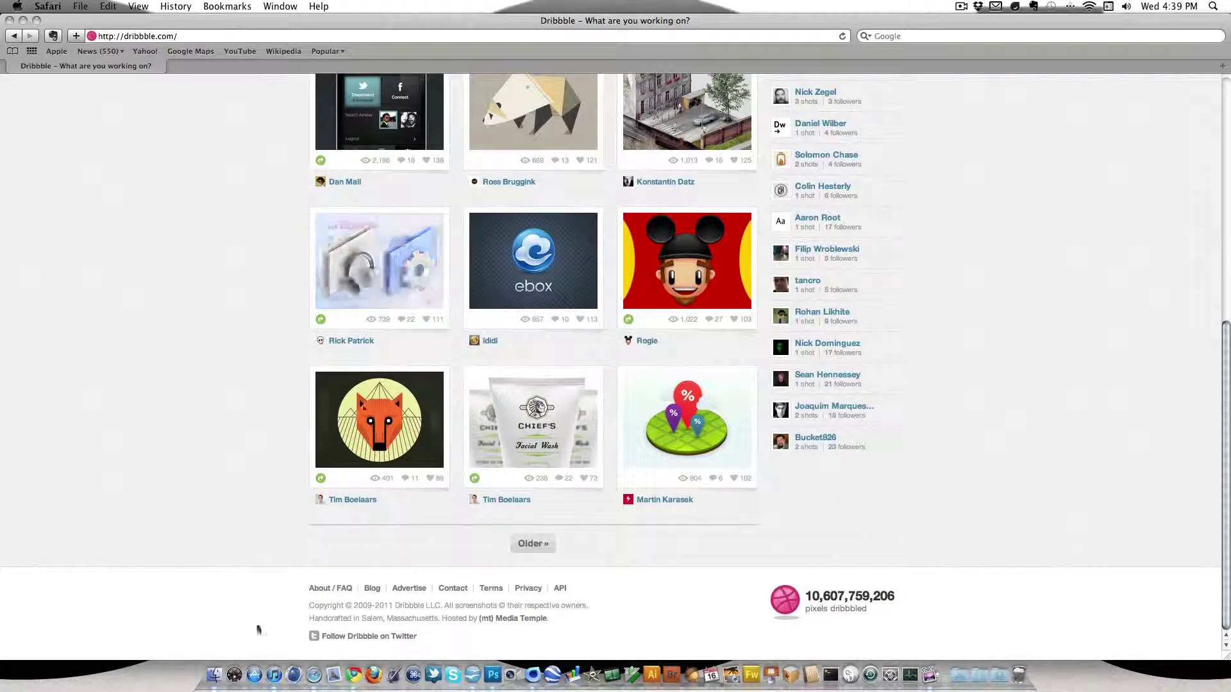
pyautogui.click(319, 590)
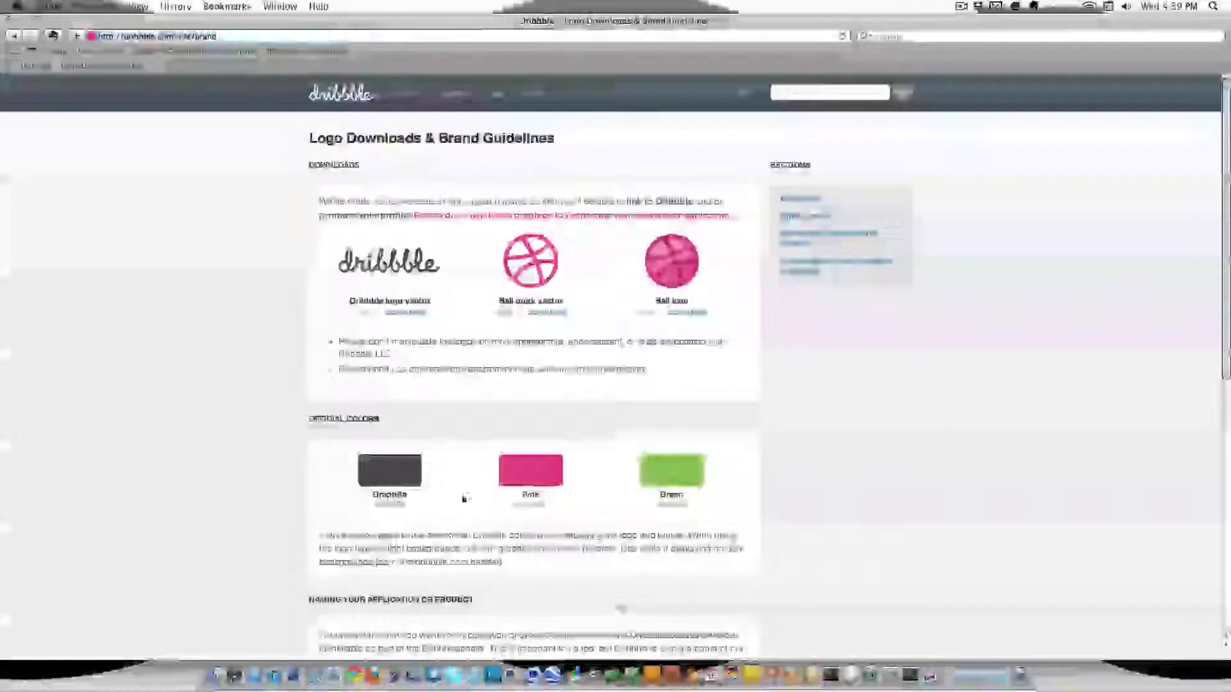
pyautogui.click(547, 313)
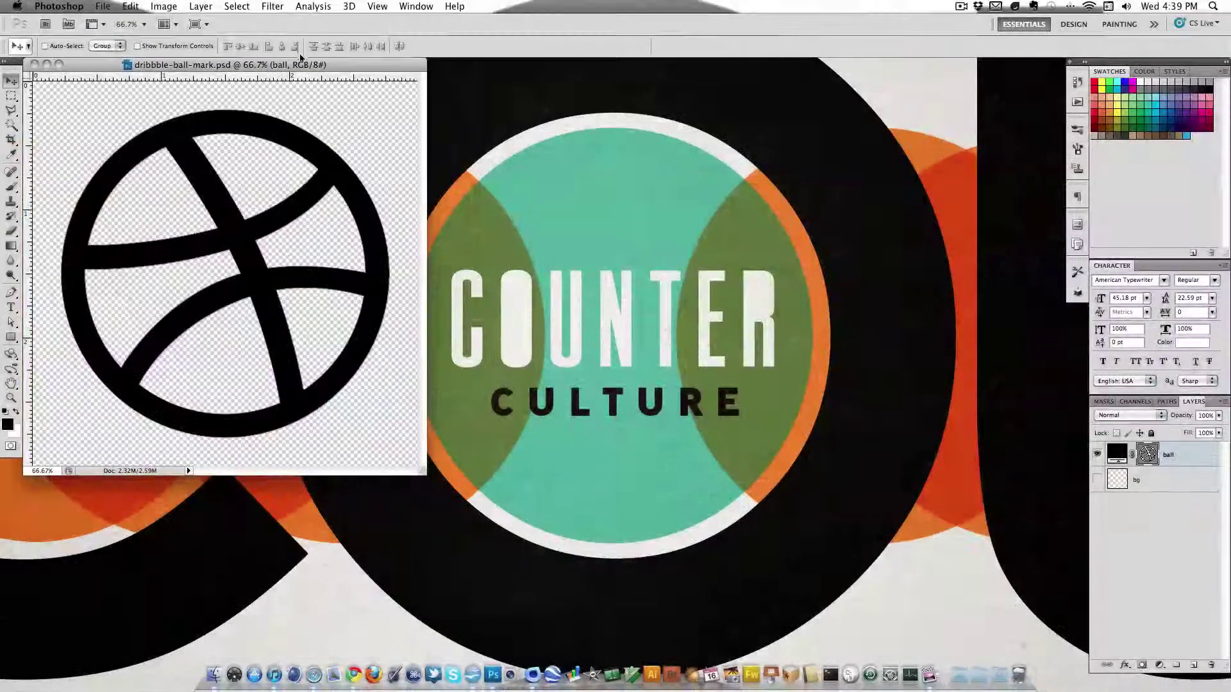
# Step: Save dribbble-ball-mark.psd from Photoshop as a non-interlaced PNG named DribbbleLogo in Downloads, and close the document
pyautogui.moveTo(300, 58); pyautogui.dragTo(536, 143)
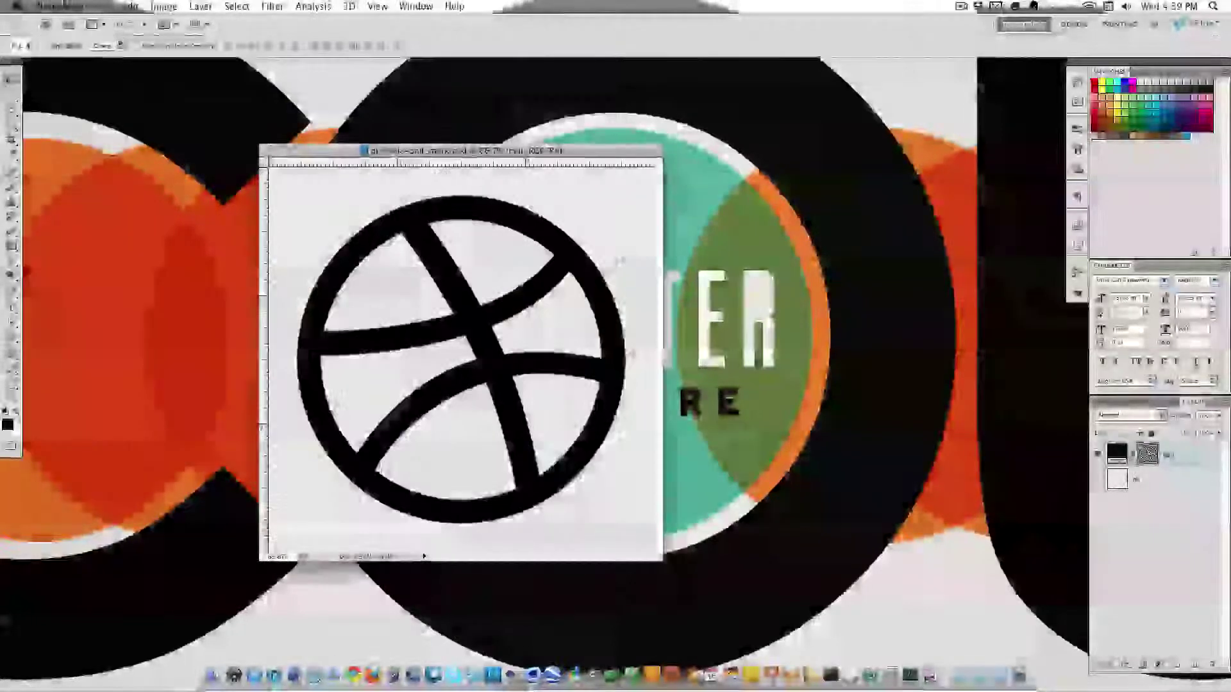
pyautogui.click(102, 7)
pyautogui.click(173, 204)
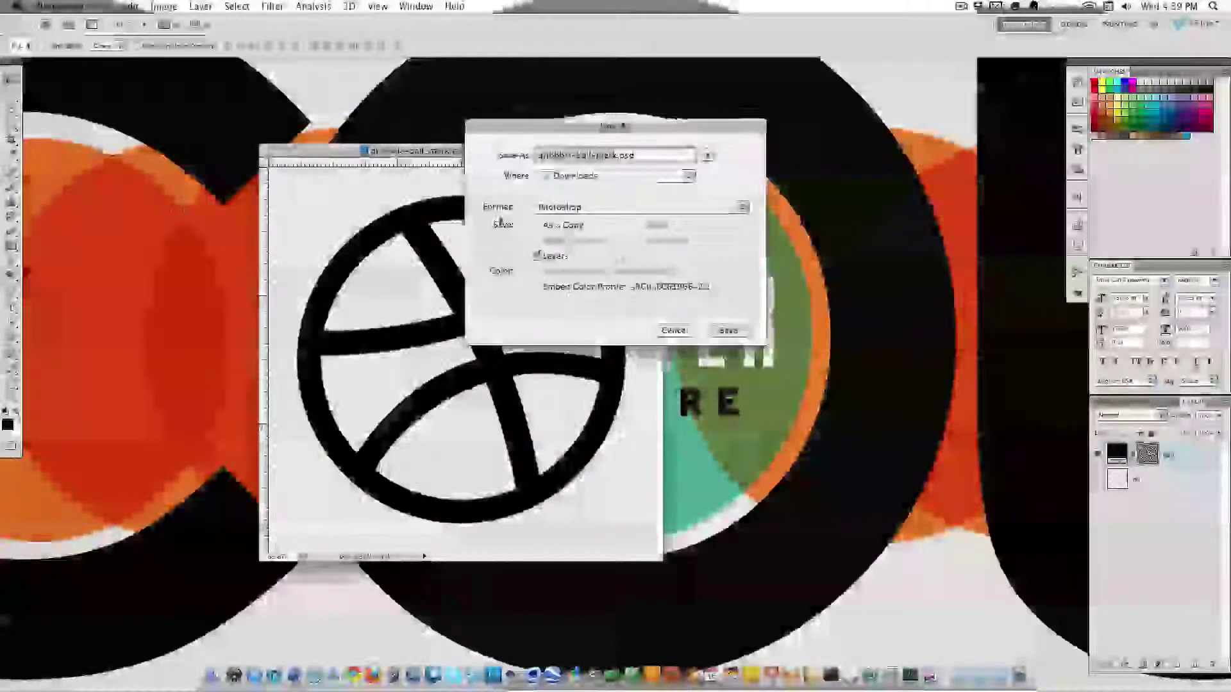
pyautogui.click(641, 206)
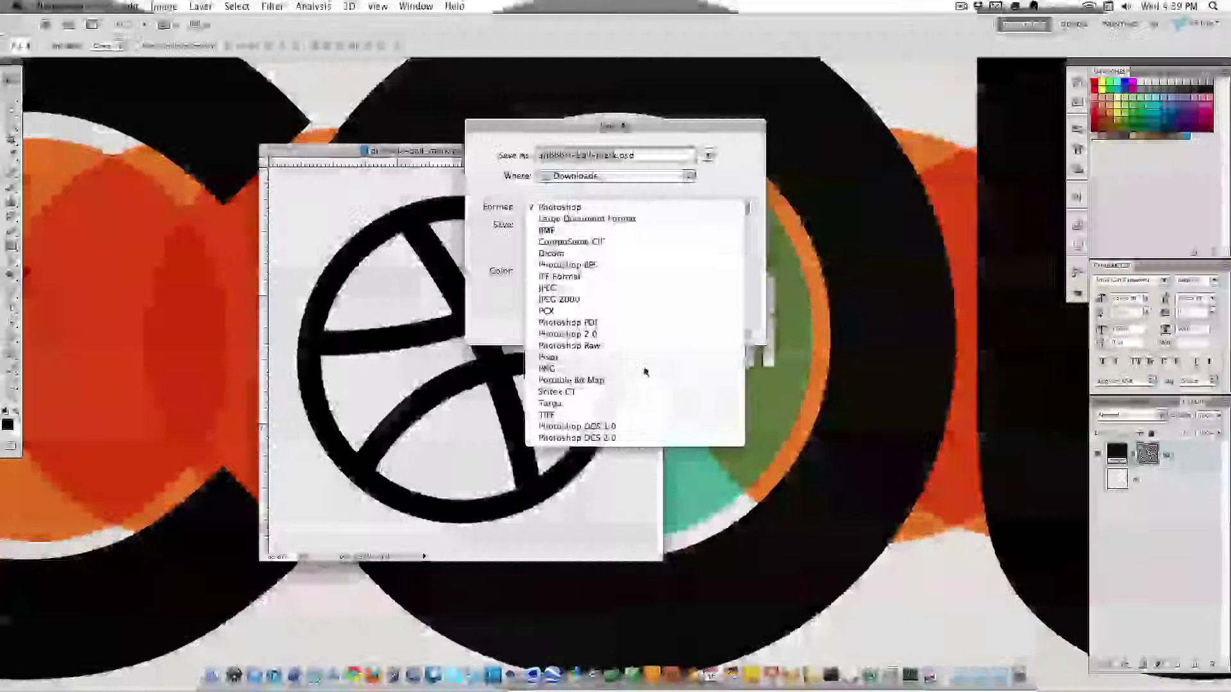
pyautogui.click(645, 369)
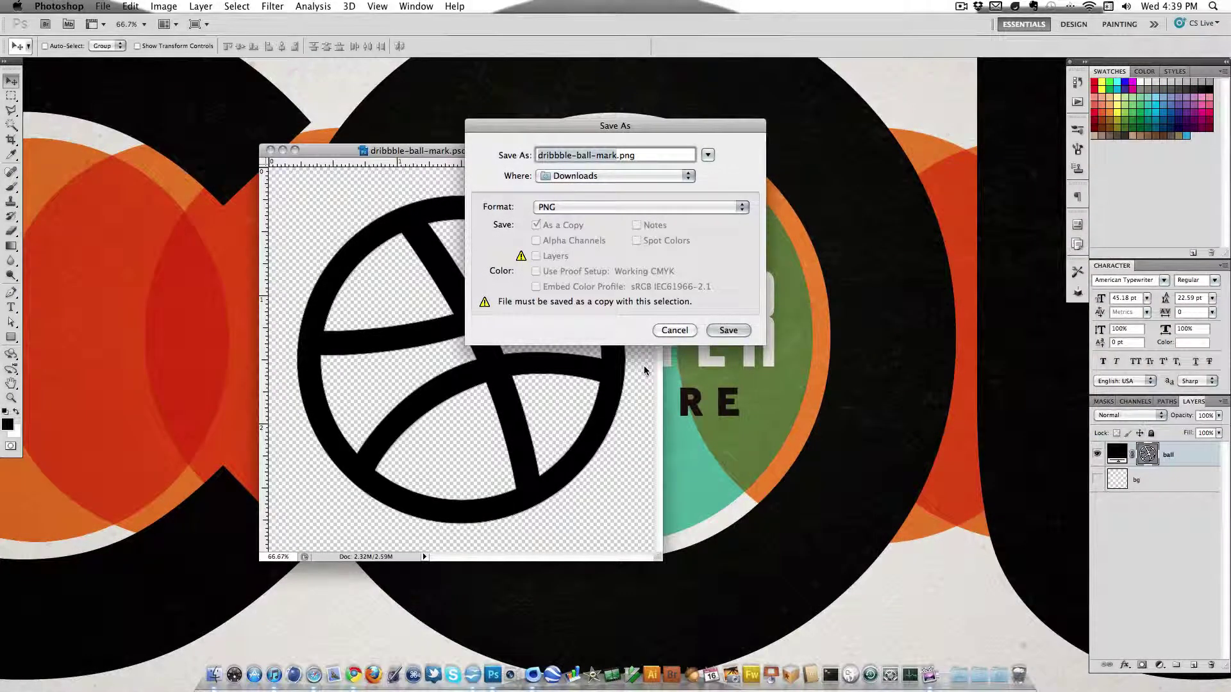
pyautogui.write('Dribbb')
pyautogui.write('le-ball-mark')
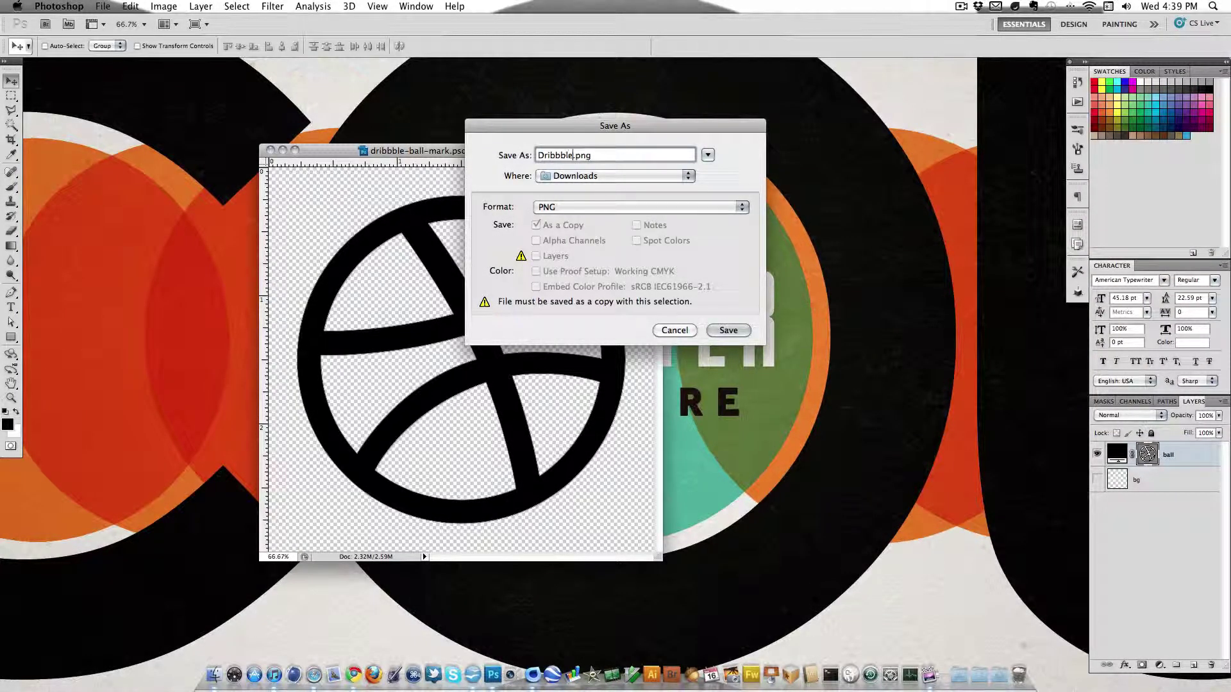
pyautogui.press('Return')
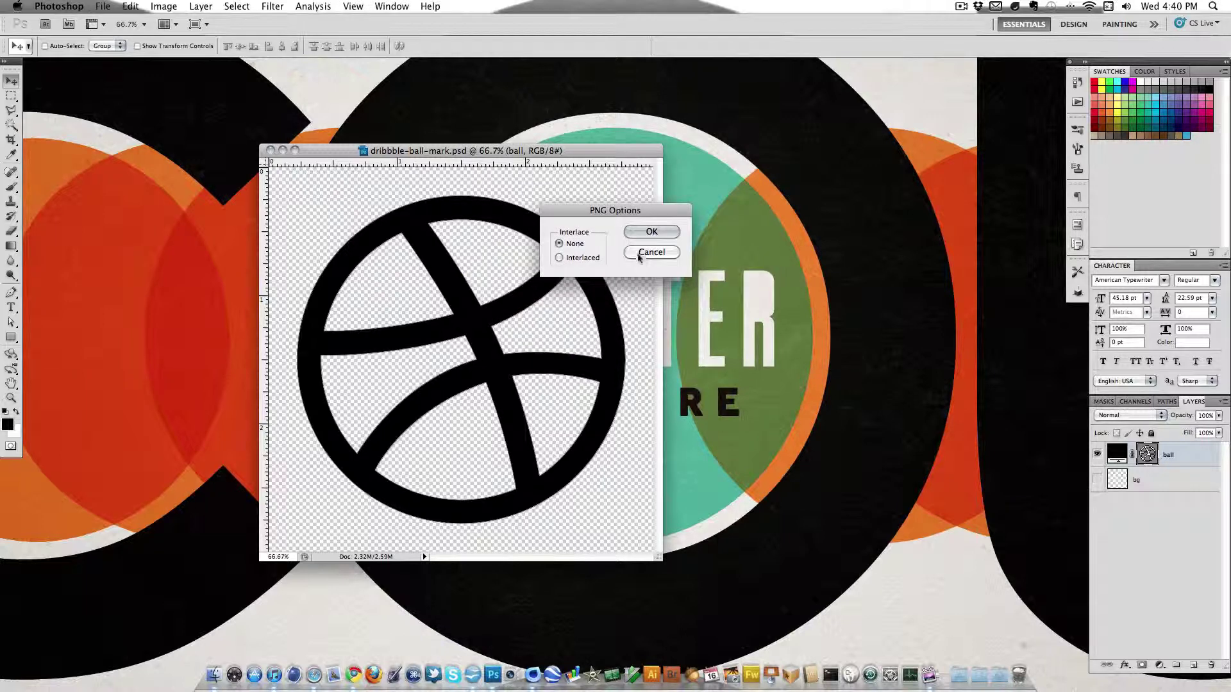
pyautogui.click(652, 232)
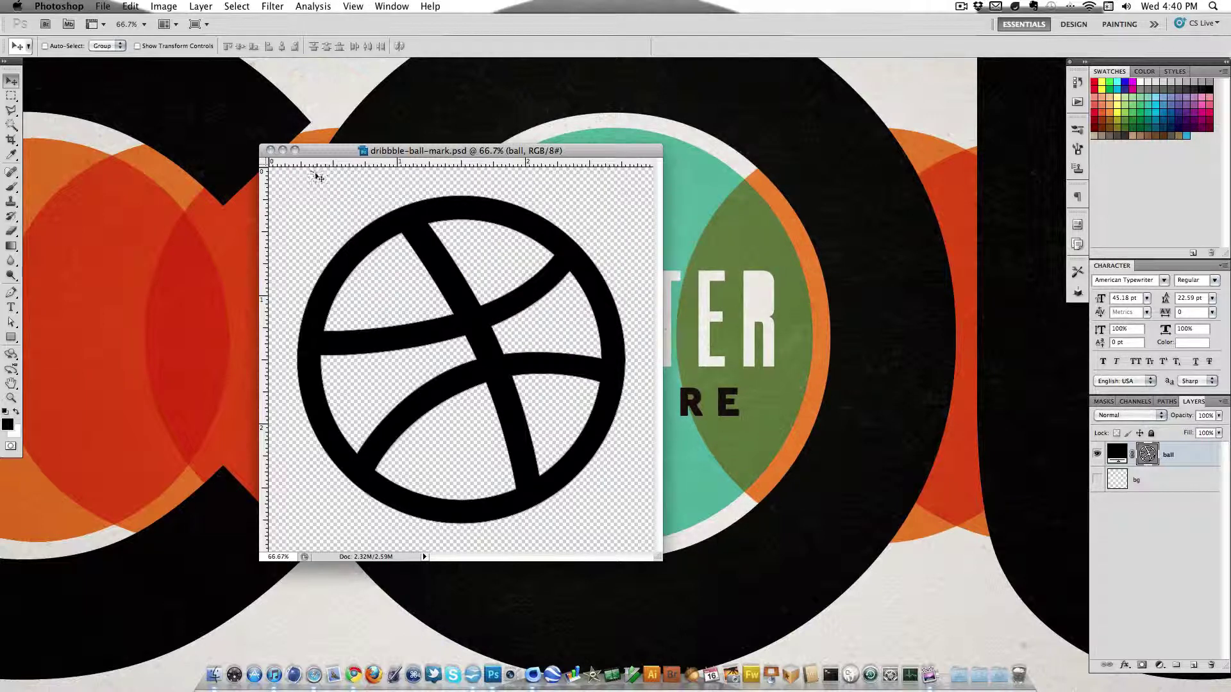
pyautogui.click(271, 150)
pyautogui.click(352, 208)
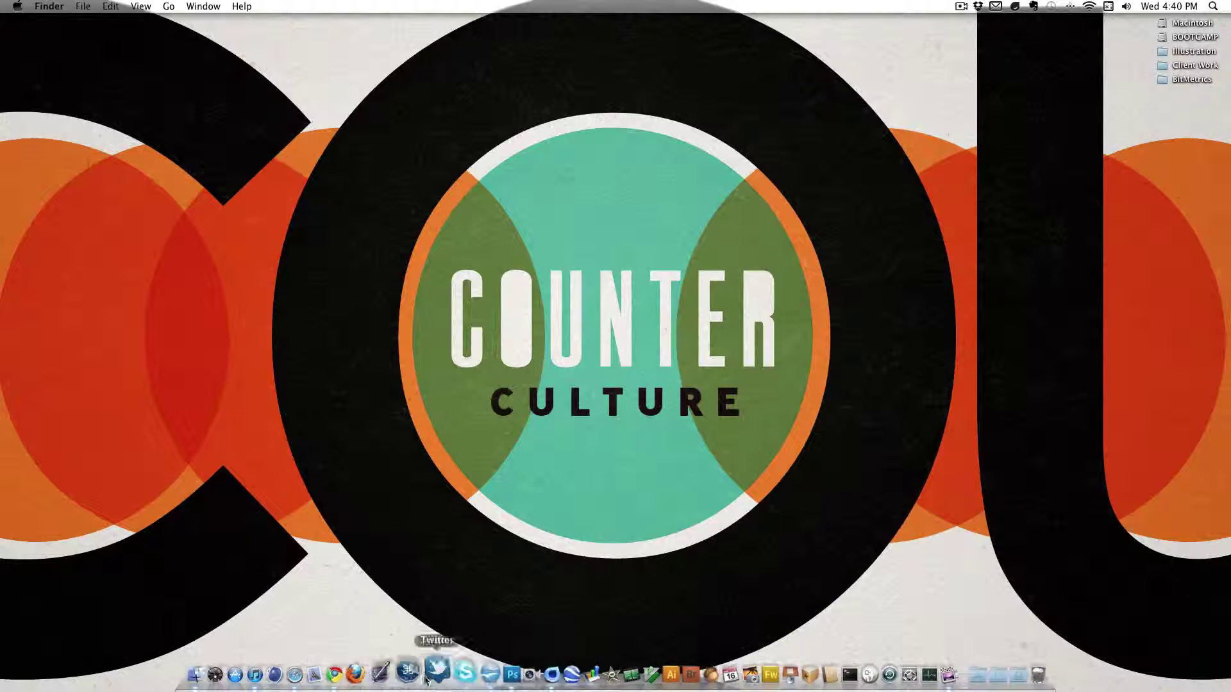
# Step: Find DribbbleLogo.png in Finder with the search "dribbble logo", move it onto the desktop and clean up the desktop icons
pyautogui.click(215, 683)
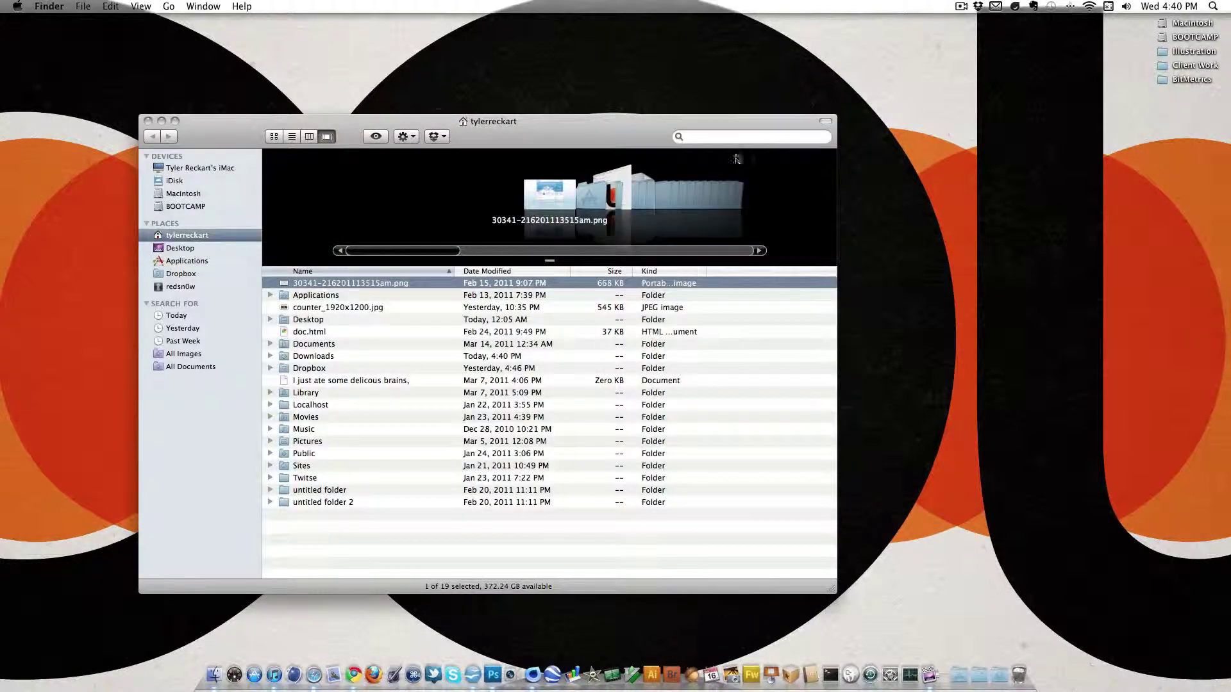
pyautogui.click(737, 138)
pyautogui.write('drib')
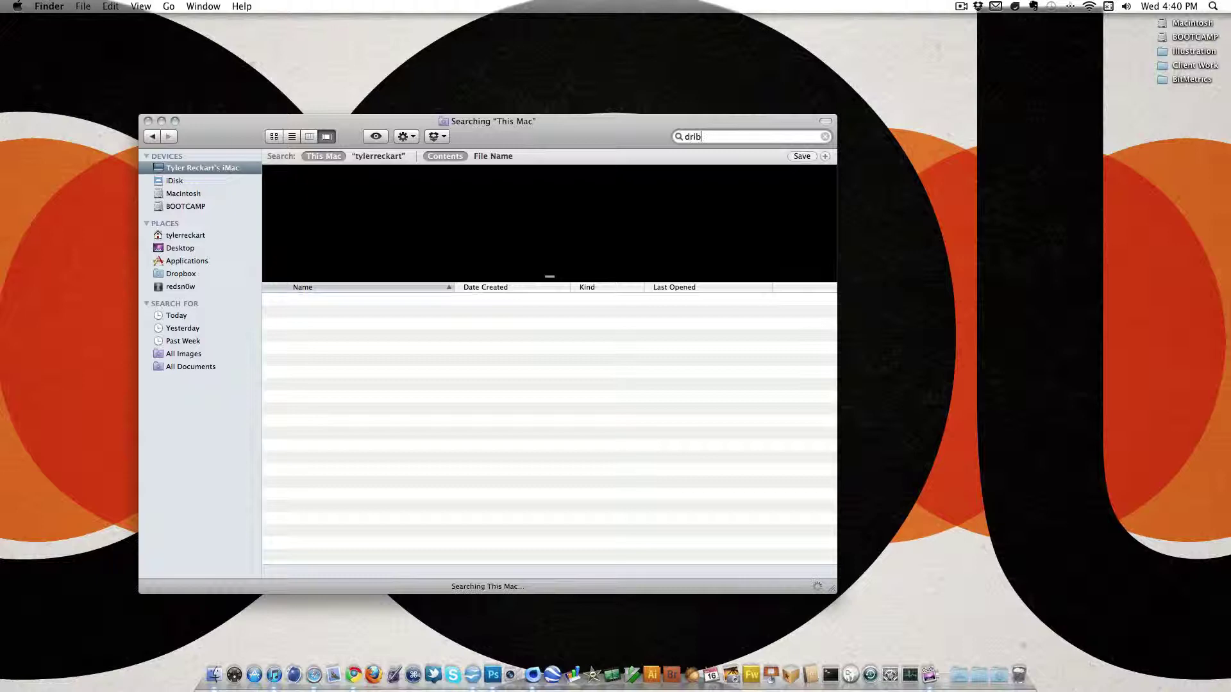
pyautogui.write('bble logo')
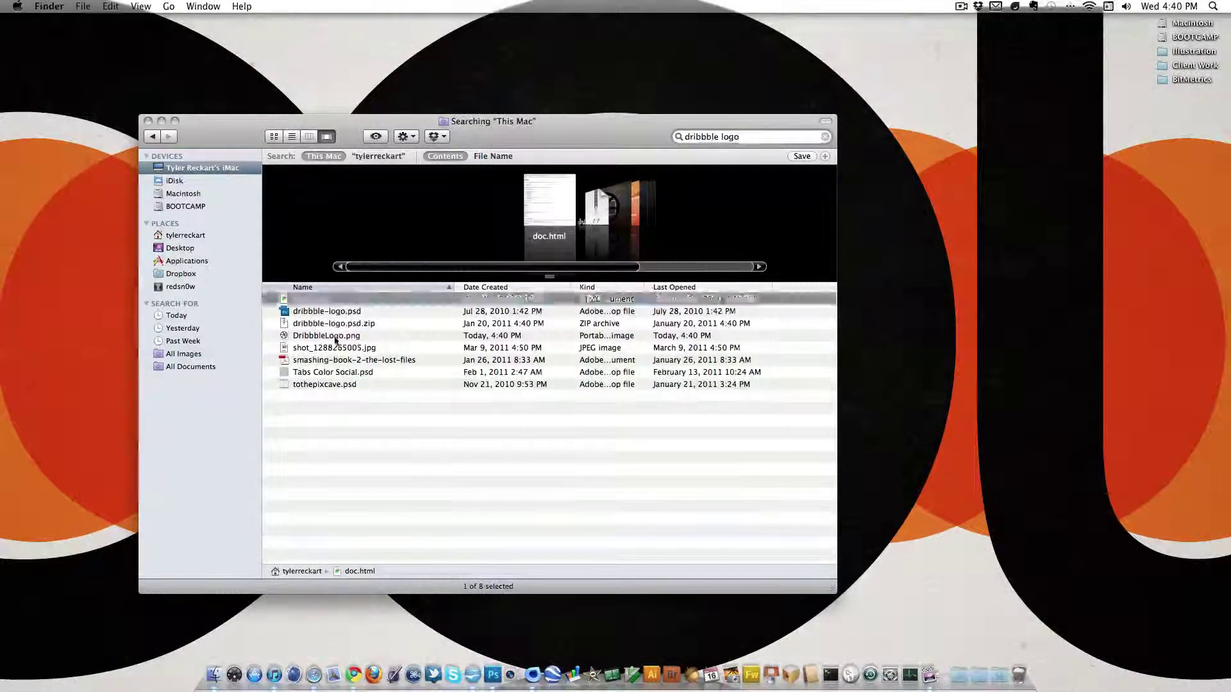
pyautogui.moveTo(335, 339); pyautogui.dragTo(941, 245)
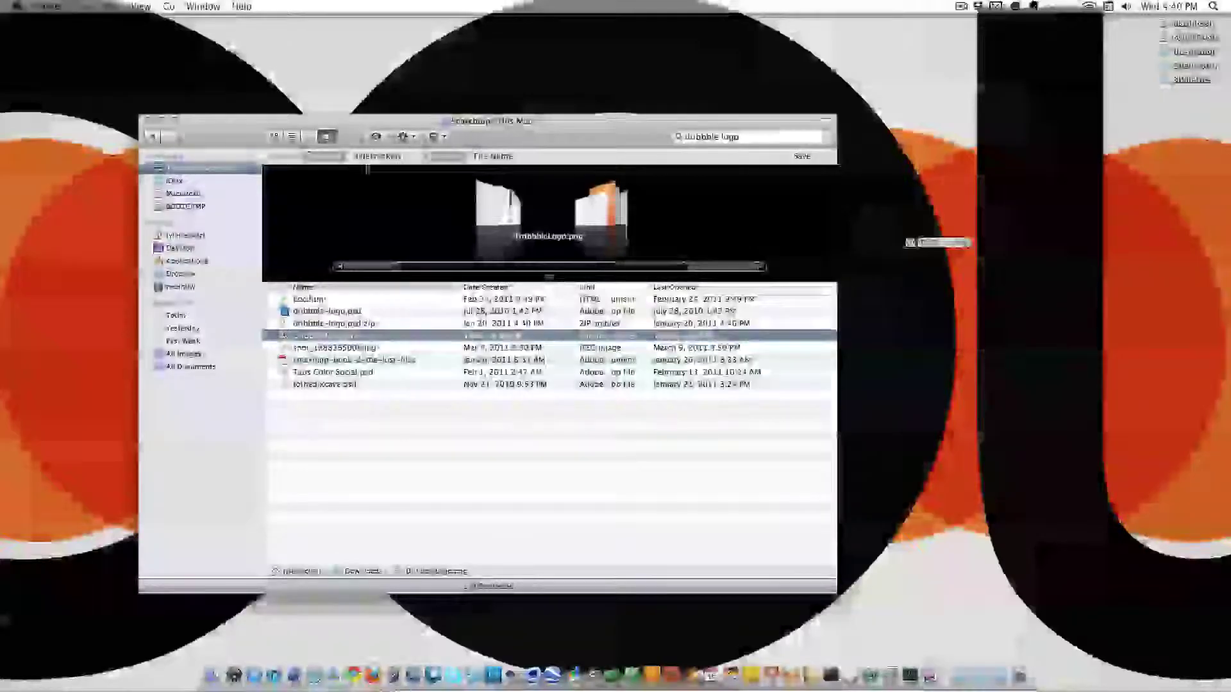
pyautogui.click(150, 120)
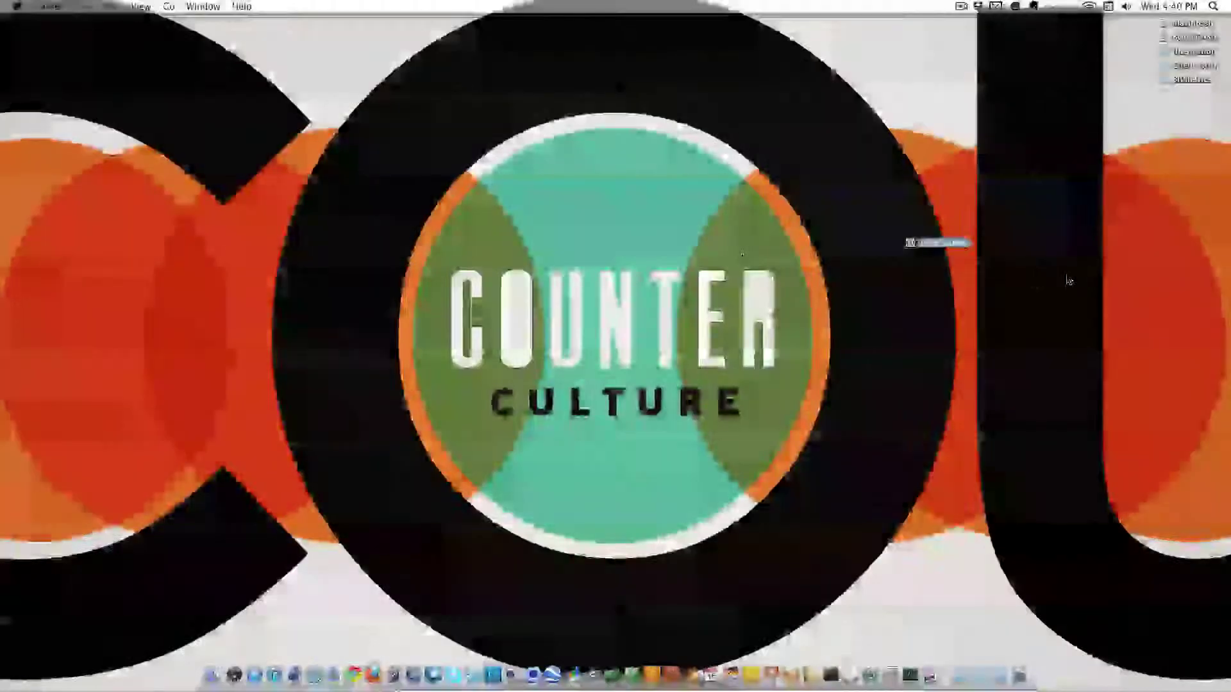
pyautogui.rightClick(1159, 126)
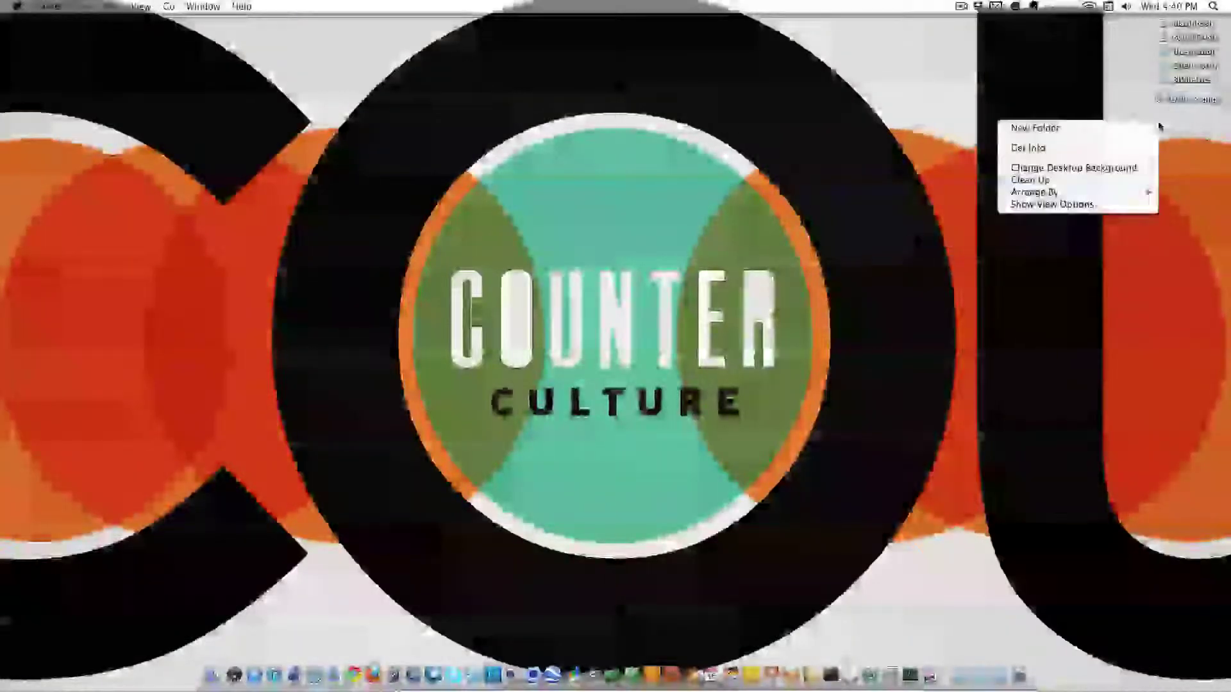
pyautogui.click(1126, 181)
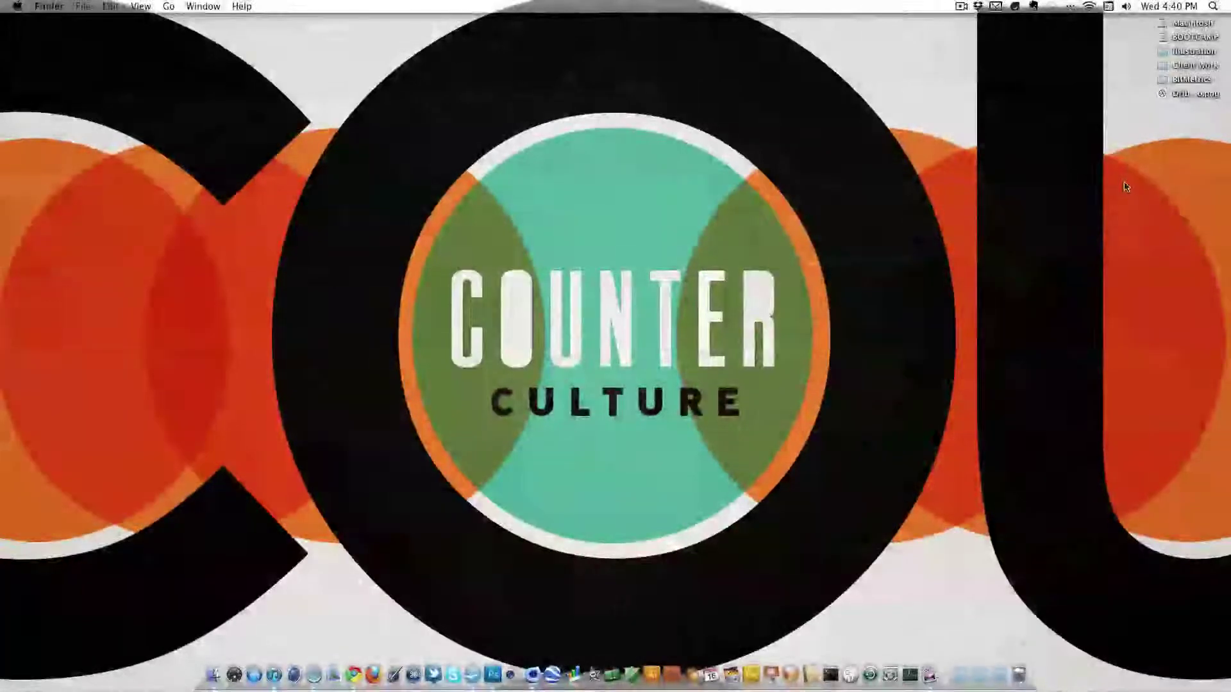
# Step: Switch to Fireworks, open the recent file Dribbble-Grey.png and magnify the ball icon to 1600%
pyautogui.click(750, 672)
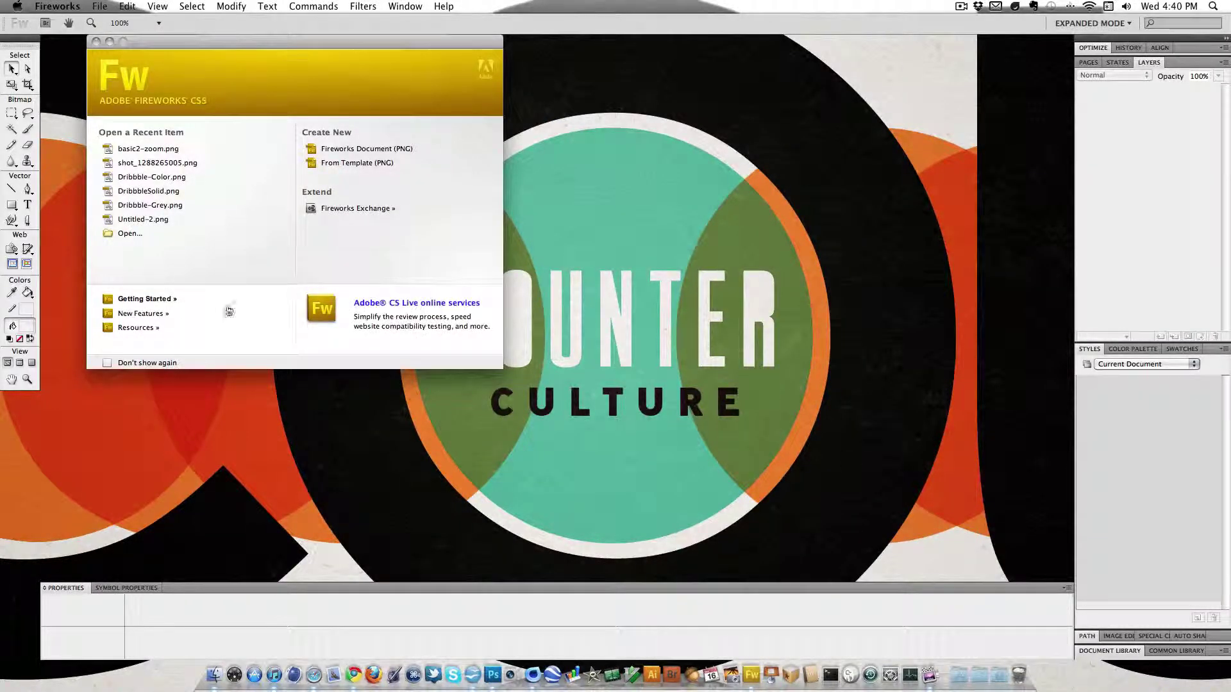
pyautogui.click(193, 206)
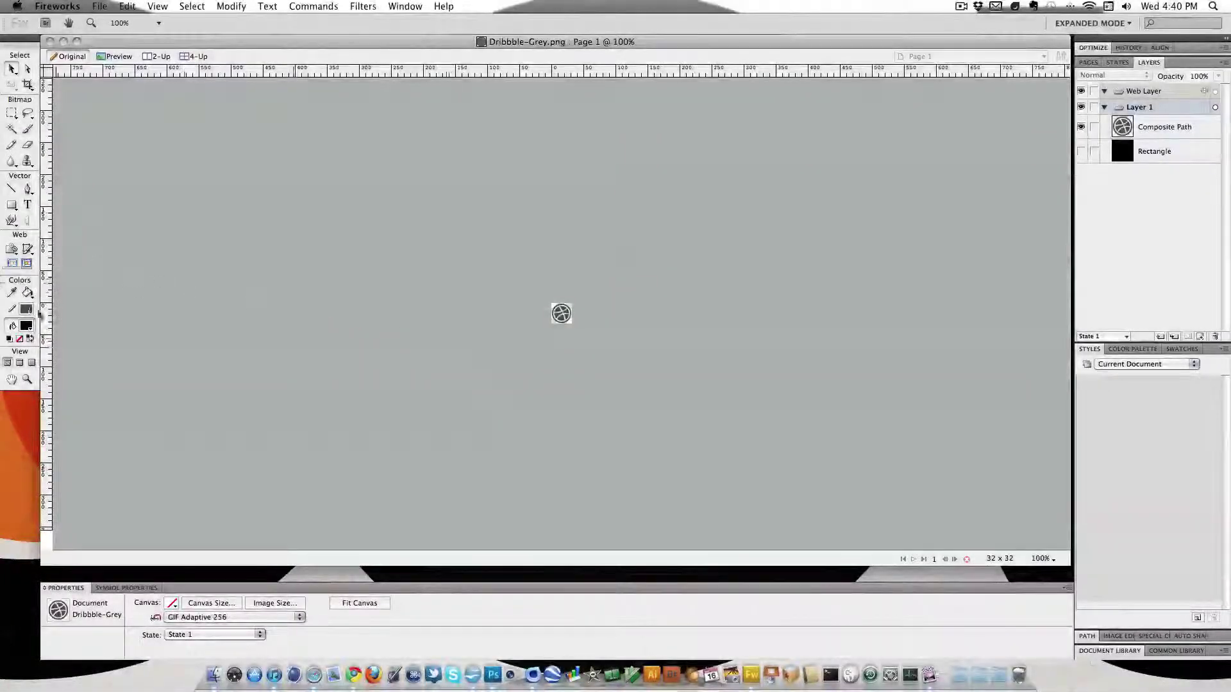
pyautogui.click(581, 292)
pyautogui.click(580, 292)
pyautogui.click(581, 293)
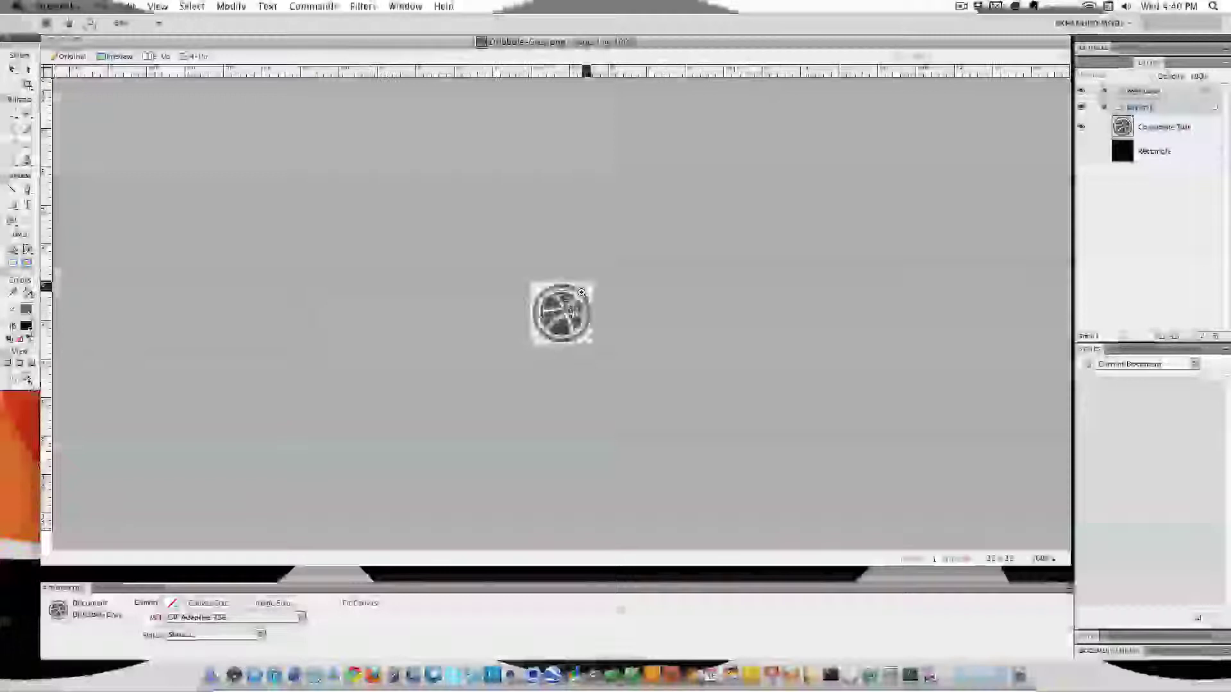
pyautogui.click(580, 292)
pyautogui.click(581, 292)
pyautogui.click(581, 292)
pyautogui.scroll(-3, 580, 300)
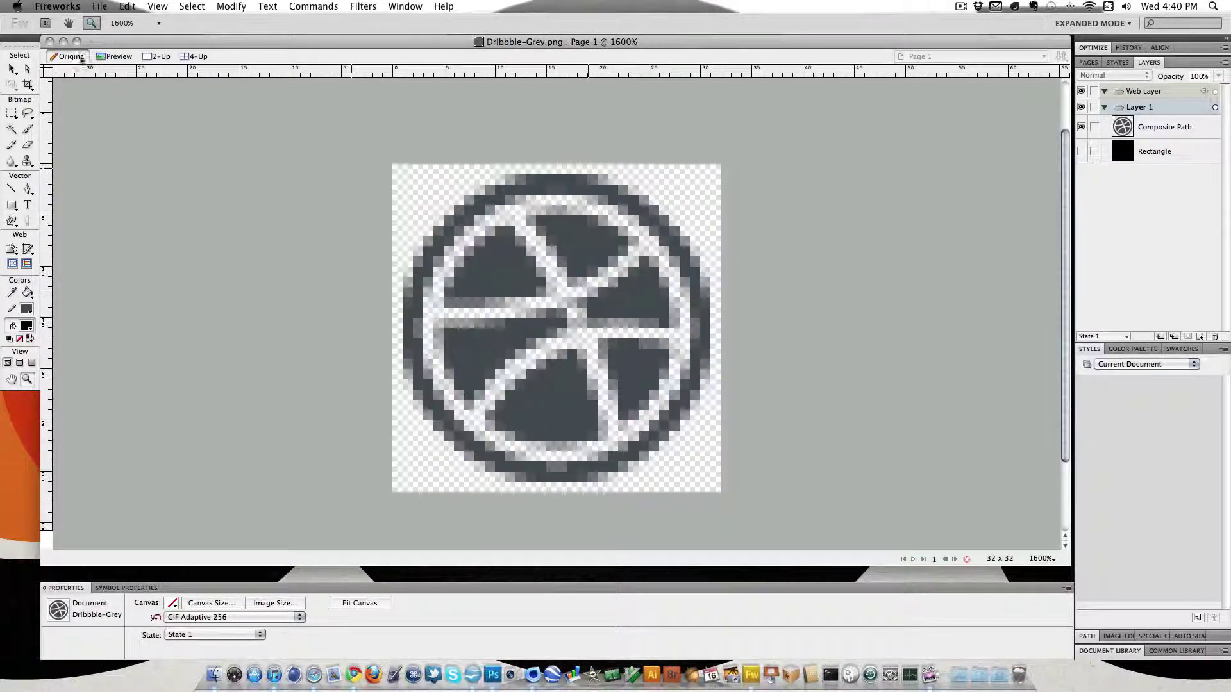
# Step: Select the ball's composite path, examine its pixel edges at 6400% and return the view to 100%
pyautogui.click(11, 70)
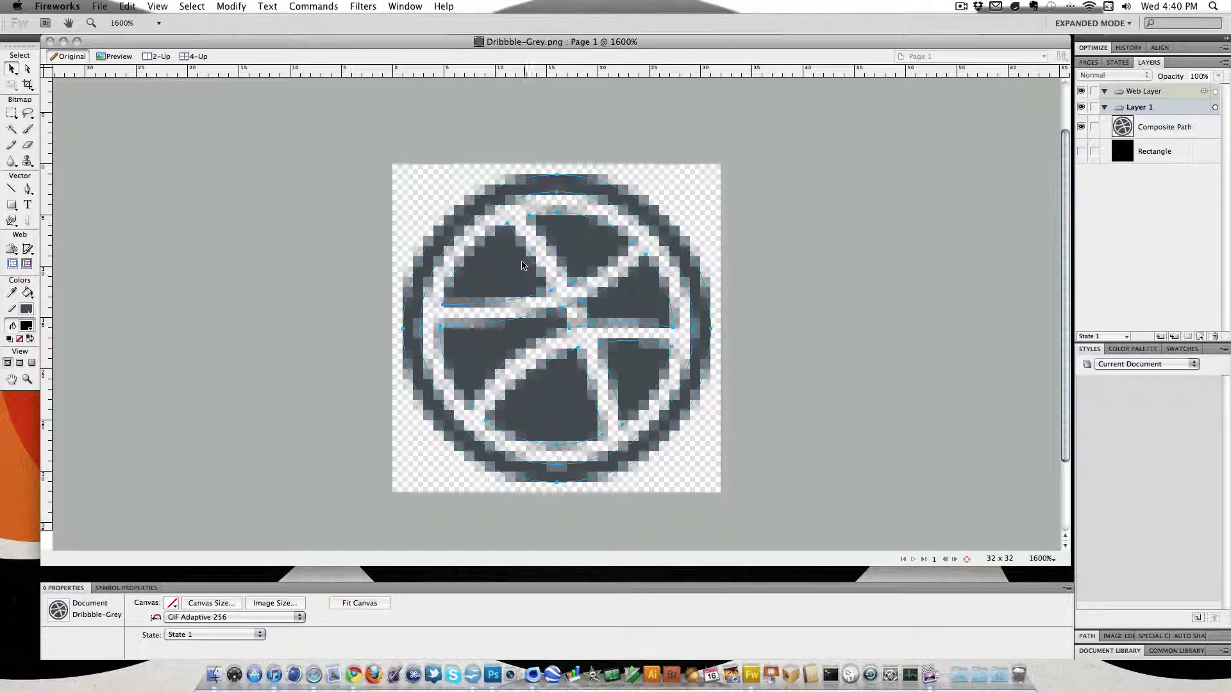
pyautogui.click(494, 327)
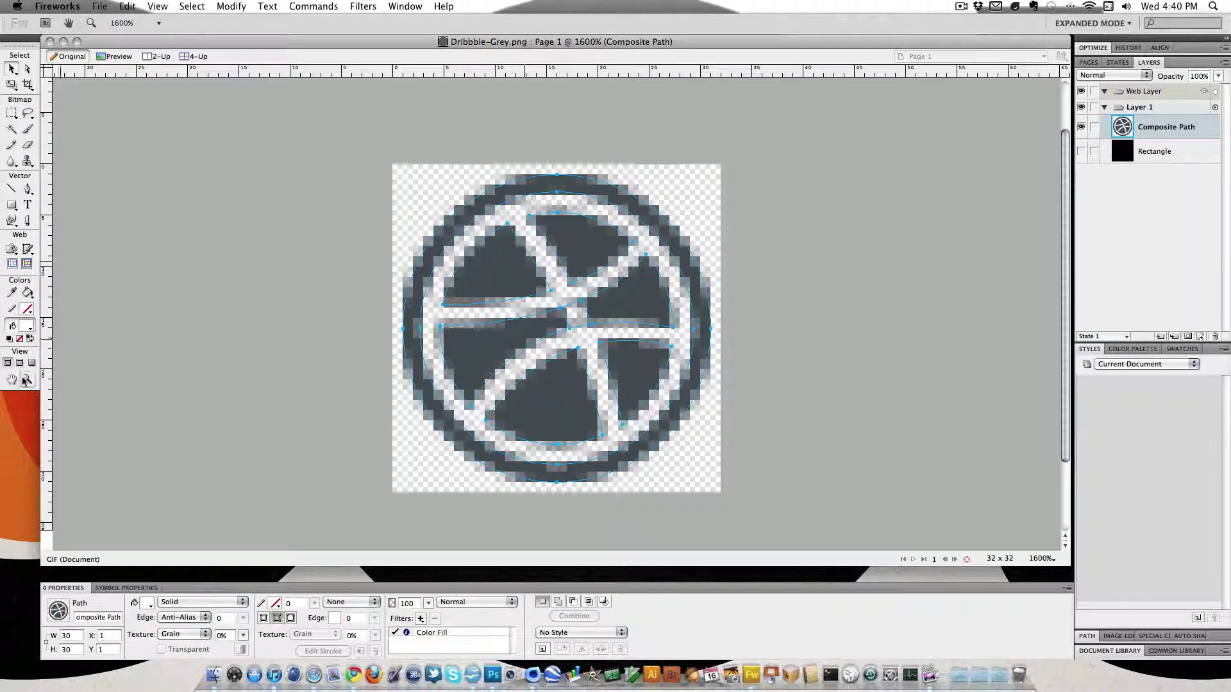
pyautogui.press('z')
pyautogui.doubleClick(512, 352)
pyautogui.scroll(10, 512, 352)
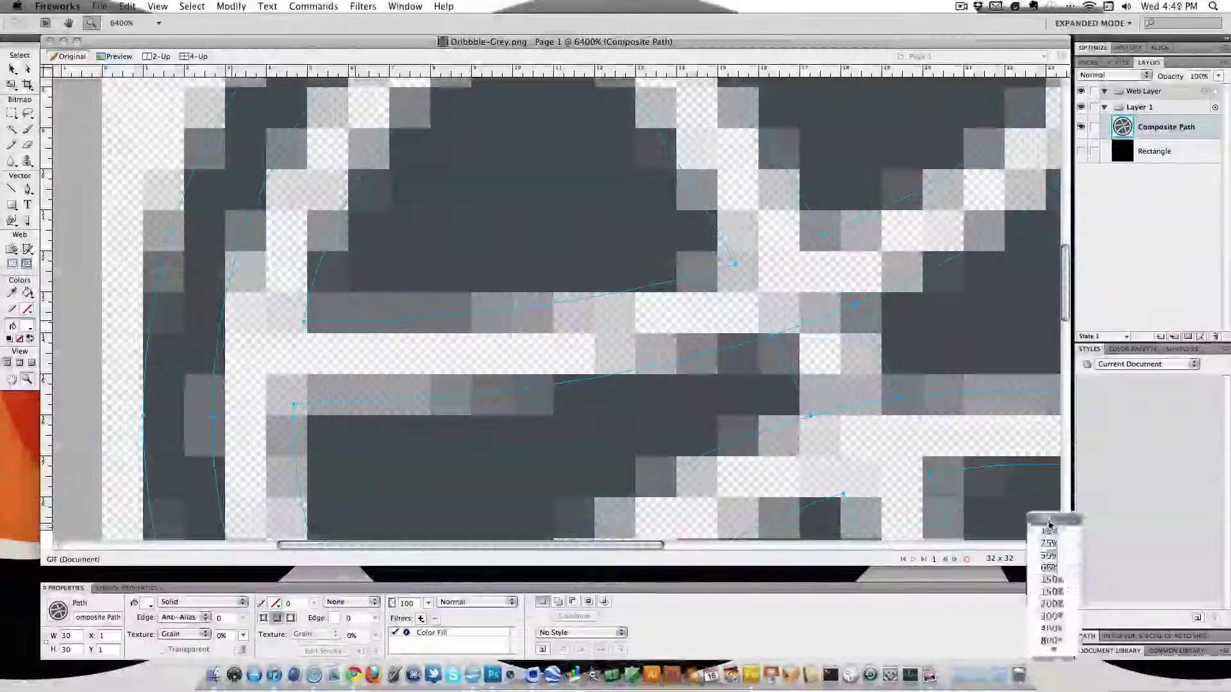
pyautogui.click(1052, 580)
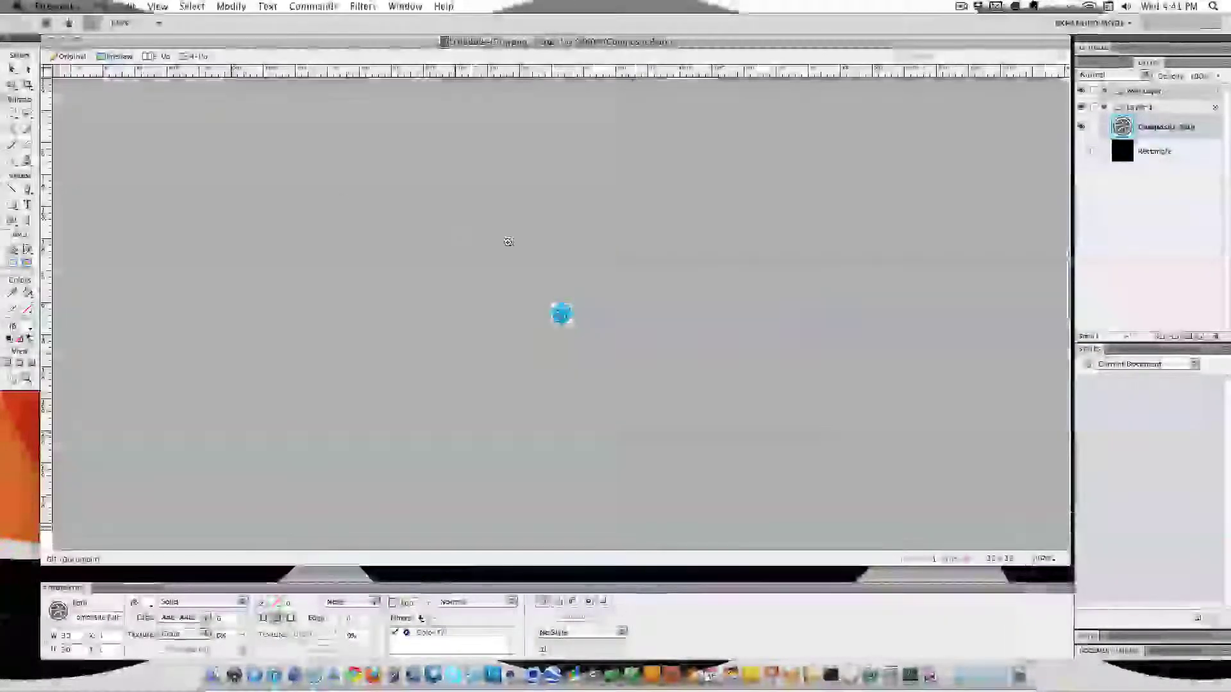
# Step: Create a new 1920 by 1080 pixel document with a transparent canvas
pyautogui.click(93, 5)
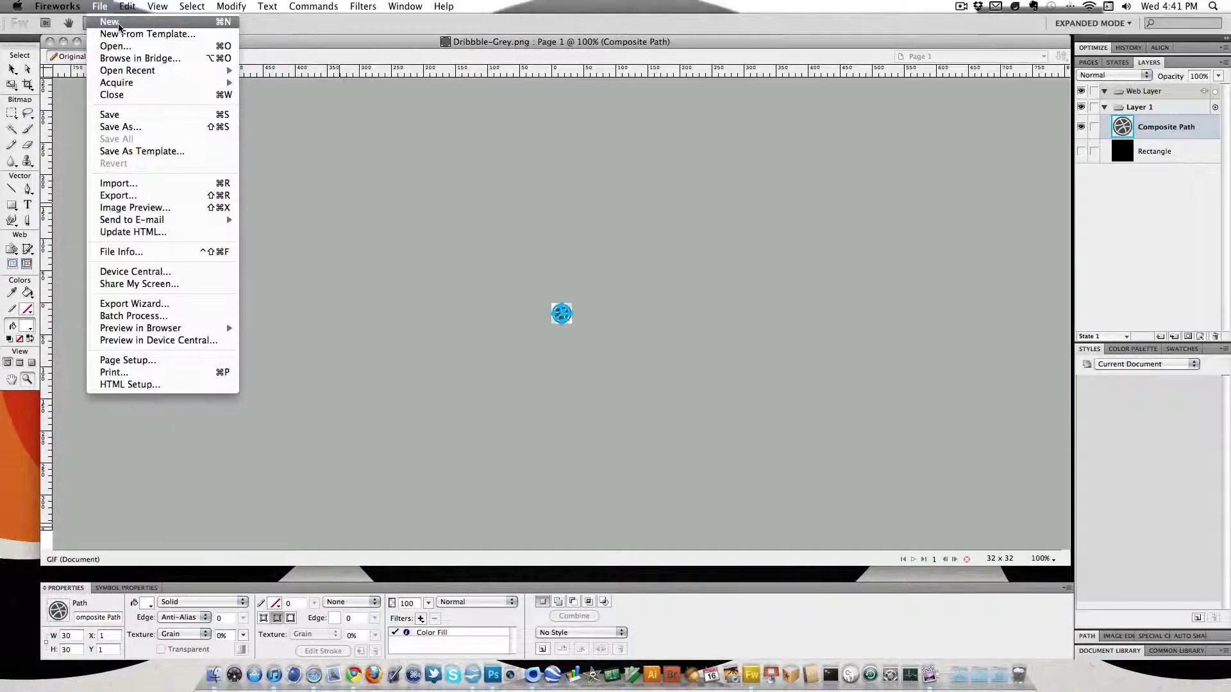
pyautogui.click(110, 21)
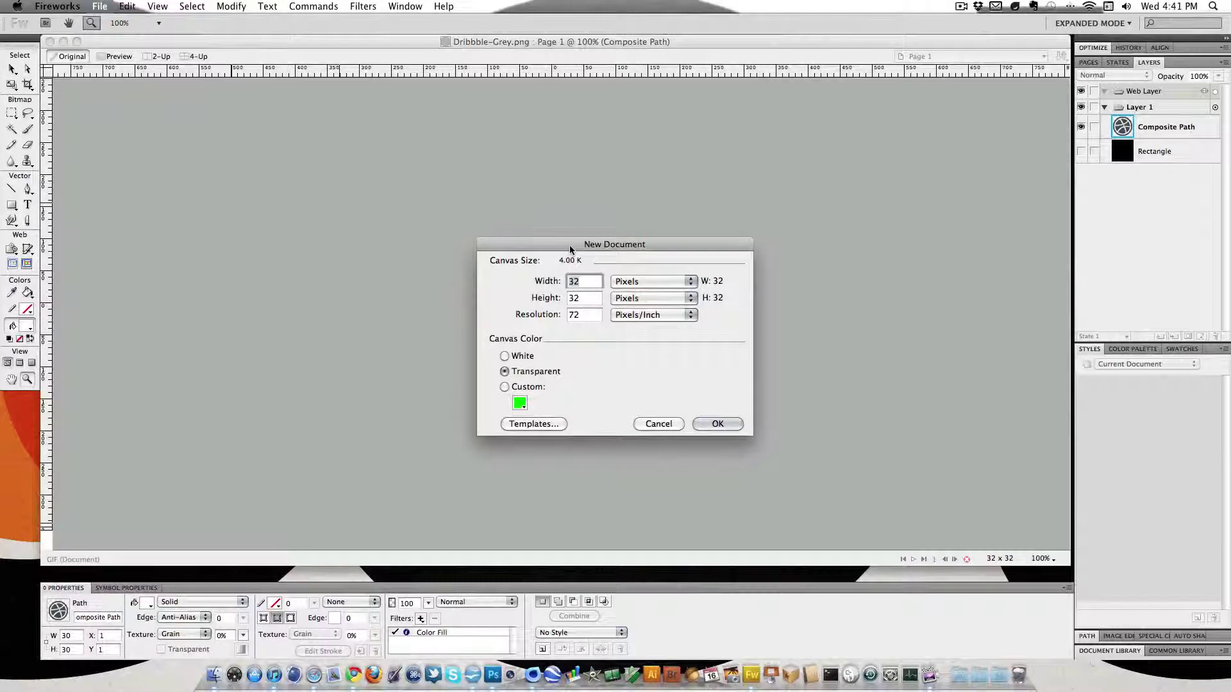
pyautogui.write('1920')
pyautogui.press('Tab')
pyautogui.write('1080')
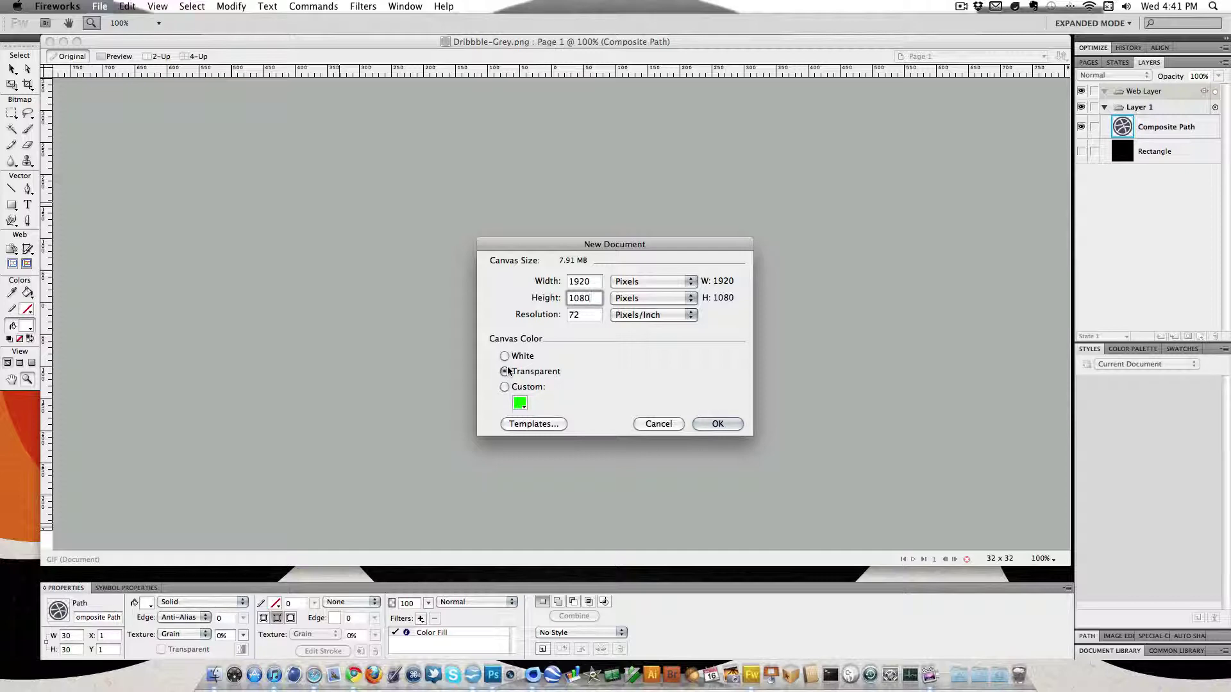
pyautogui.click(718, 425)
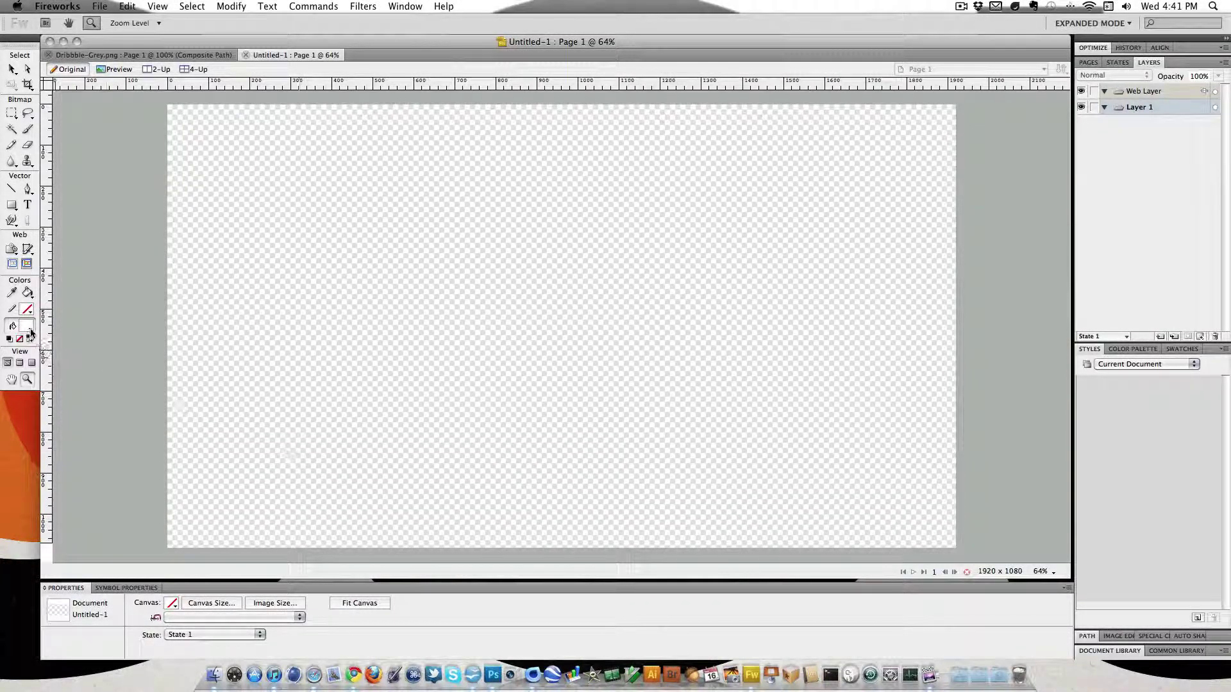
# Step: Draw a rectangle about 1944 by 1102 px covering the whole canvas and fill it with dark grey #333333
pyautogui.click(11, 205)
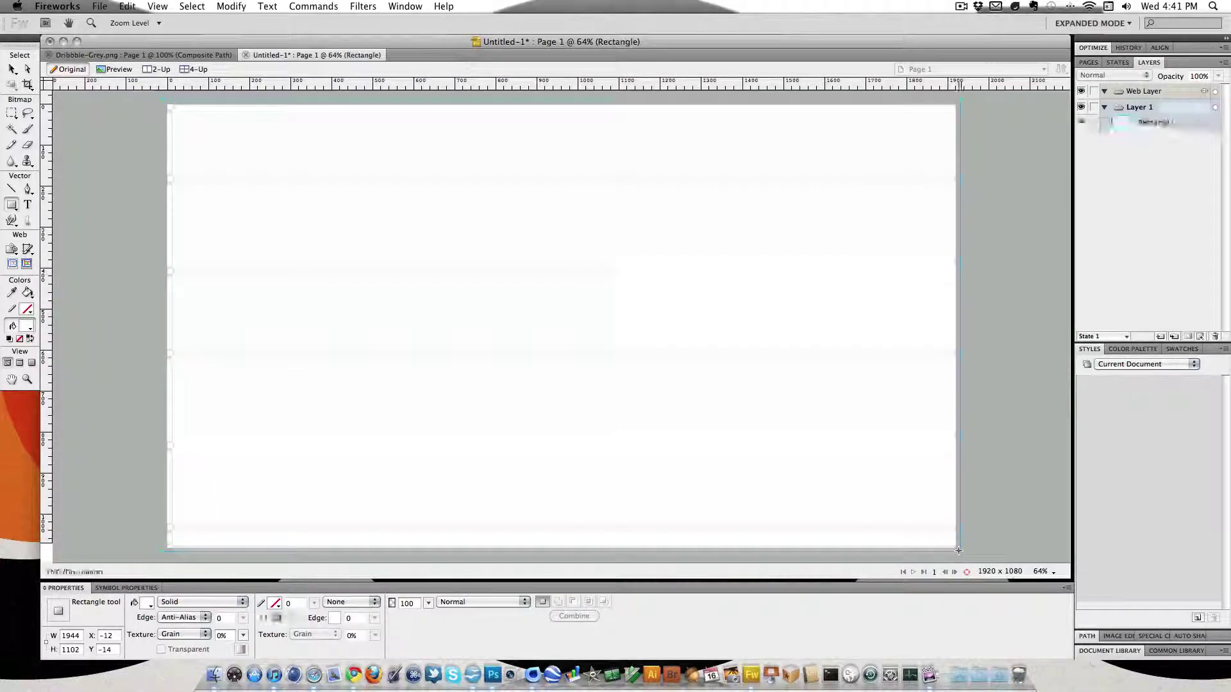
pyautogui.click(147, 603)
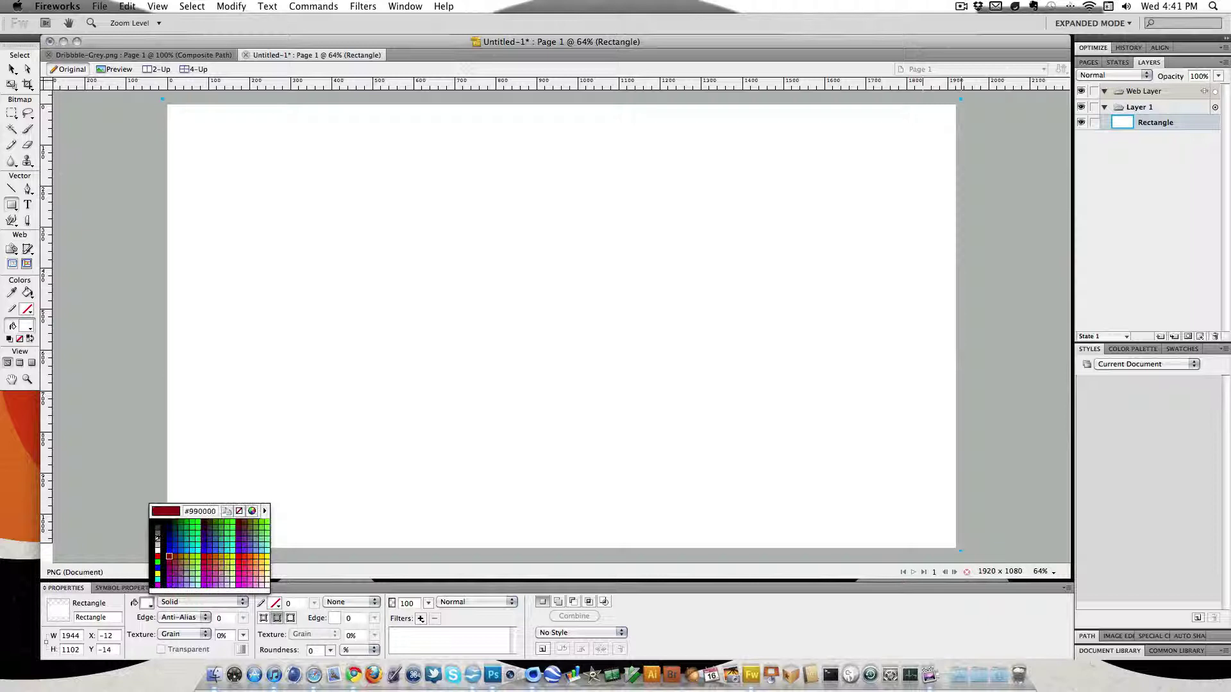
pyautogui.click(158, 538)
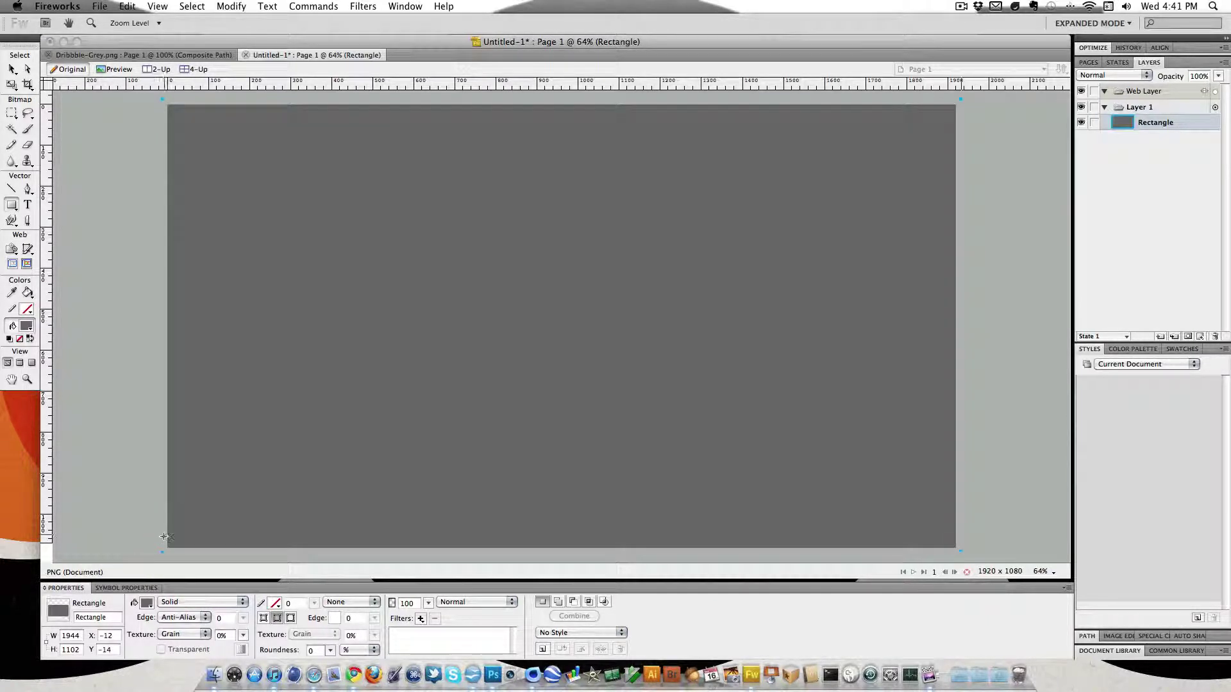
pyautogui.click(146, 604)
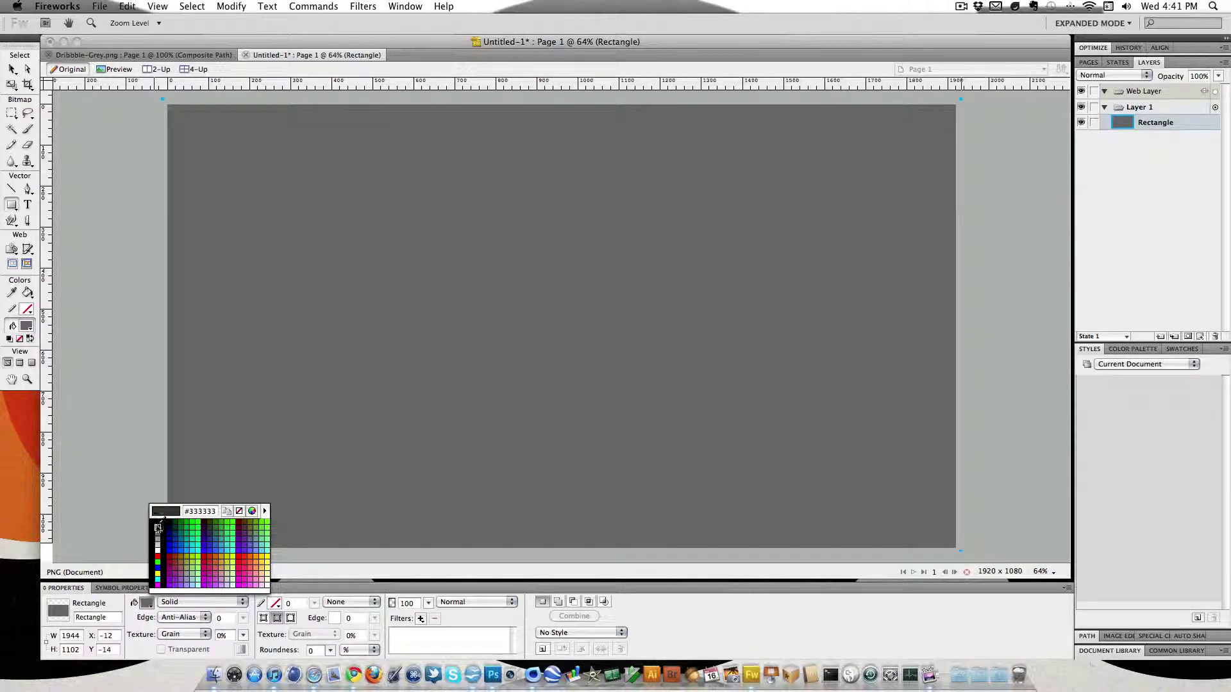
pyautogui.click(158, 527)
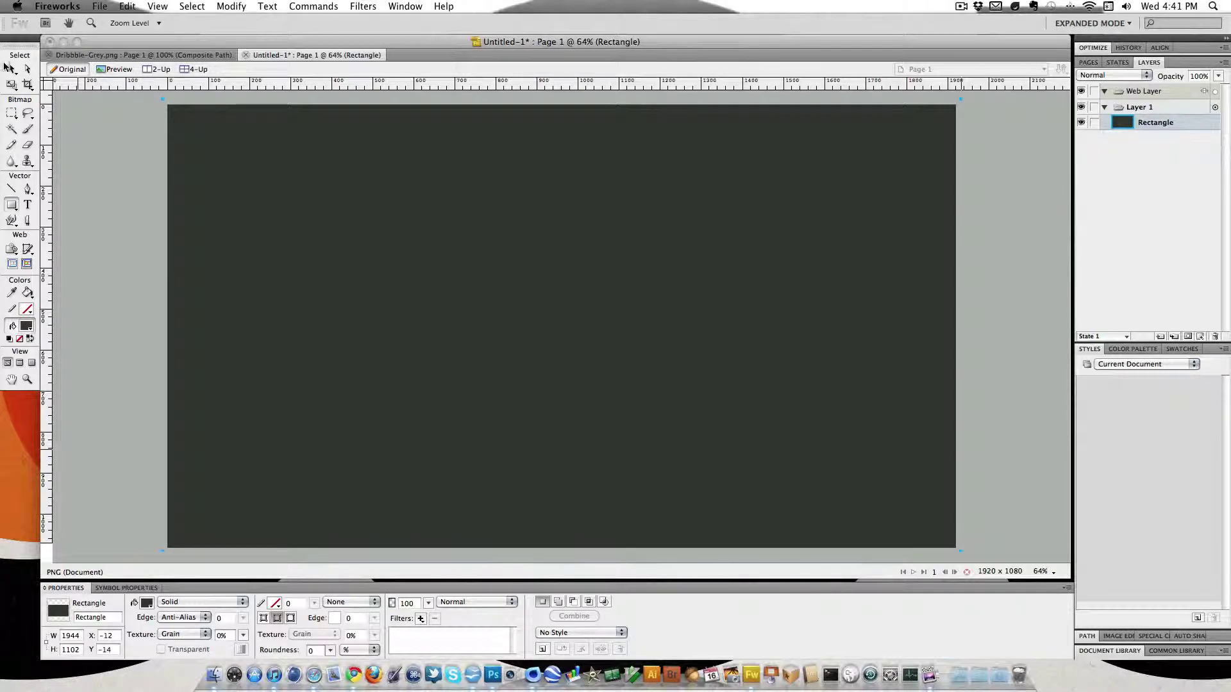
pyautogui.click(138, 264)
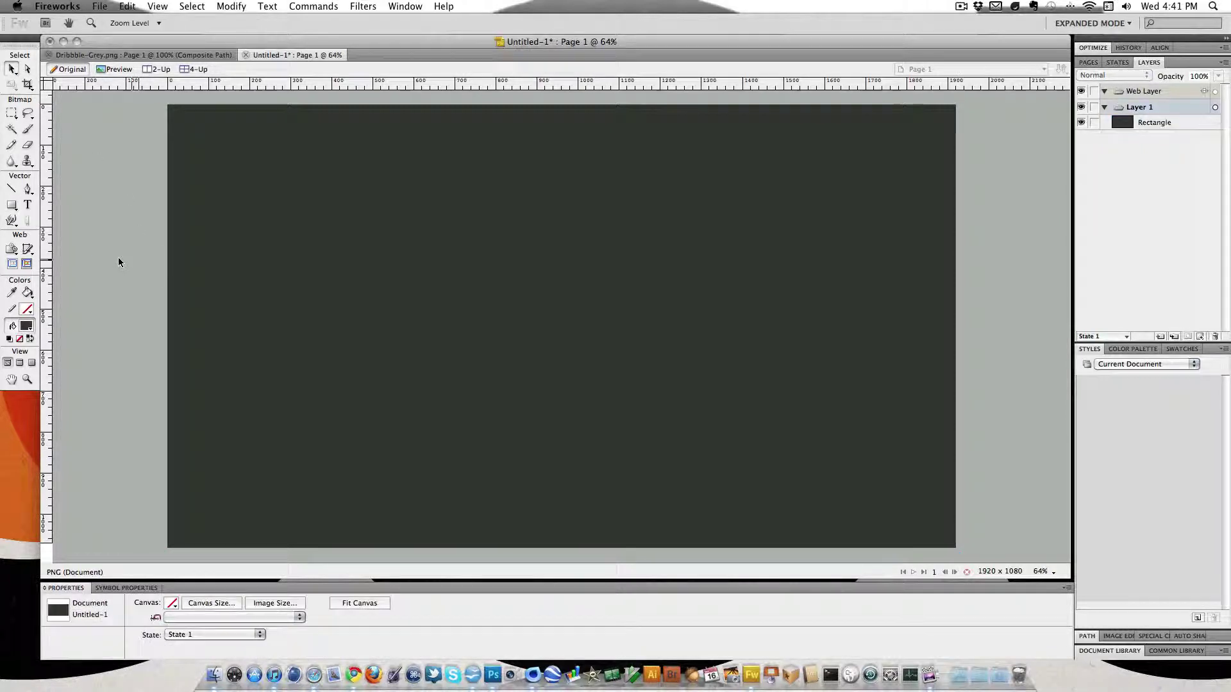
# Step: Import the Dribbble ball PNG from the desktop and place it at its original size on the canvas
pyautogui.click(100, 7)
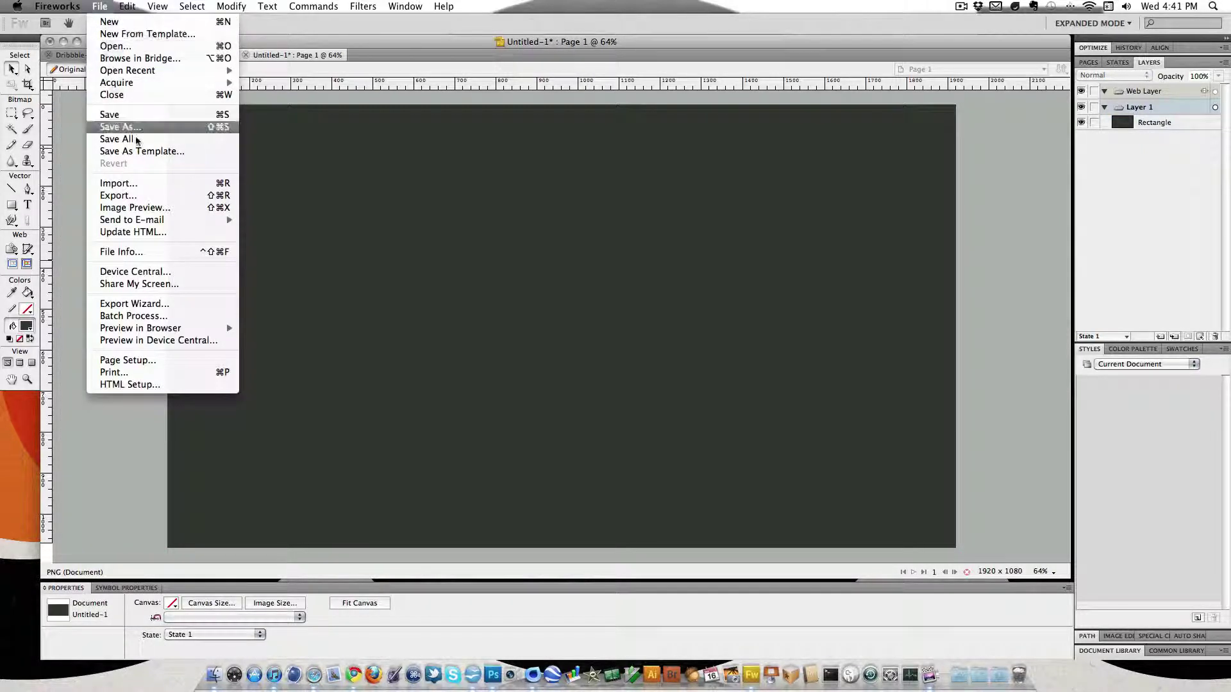
pyautogui.click(140, 184)
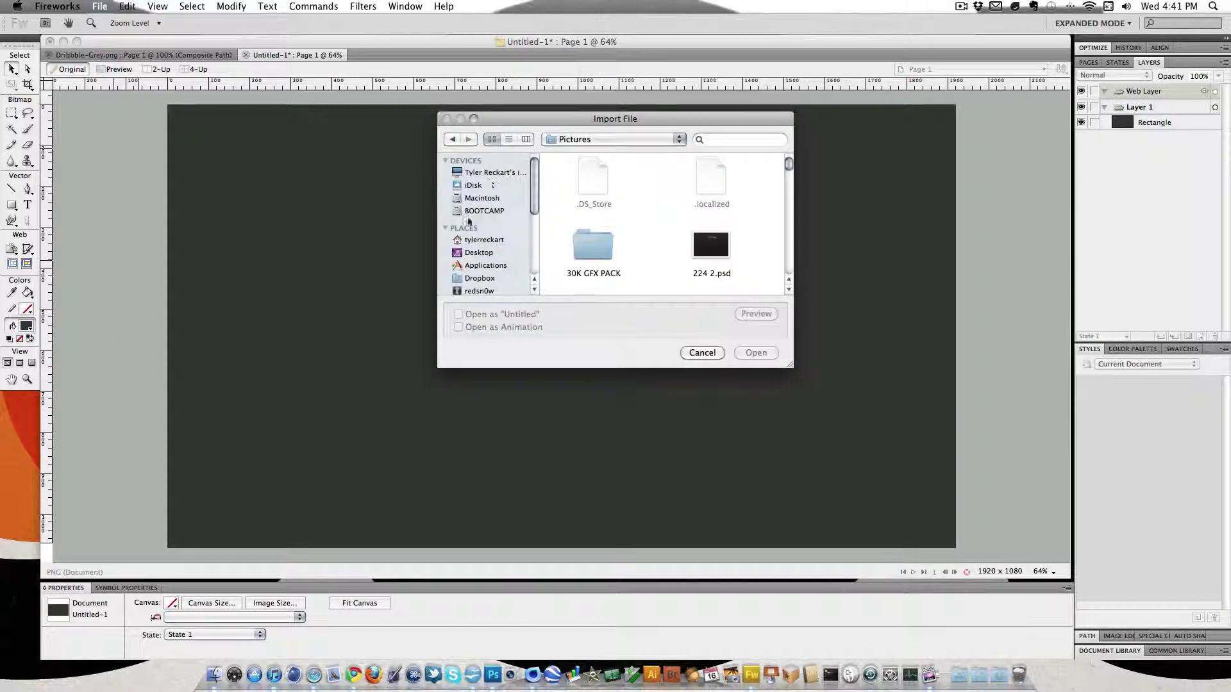
pyautogui.scroll(-20, 604, 224)
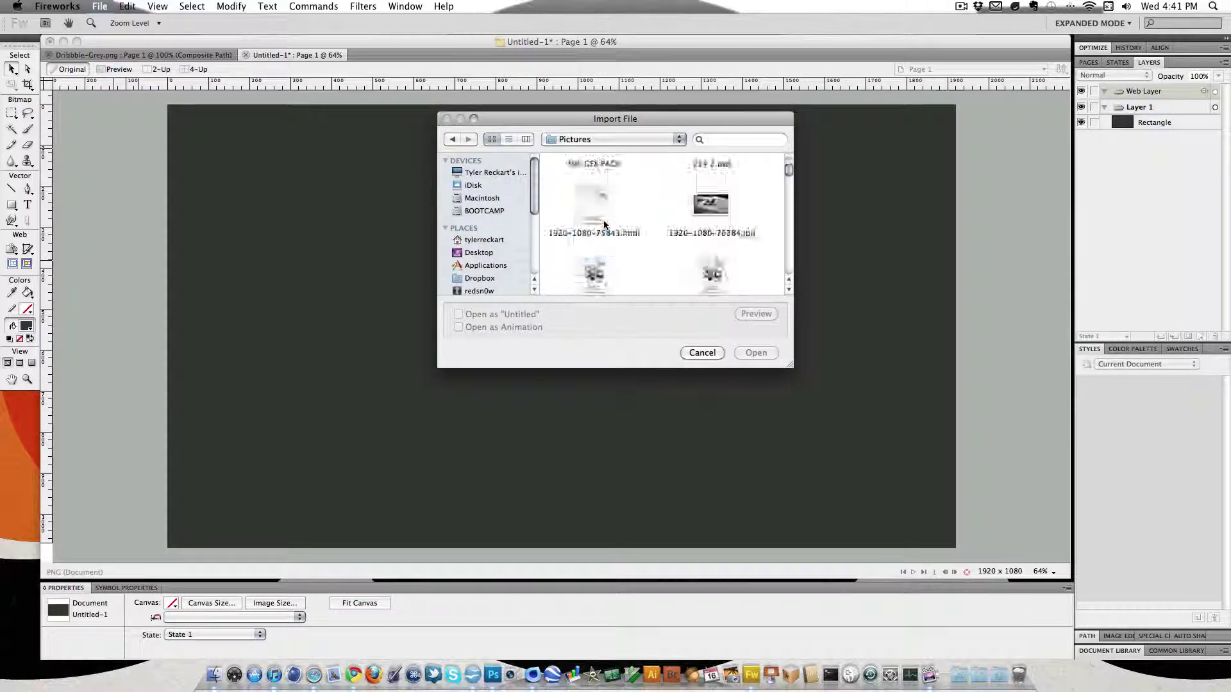
pyautogui.click(484, 256)
pyautogui.doubleClick(709, 181)
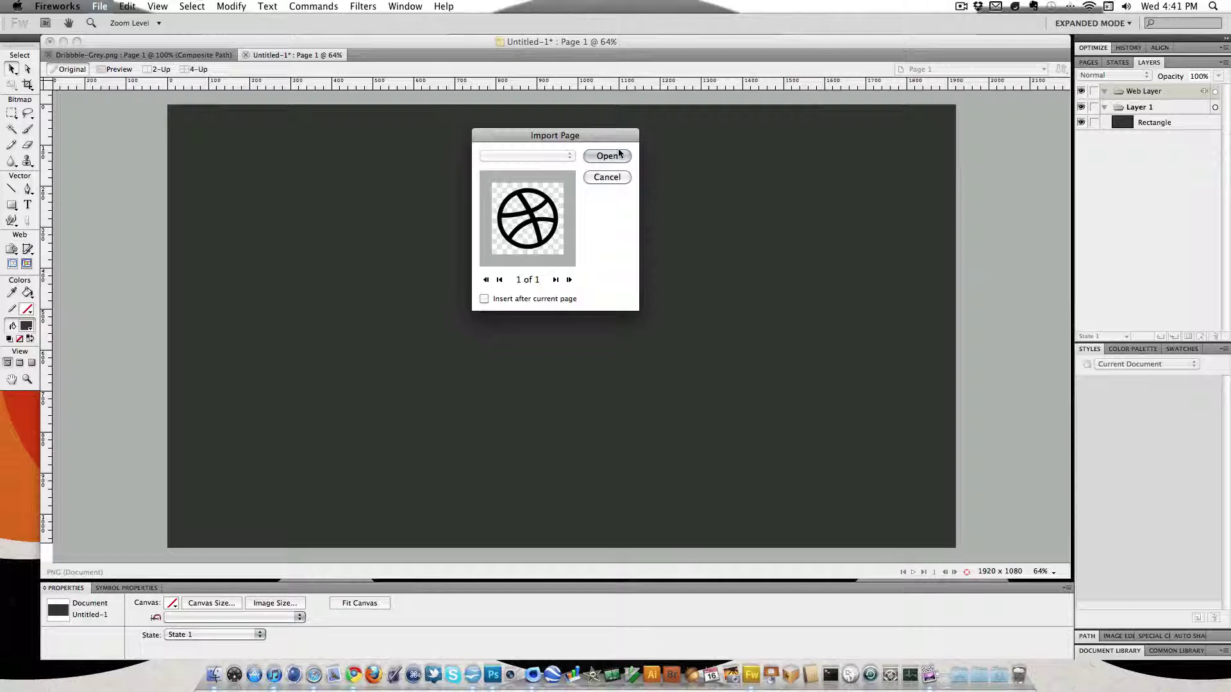
pyautogui.click(617, 157)
pyautogui.click(516, 193)
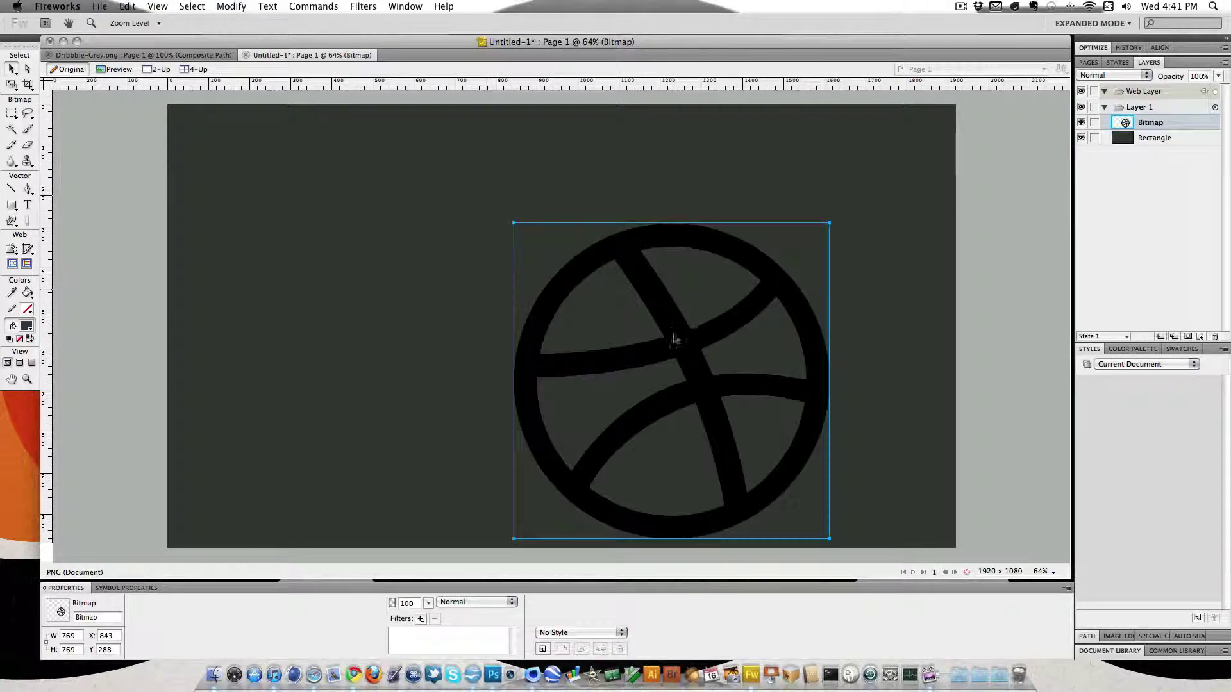
# Step: Try moving the ball bitmap and enlarging it far beyond the canvas, and undo these changes
pyautogui.moveTo(675, 340); pyautogui.dragTo(617, 261)
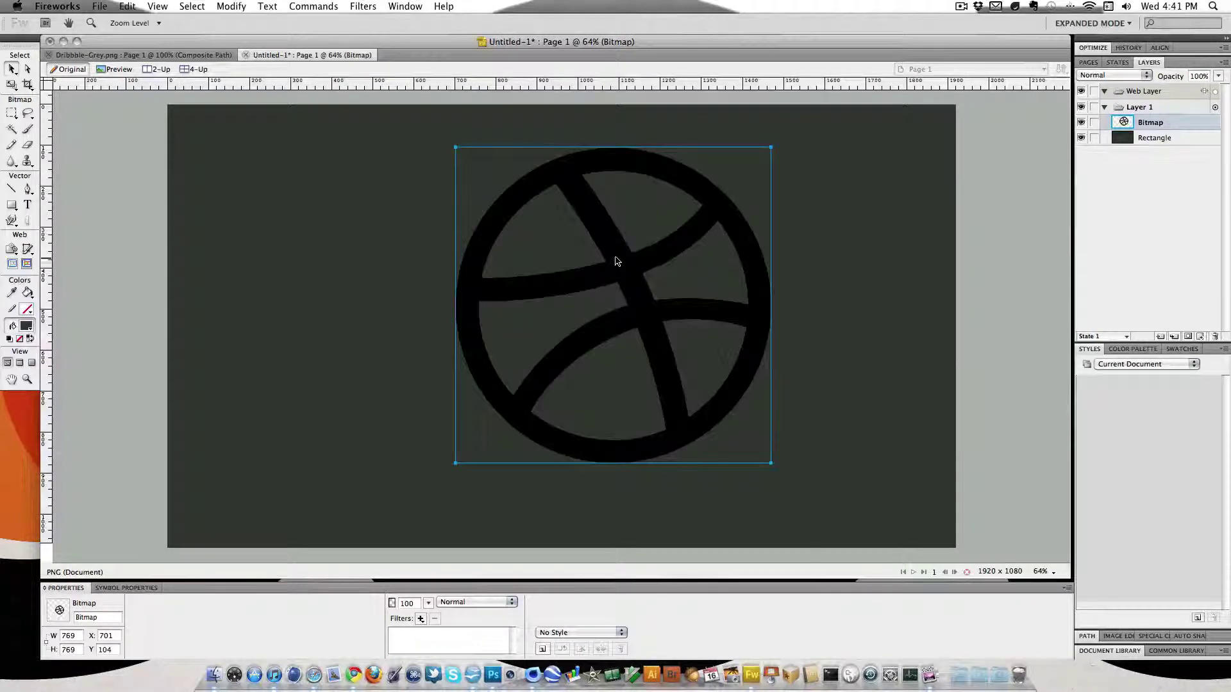
pyautogui.press('super+t')
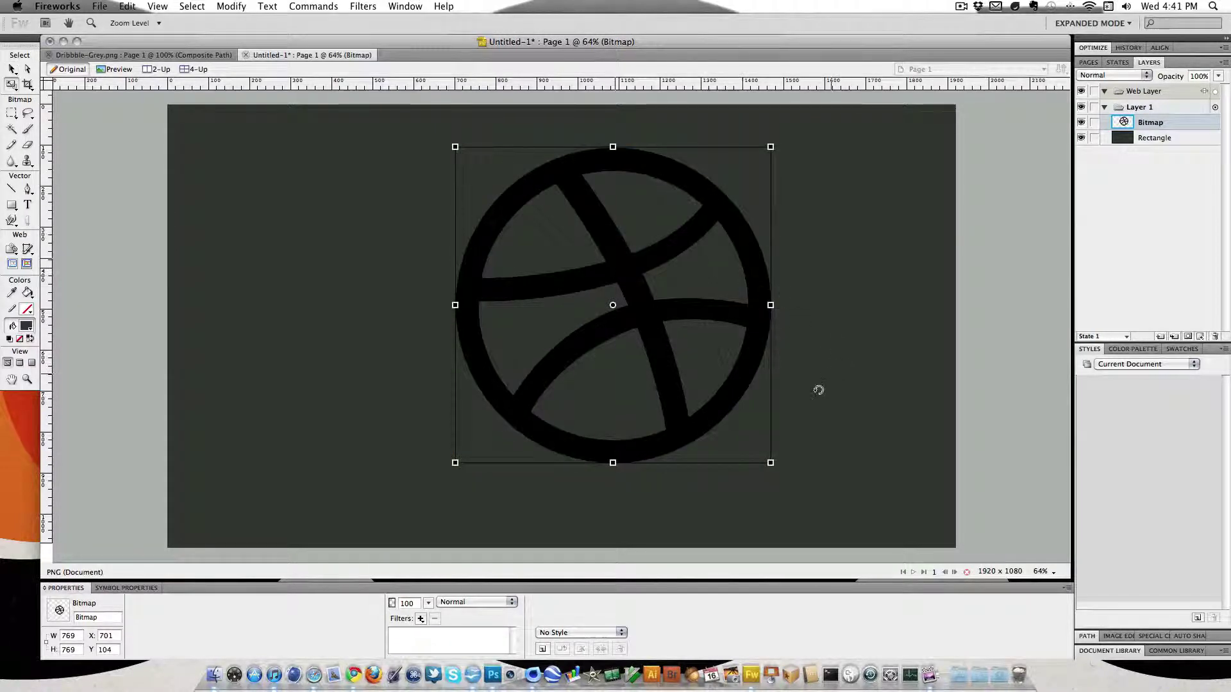
pyautogui.moveTo(771, 305); pyautogui.dragTo(975, 305)
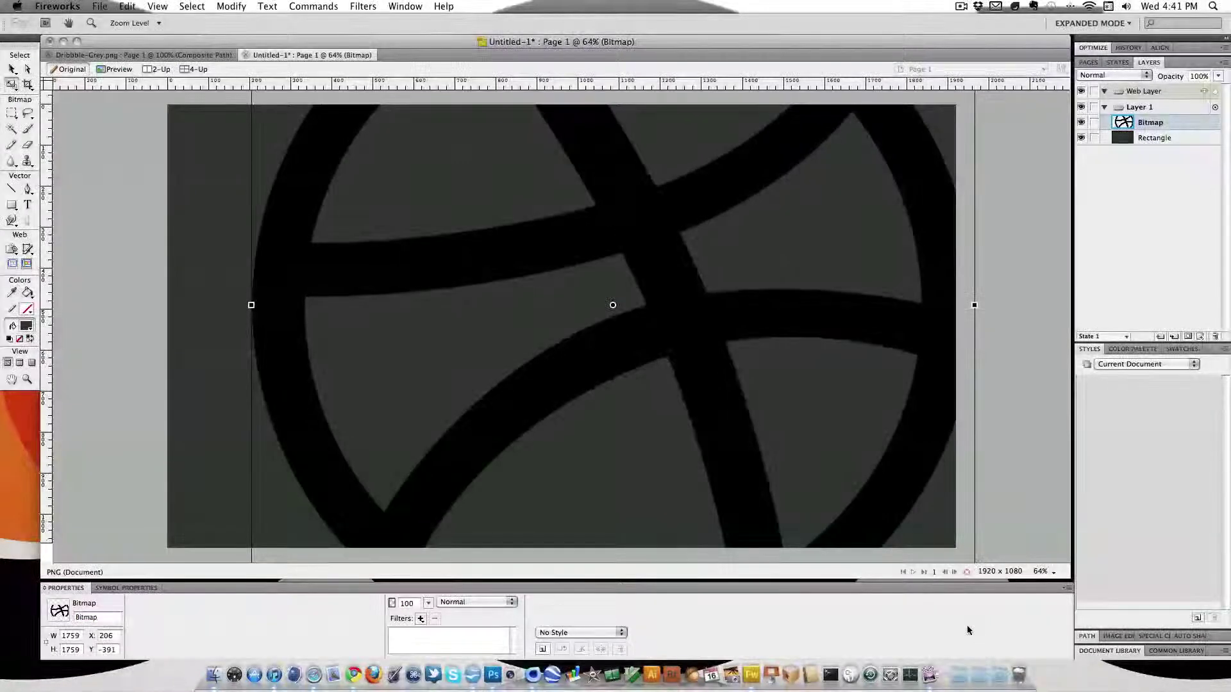
pyautogui.moveTo(897, 312); pyautogui.dragTo(718, 608)
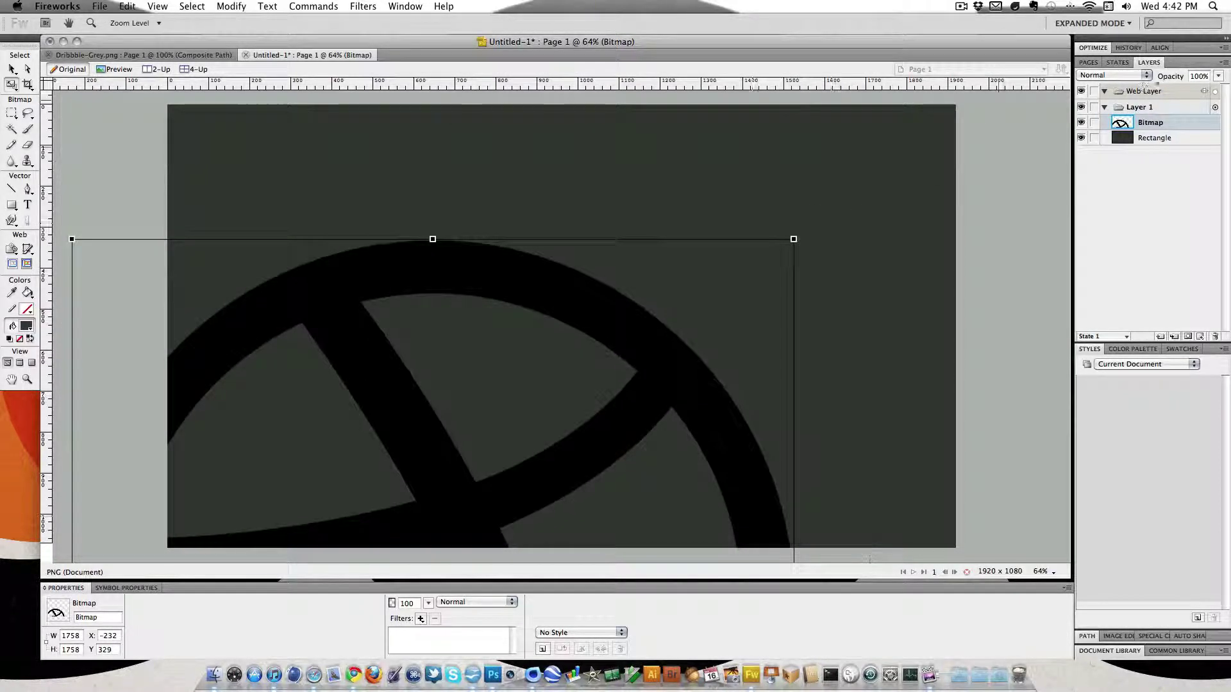
pyautogui.moveTo(795, 239); pyautogui.dragTo(822, 358)
pyautogui.moveTo(749, 385); pyautogui.dragTo(740, 395)
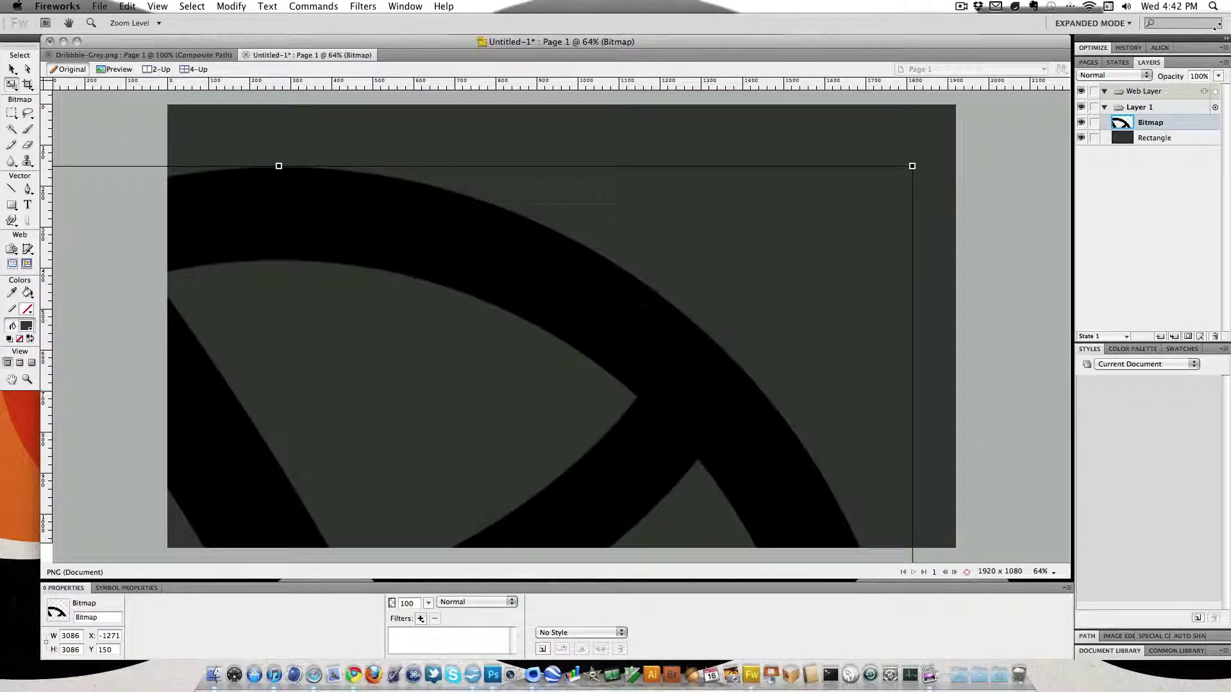
pyautogui.moveTo(1216, 26); pyautogui.dragTo(1218, 32)
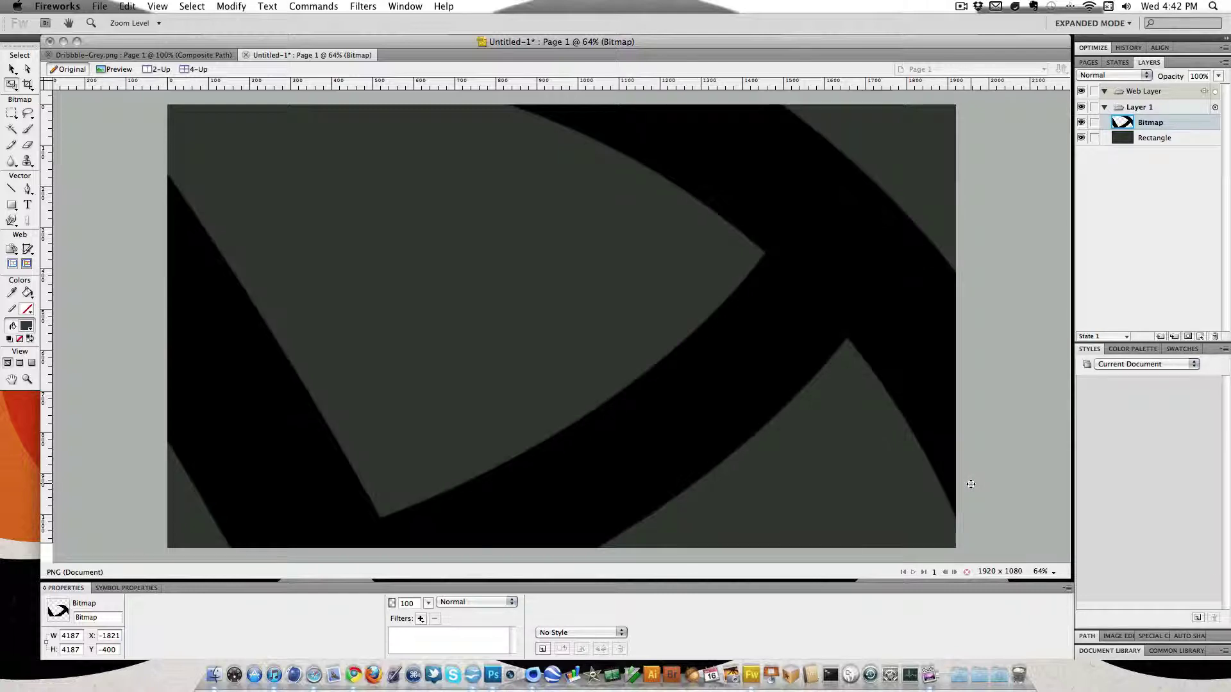
pyautogui.press('super+z')
pyautogui.press('super+z')
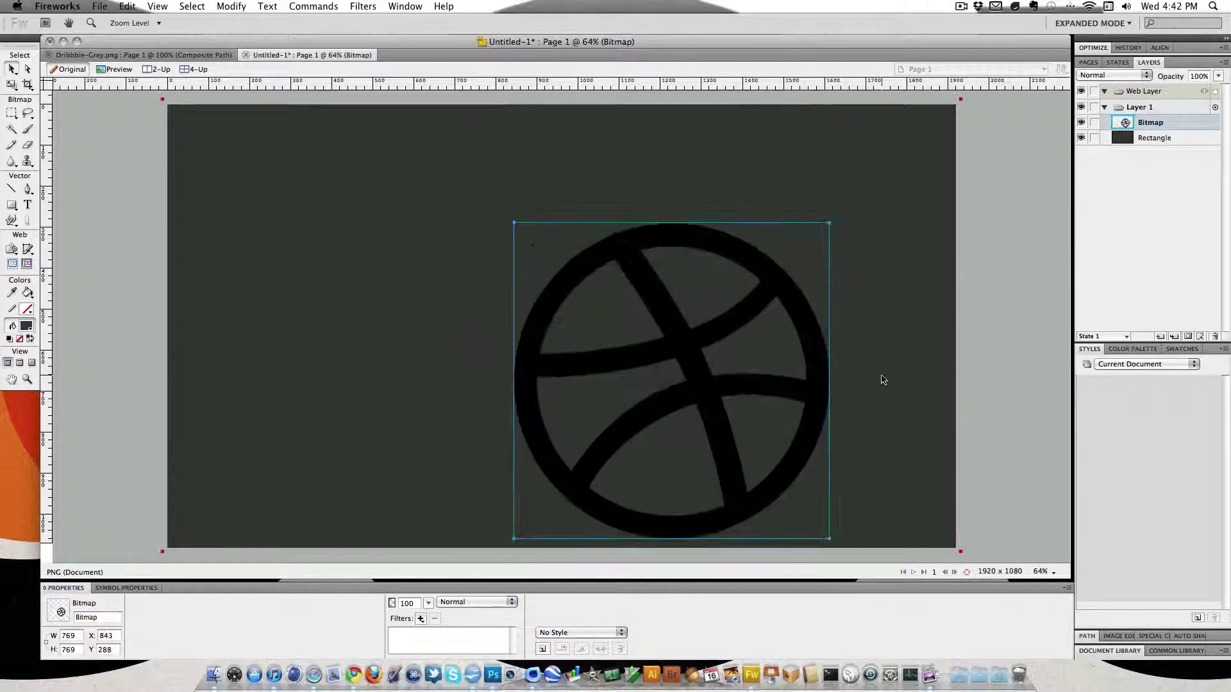
# Step: Move the ball bitmap near the canvas centre, to about X 534, Y 98, and magnify the view to 100%
pyautogui.moveTo(758, 384); pyautogui.dragTo(631, 307)
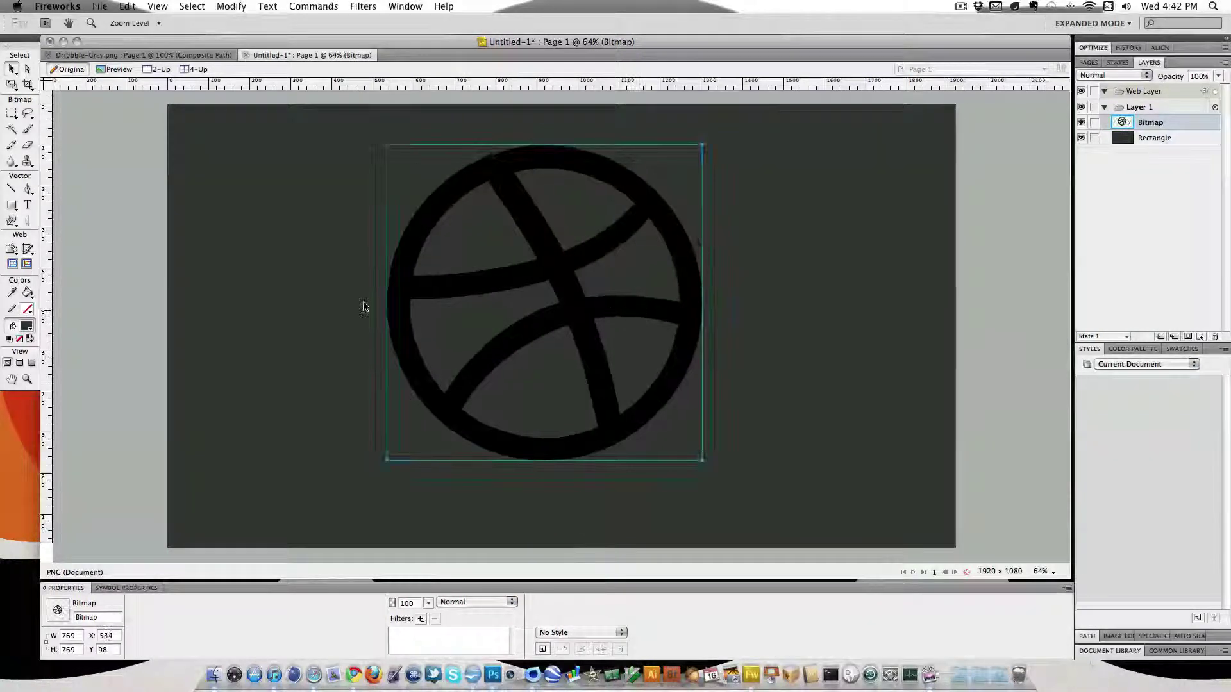
pyautogui.press('z')
pyautogui.click(419, 395)
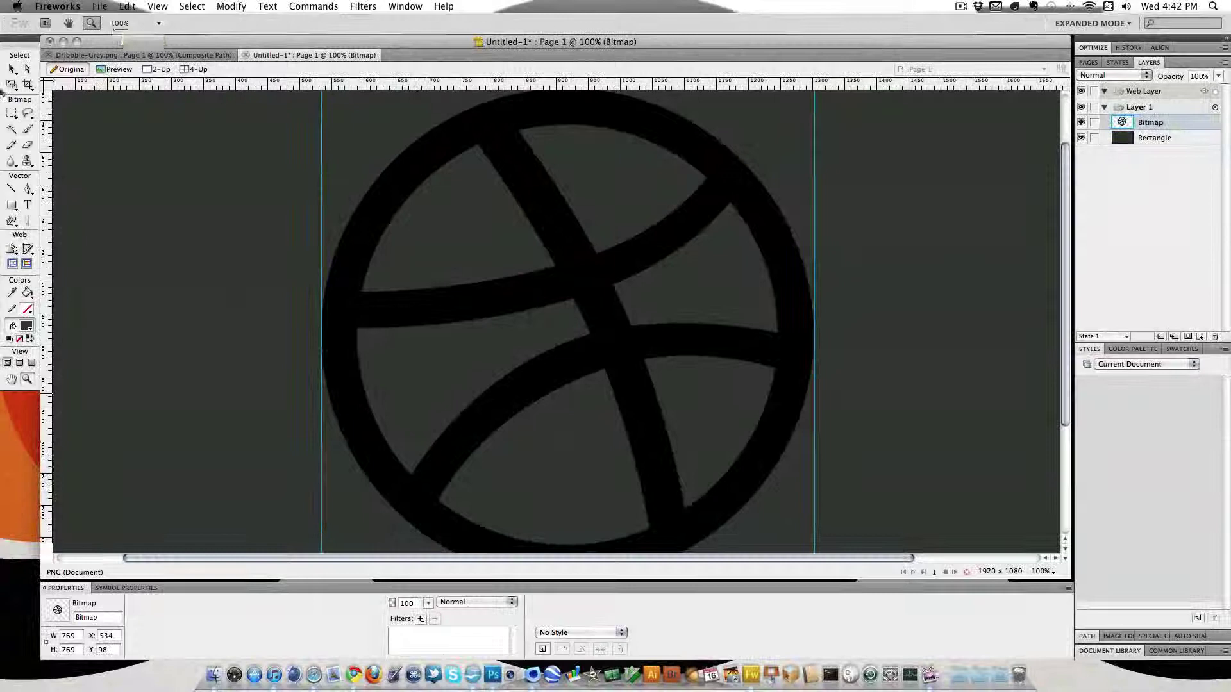
# Step: Draw a white-filled circle about 766 px in diameter with the Ellipse tool, roughly matching the ball's outer size
pyautogui.click(23, 207)
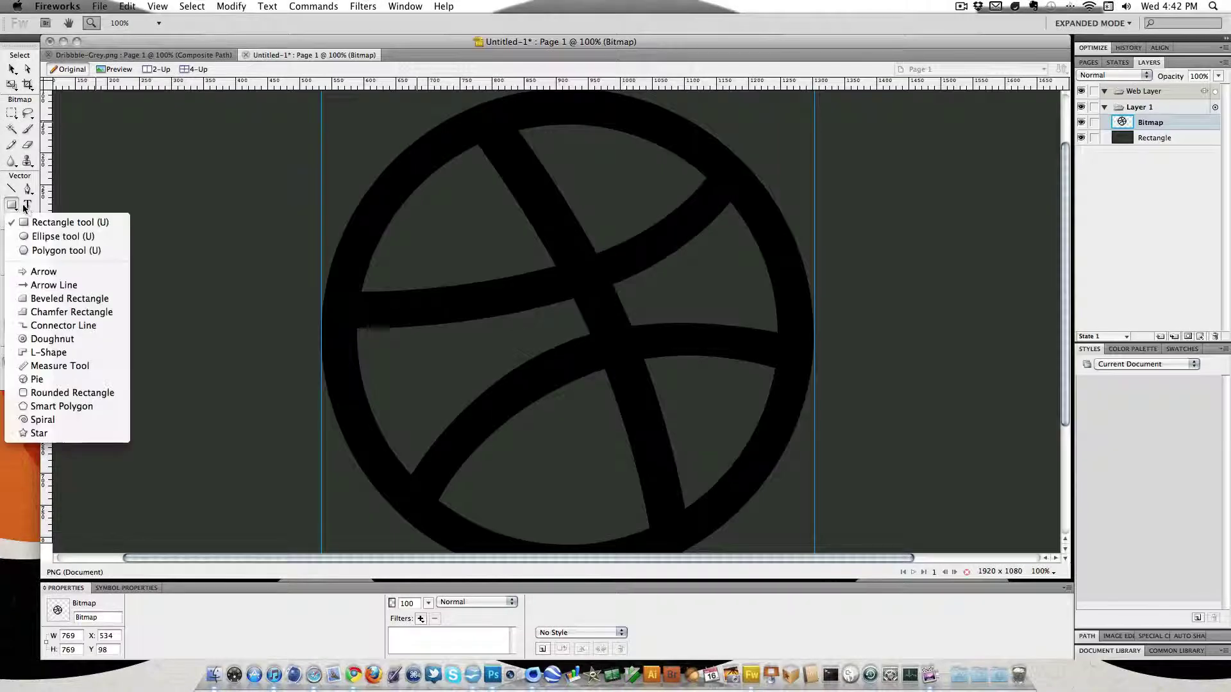
pyautogui.click(58, 236)
pyautogui.click(361, 334)
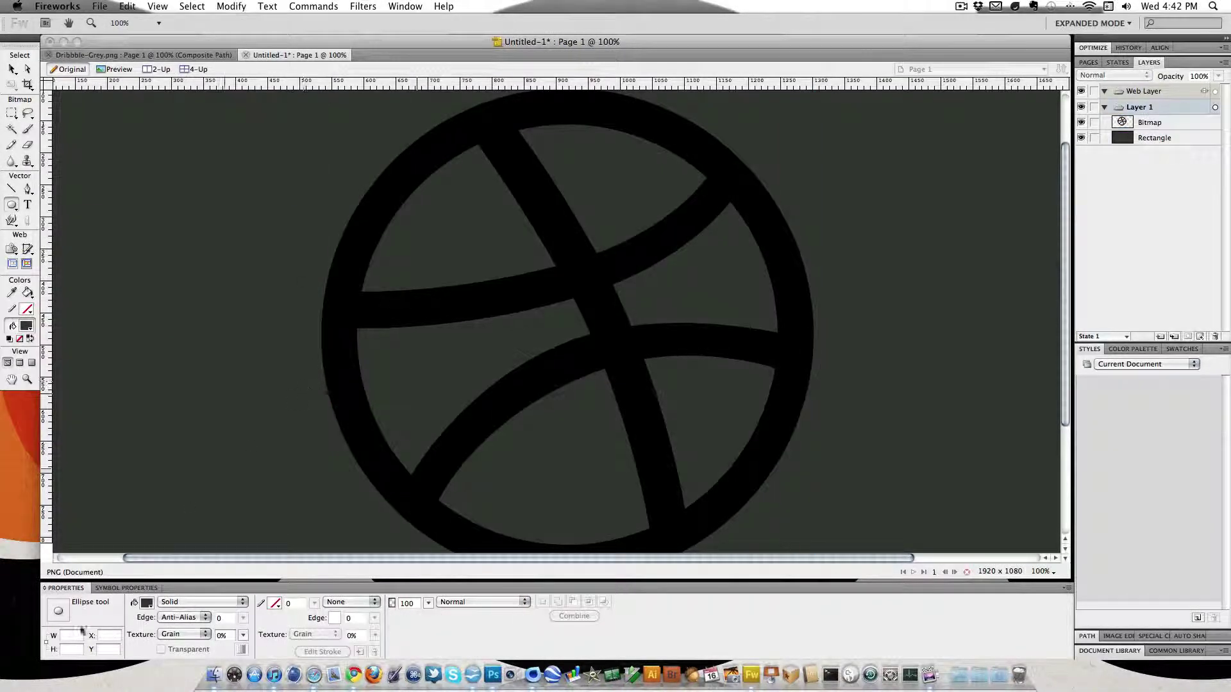
pyautogui.click(147, 605)
pyautogui.click(154, 548)
pyautogui.scroll(2, 308, 148)
pyautogui.moveTo(272, 143); pyautogui.dragTo(763, 507)
pyautogui.scroll(-2, 763, 507)
pyautogui.hscroll(3, 763, 508)
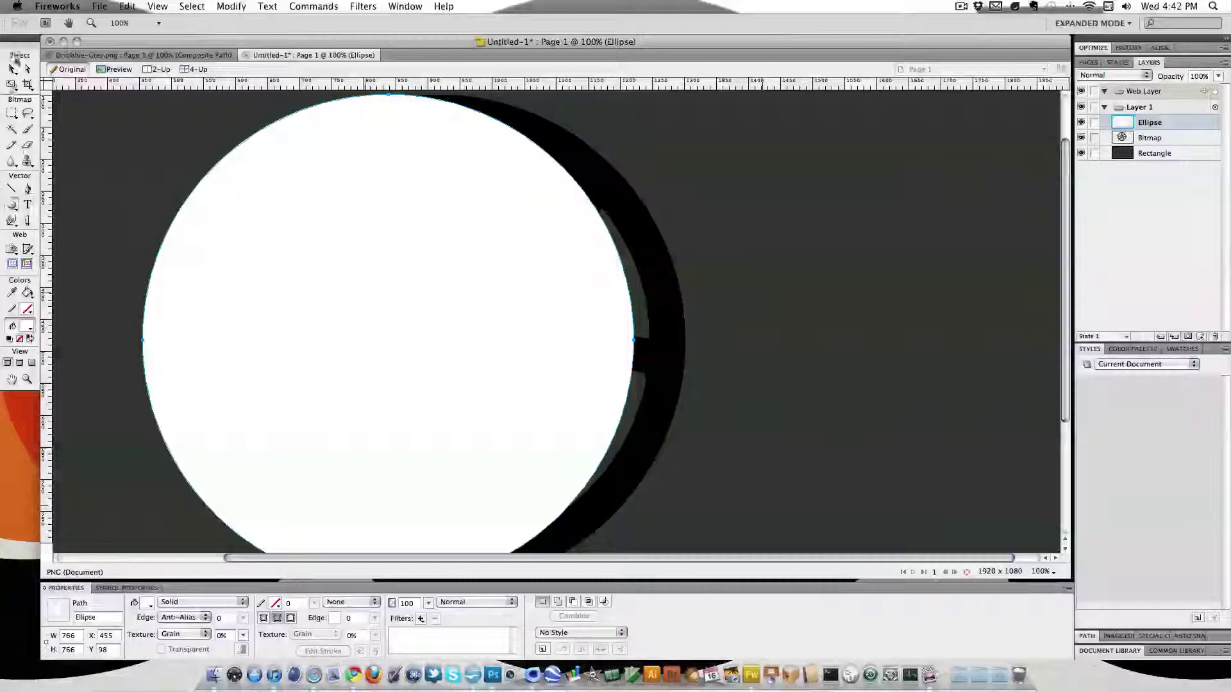
# Step: Move the white circle over the ball at X 534, Y 98 so that their outer edges align
pyautogui.press('v')
pyautogui.moveTo(470, 276); pyautogui.dragTo(514, 277)
pyautogui.scroll(-2, 513, 277)
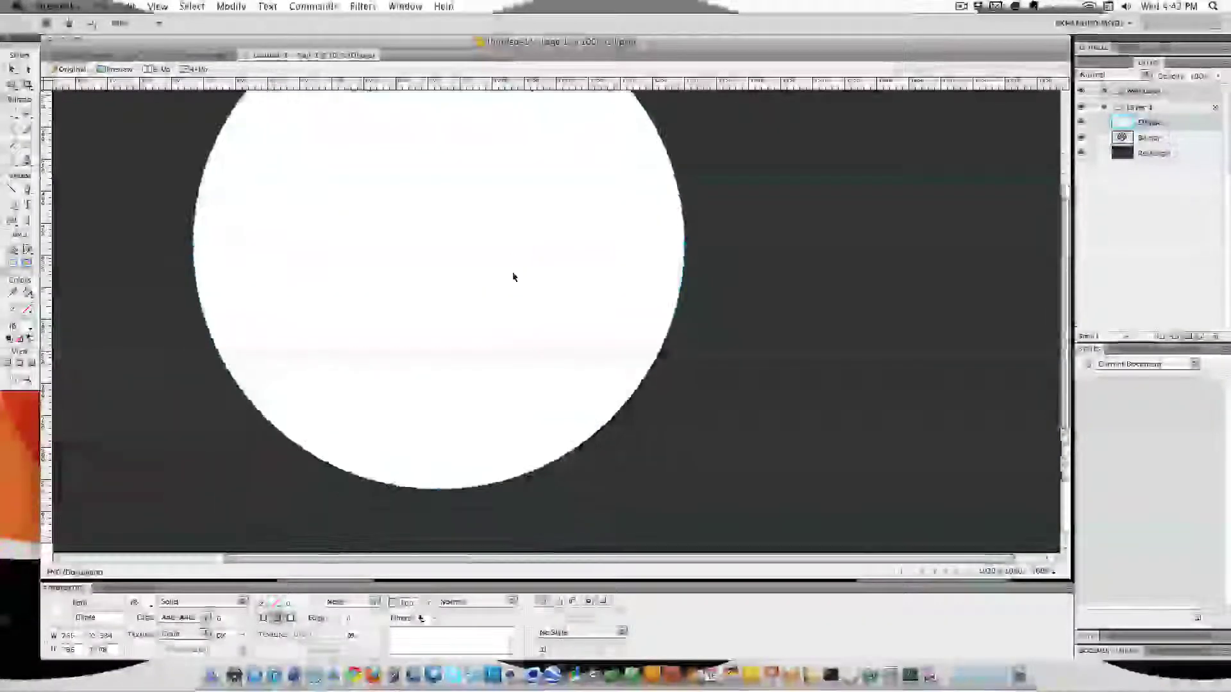
pyautogui.scroll(3, 513, 277)
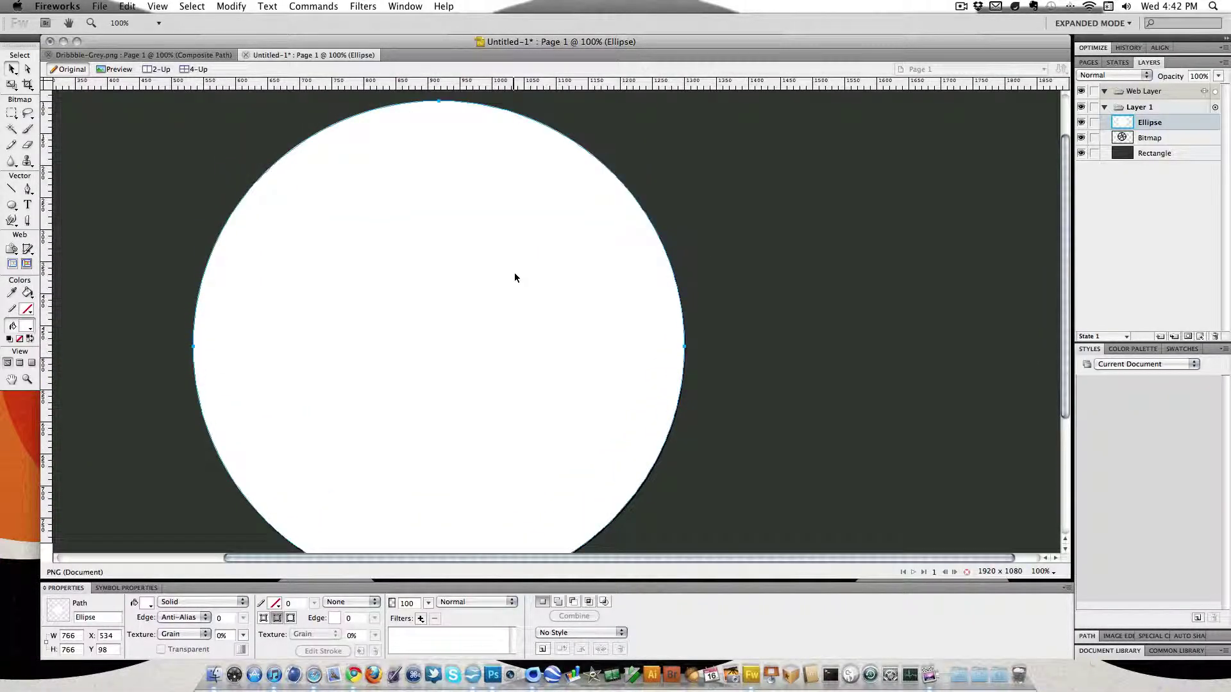
# Step: Reorder the layer objects so that the ball bitmap lies above the white ellipse
pyautogui.click(1192, 137)
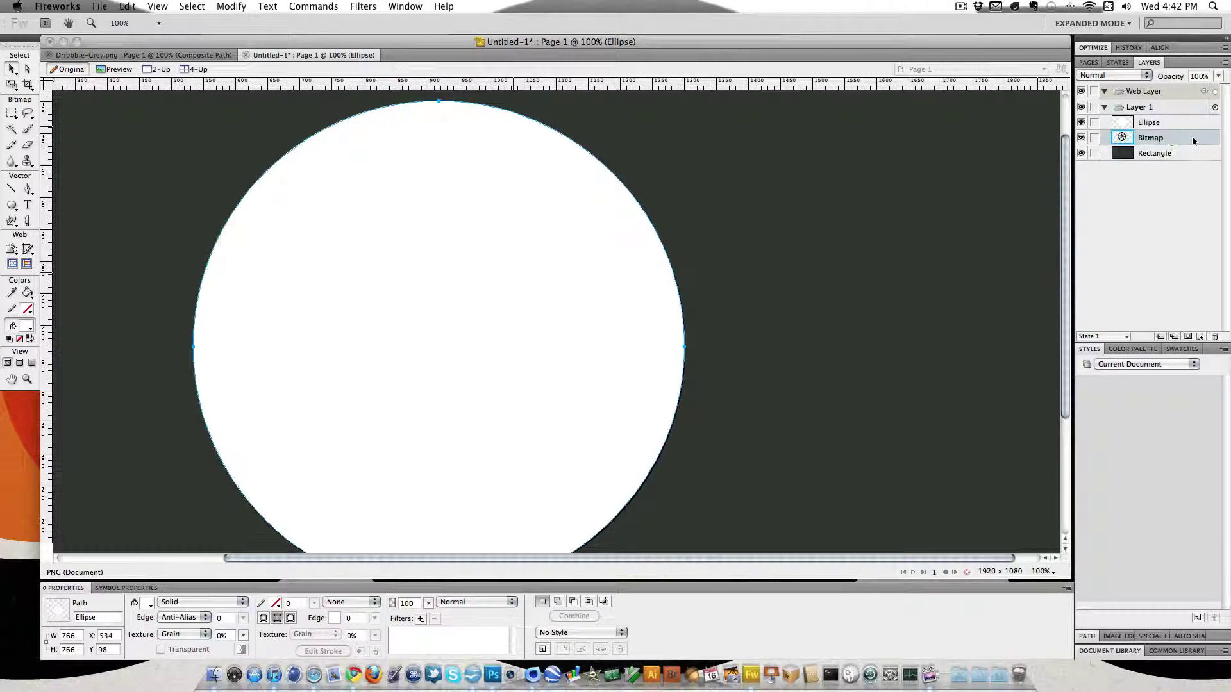
pyautogui.click(1187, 126)
pyautogui.moveTo(1186, 136); pyautogui.dragTo(1190, 117)
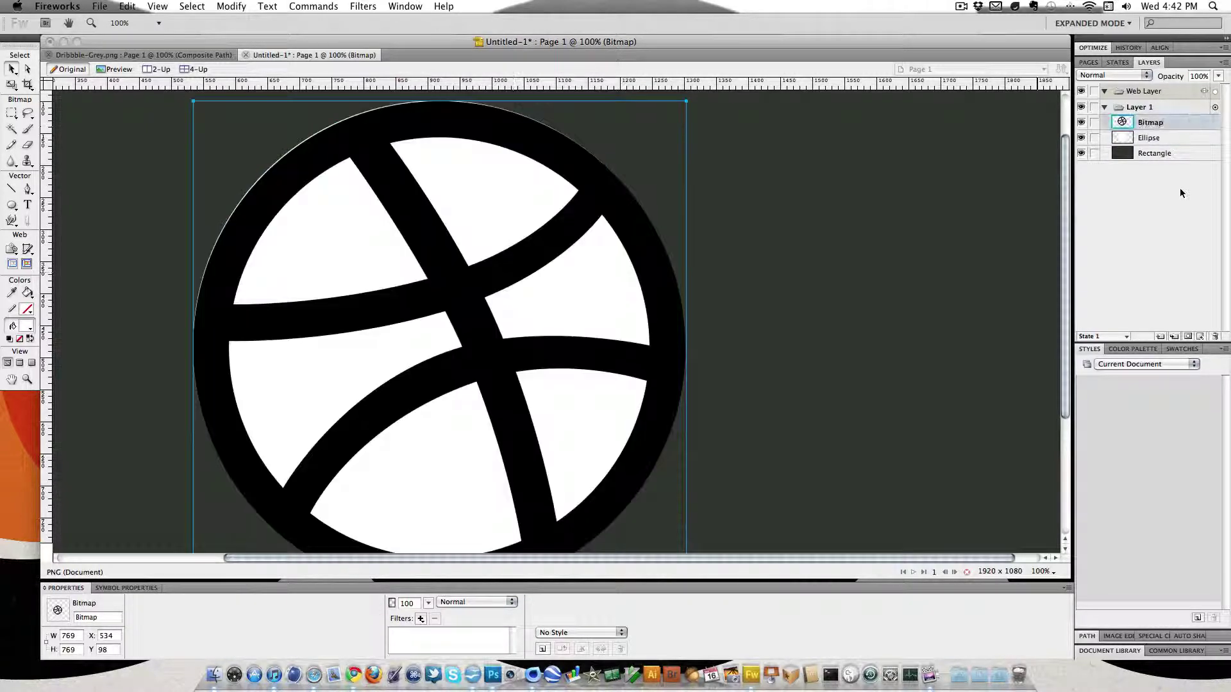
# Step: Duplicate the white ellipse, scaling the copy about its centre to about 655 px at the ring's inner edge, with a black fill
pyautogui.click(1181, 138)
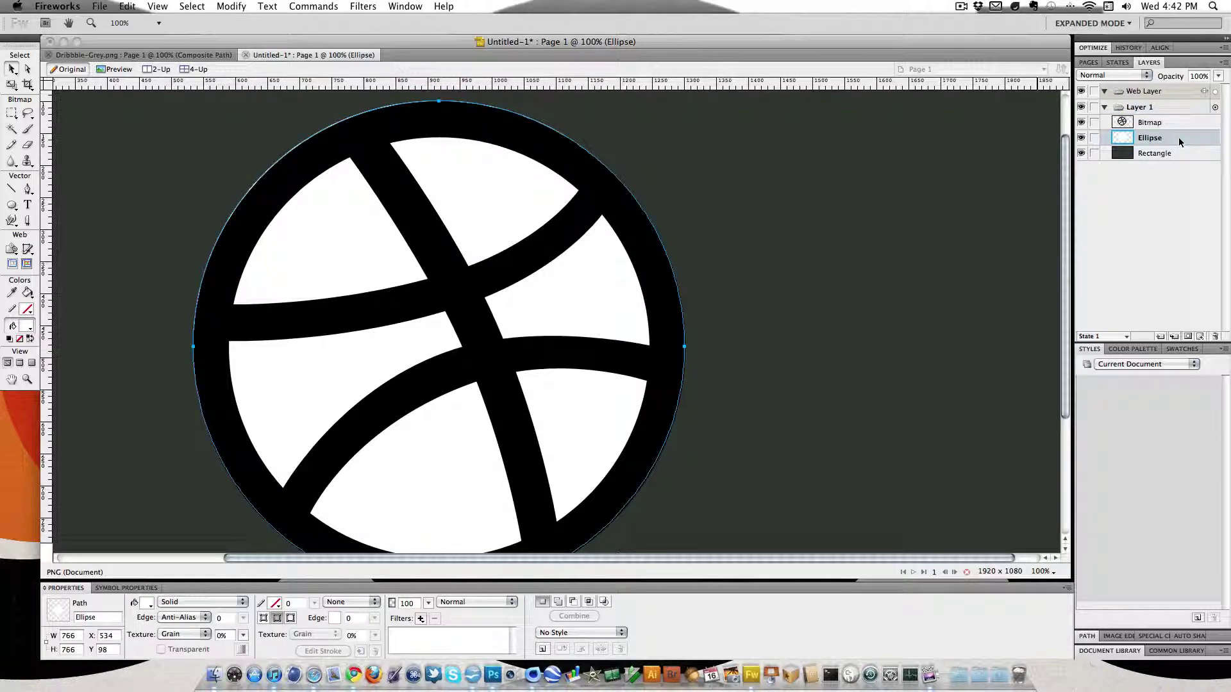
pyautogui.press('super+shift+d')
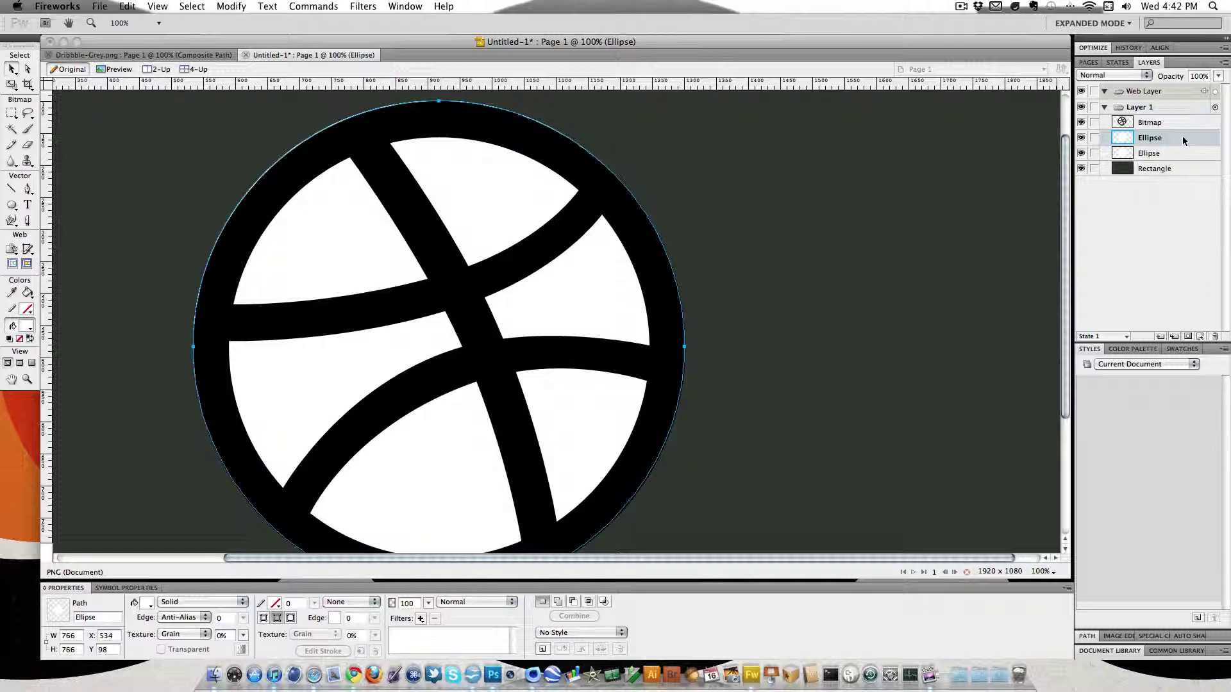
pyautogui.press('super+t')
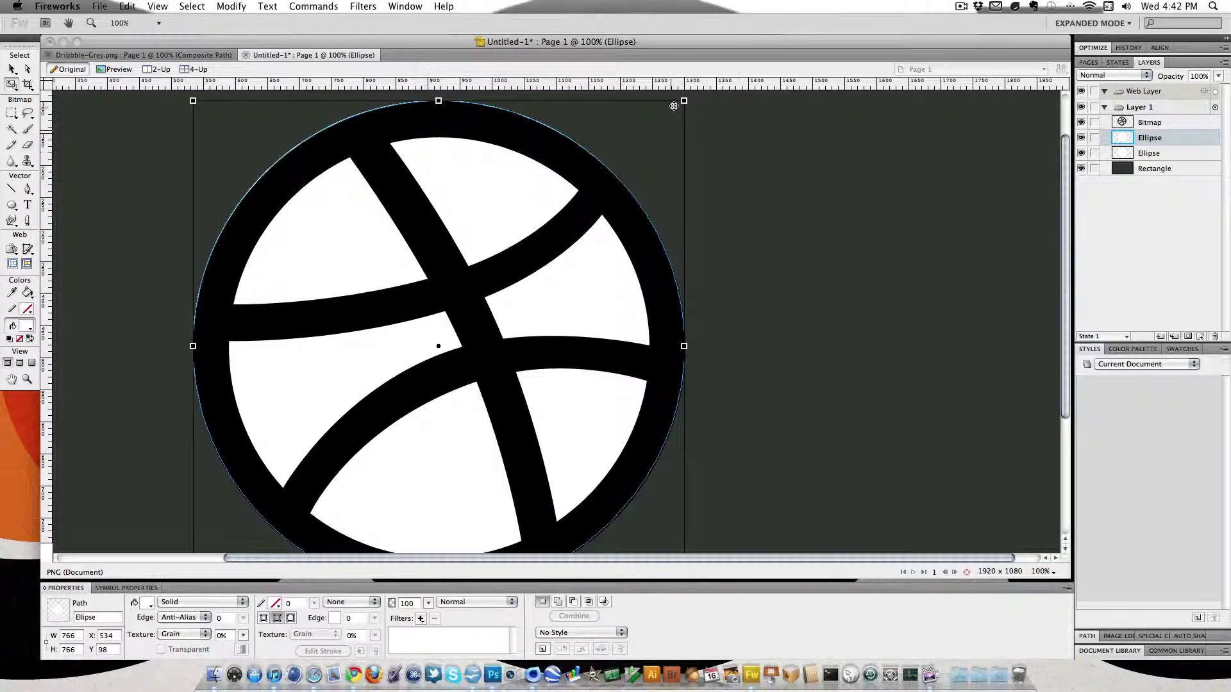
pyautogui.moveTo(685, 101); pyautogui.dragTo(648, 135)
pyautogui.press('v')
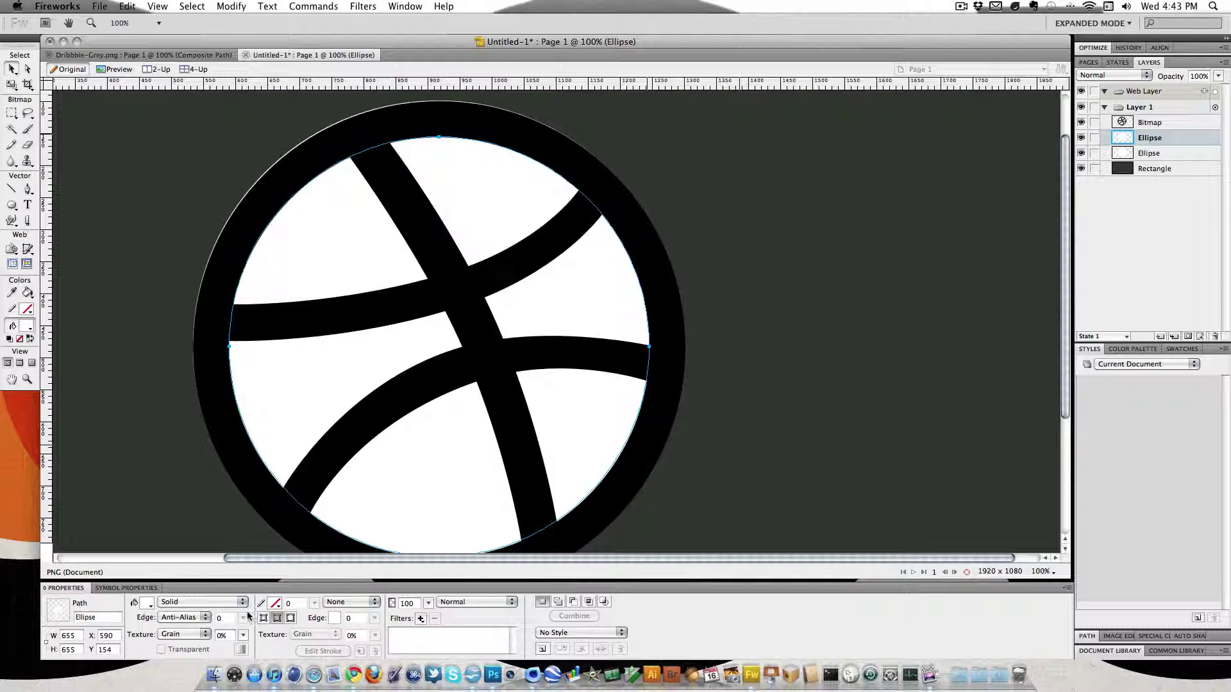
pyautogui.click(147, 604)
pyautogui.click(158, 522)
# Step: Punch the 655 px black ellipse out of the 766 px white ellipse to leave a ring
pyautogui.click(1177, 154)
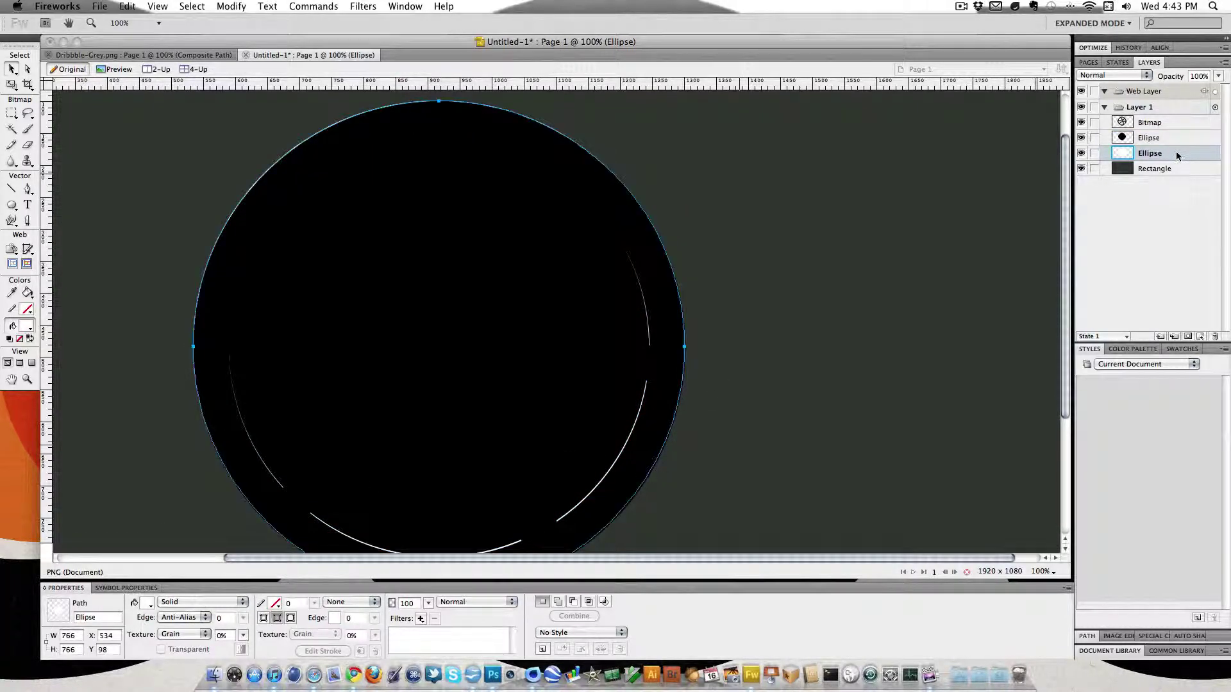
pyautogui.keyDown('shift'); pyautogui.click(1177, 138); pyautogui.keyUp('shift')
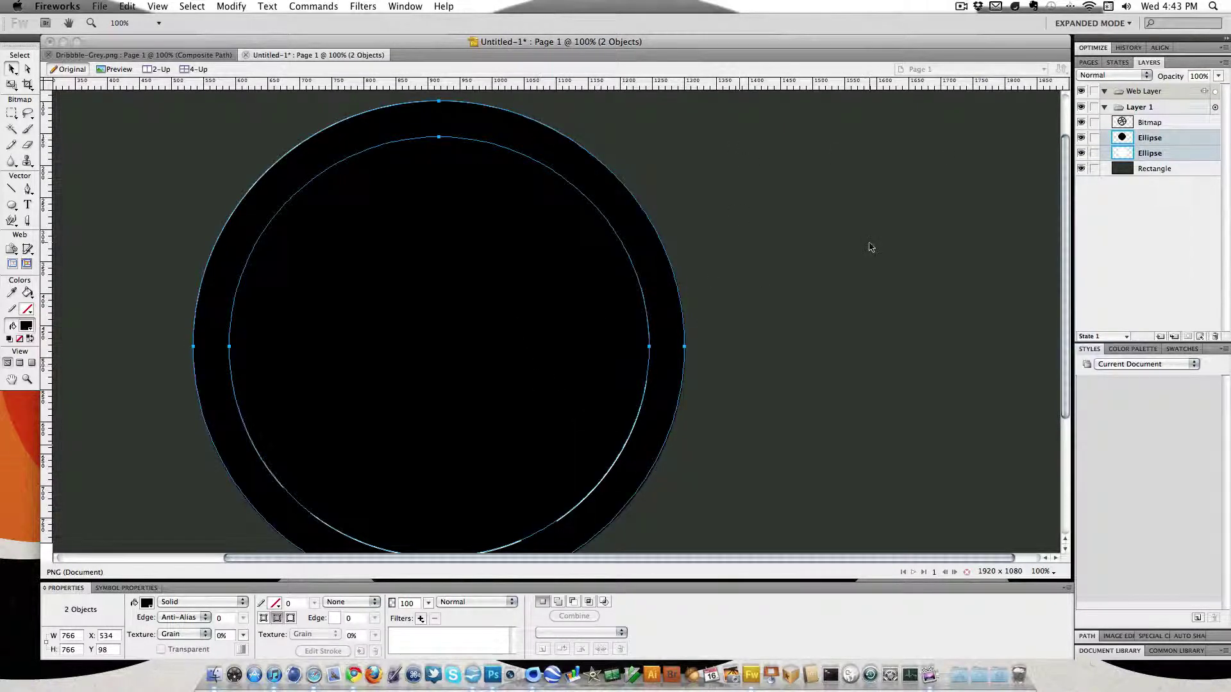
pyautogui.click(231, 7)
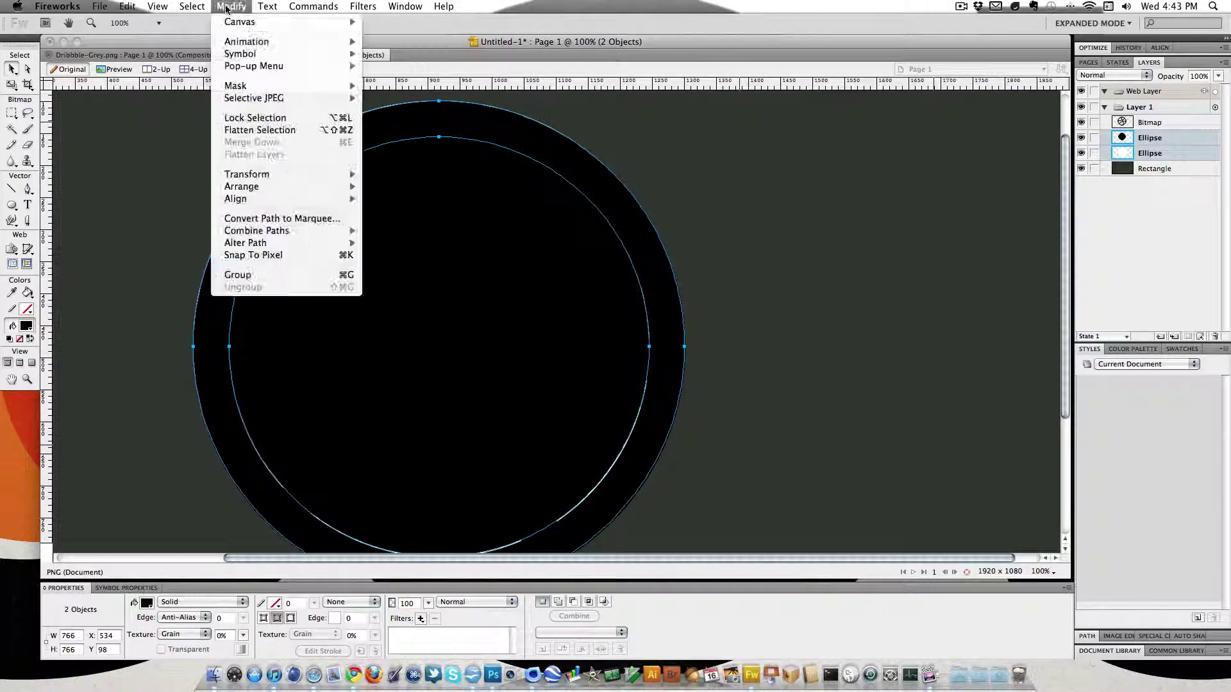
pyautogui.moveTo(304, 233)
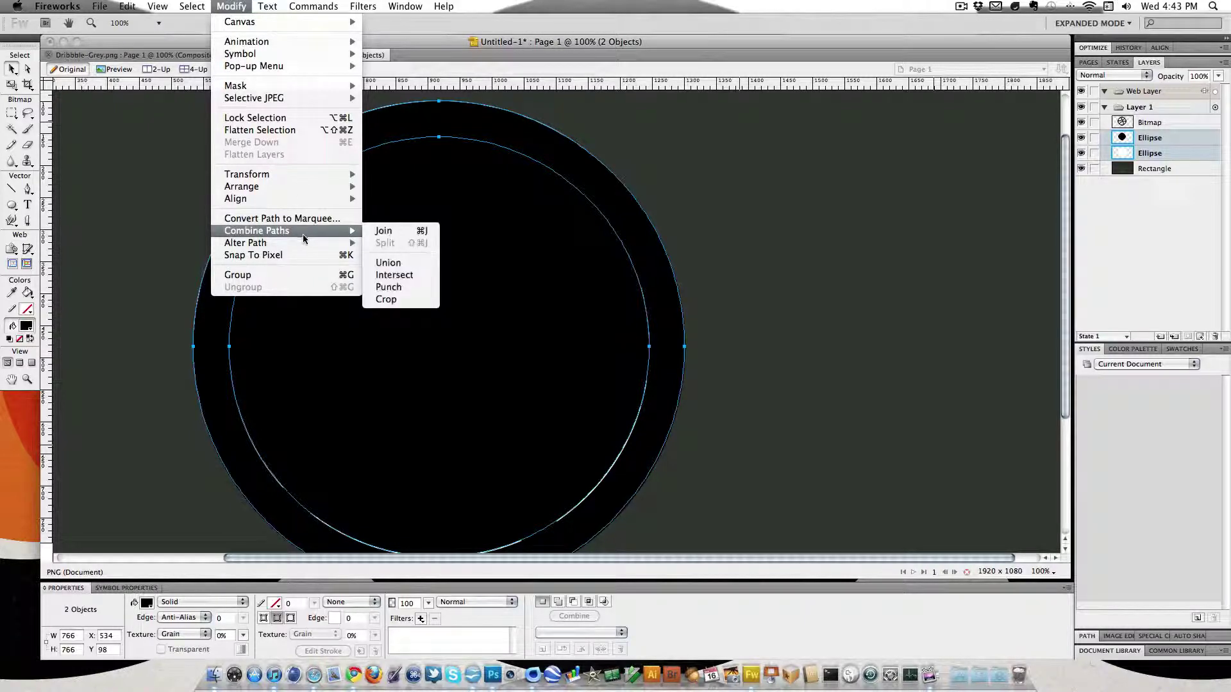
pyautogui.click(418, 288)
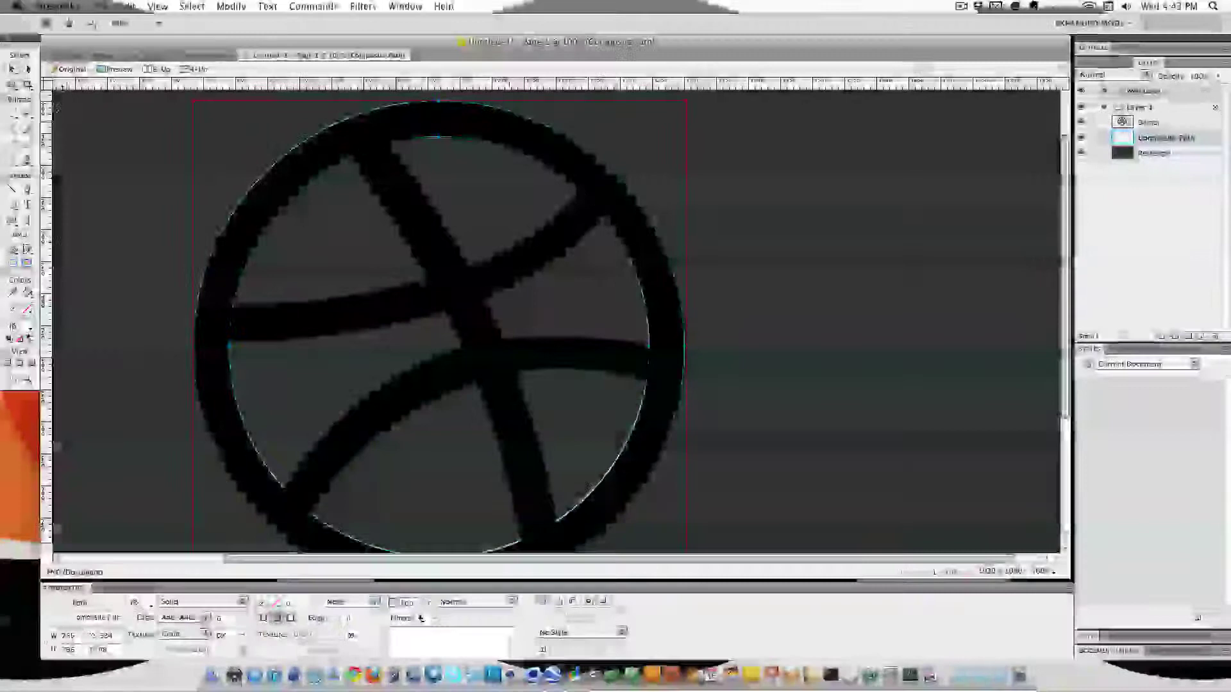
# Step: Move the white ring away from behind the ball and undo the move
pyautogui.moveTo(300, 164); pyautogui.dragTo(592, 168)
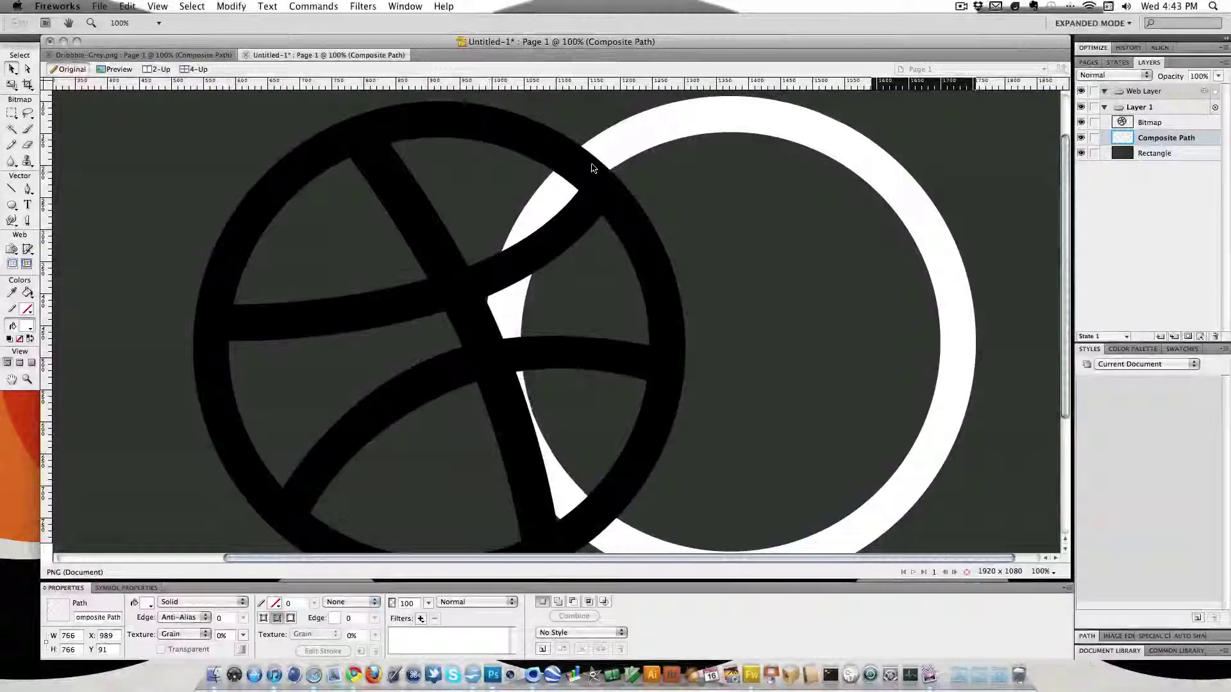
pyautogui.press('super+z')
pyautogui.click(872, 241)
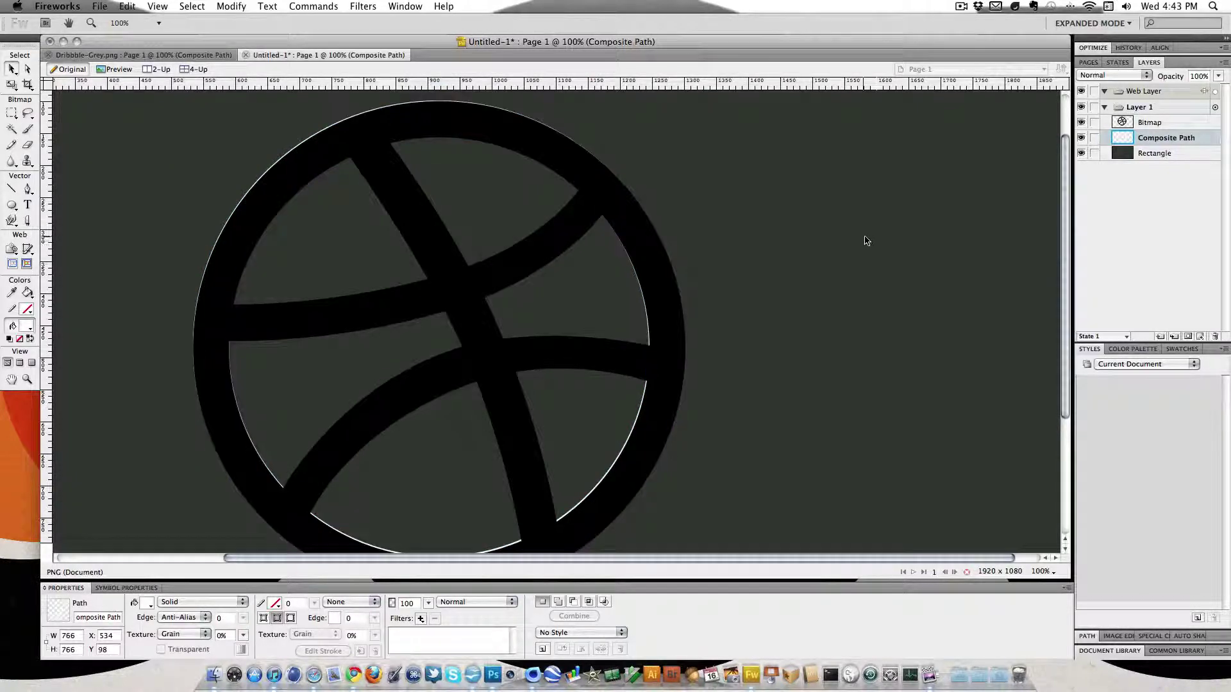
pyautogui.scroll(-3, 270, 274)
pyautogui.scroll(3, 269, 274)
pyautogui.hscroll(2, 269, 274)
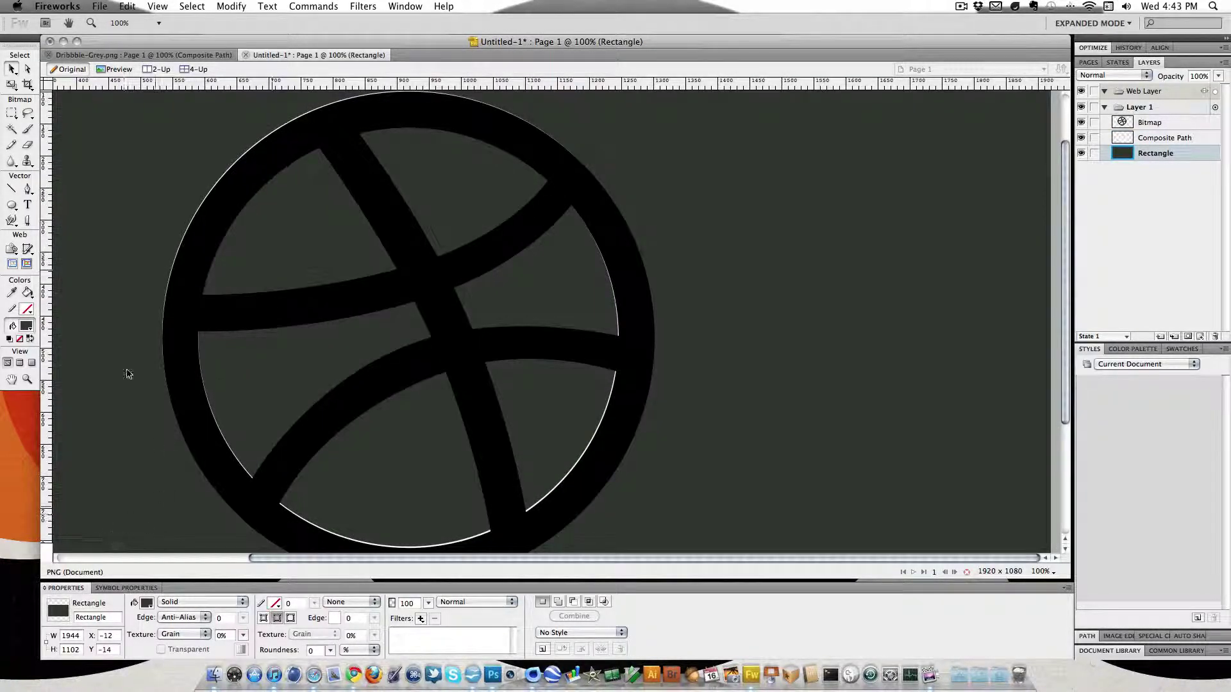
pyautogui.click(29, 191)
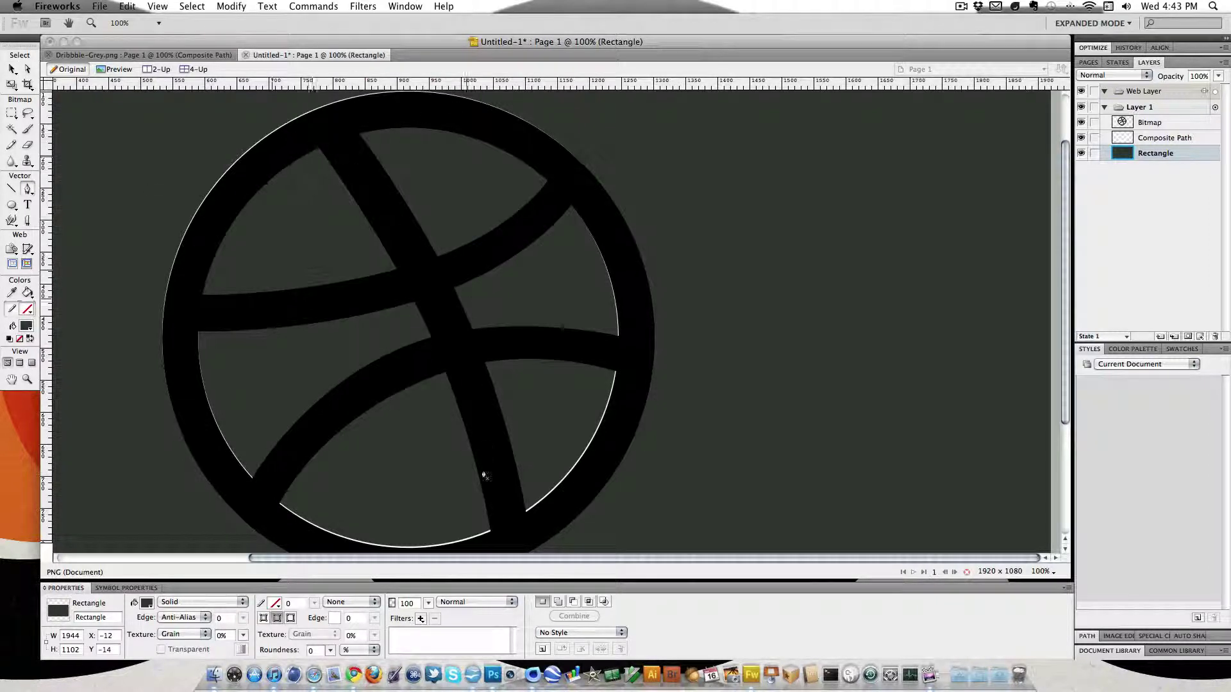
pyautogui.click(317, 147)
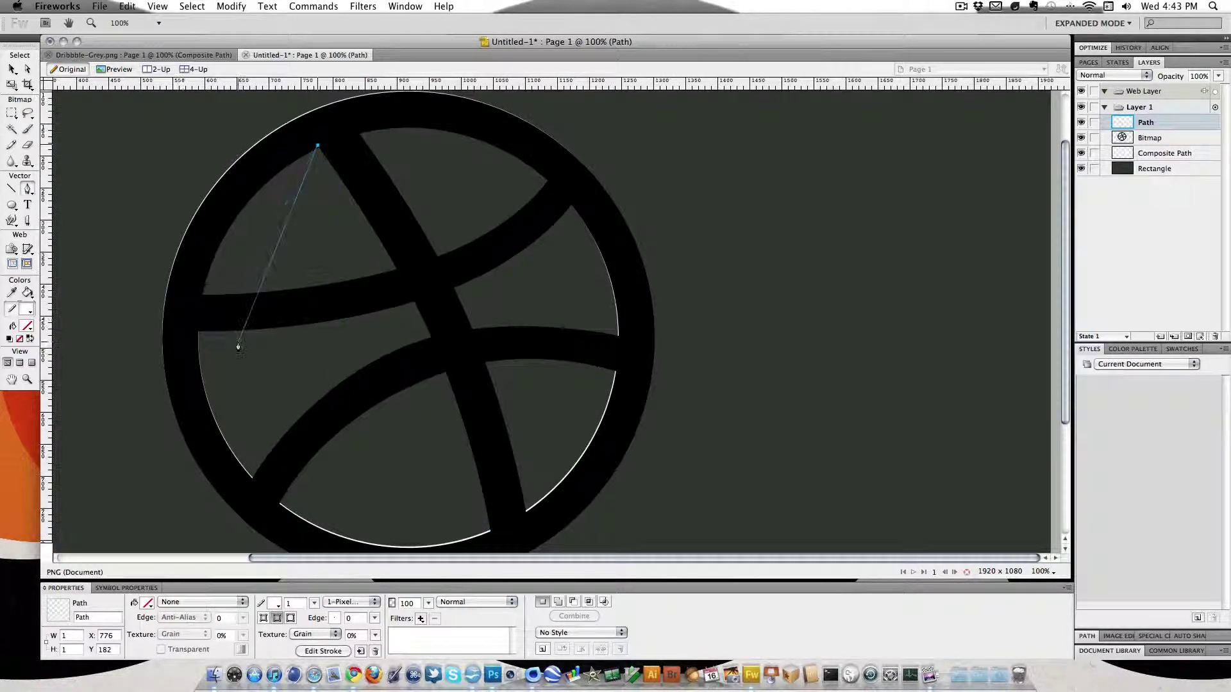
pyautogui.press('super+z')
pyautogui.click(27, 379)
pyautogui.click(327, 201)
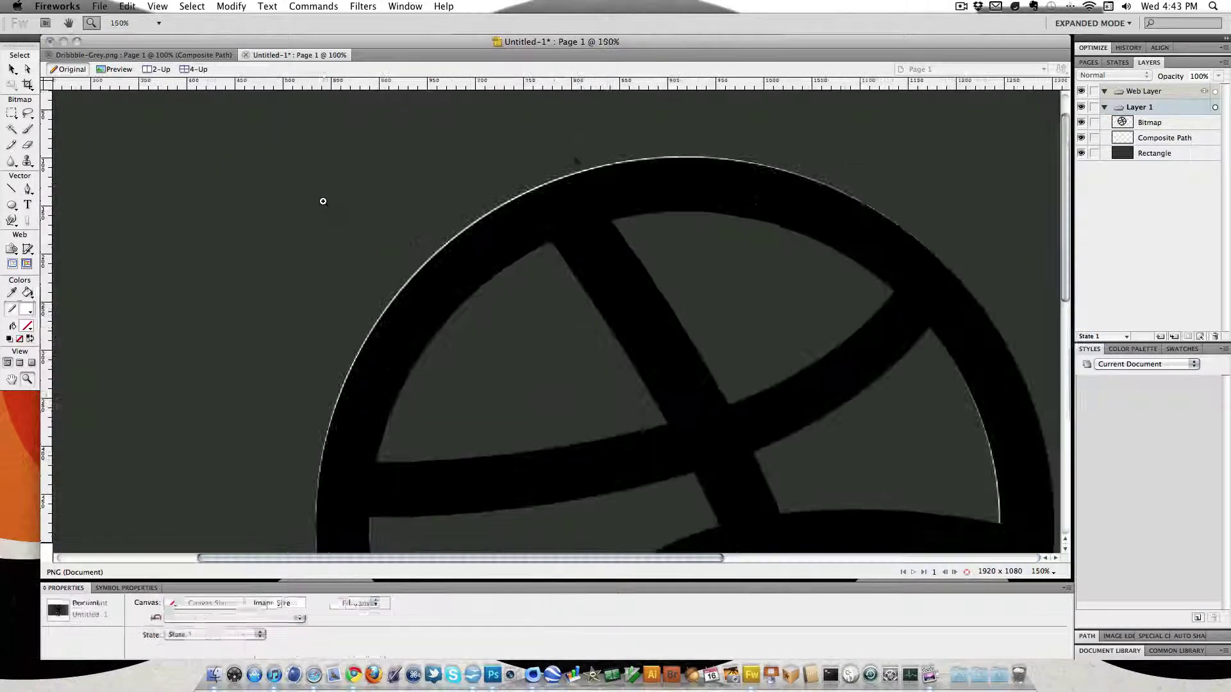
pyautogui.hscroll(5, 431, 236)
pyautogui.scroll(-1, 432, 239)
pyautogui.click(398, 239)
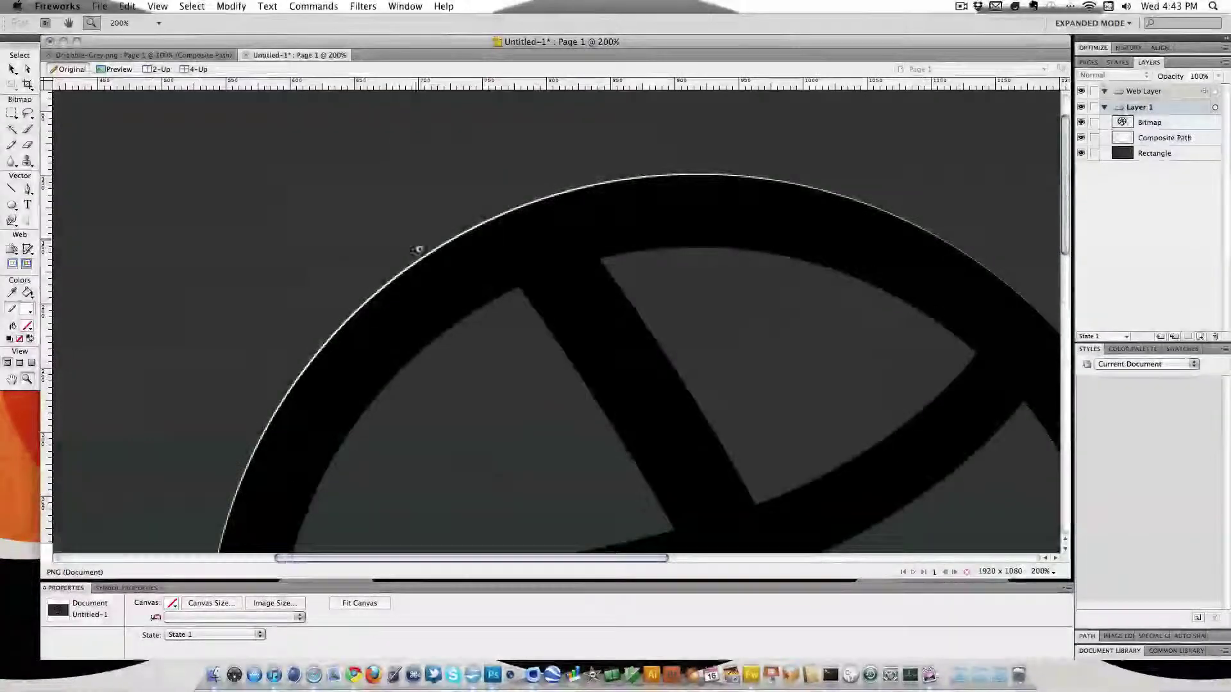
pyautogui.scroll(-3, 449, 255)
pyautogui.hscroll(3, 449, 255)
pyautogui.click(478, 258)
pyautogui.click(481, 259)
pyautogui.click(480, 258)
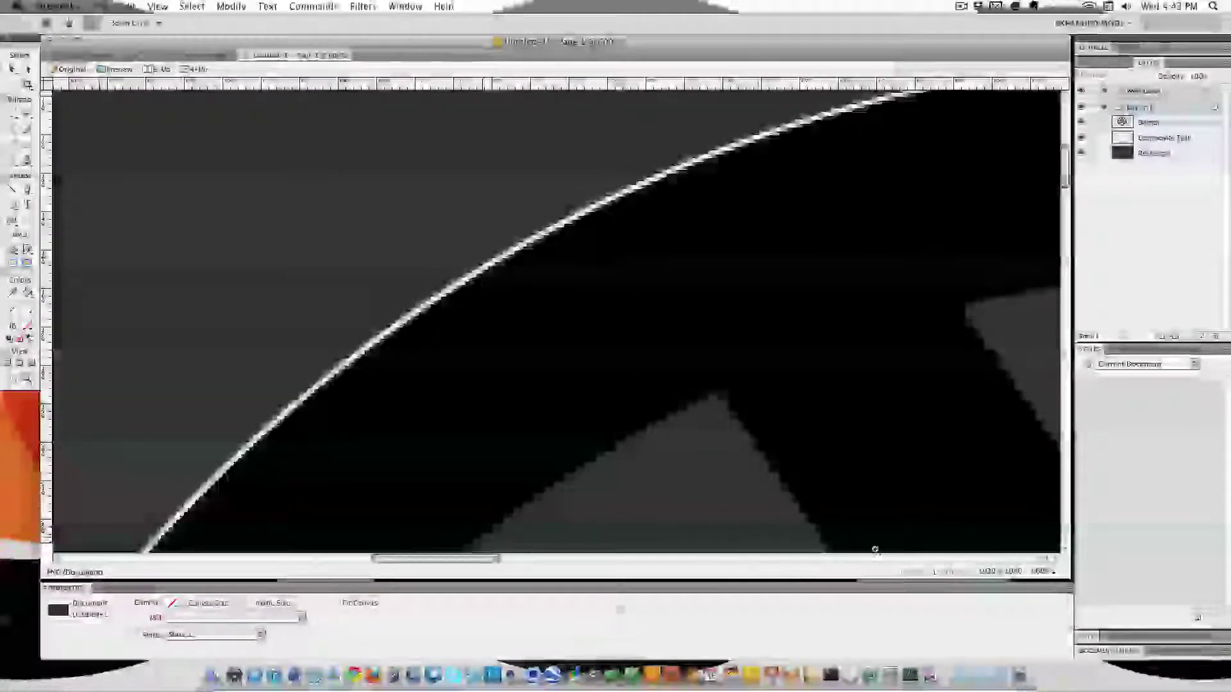
pyautogui.click(1045, 571)
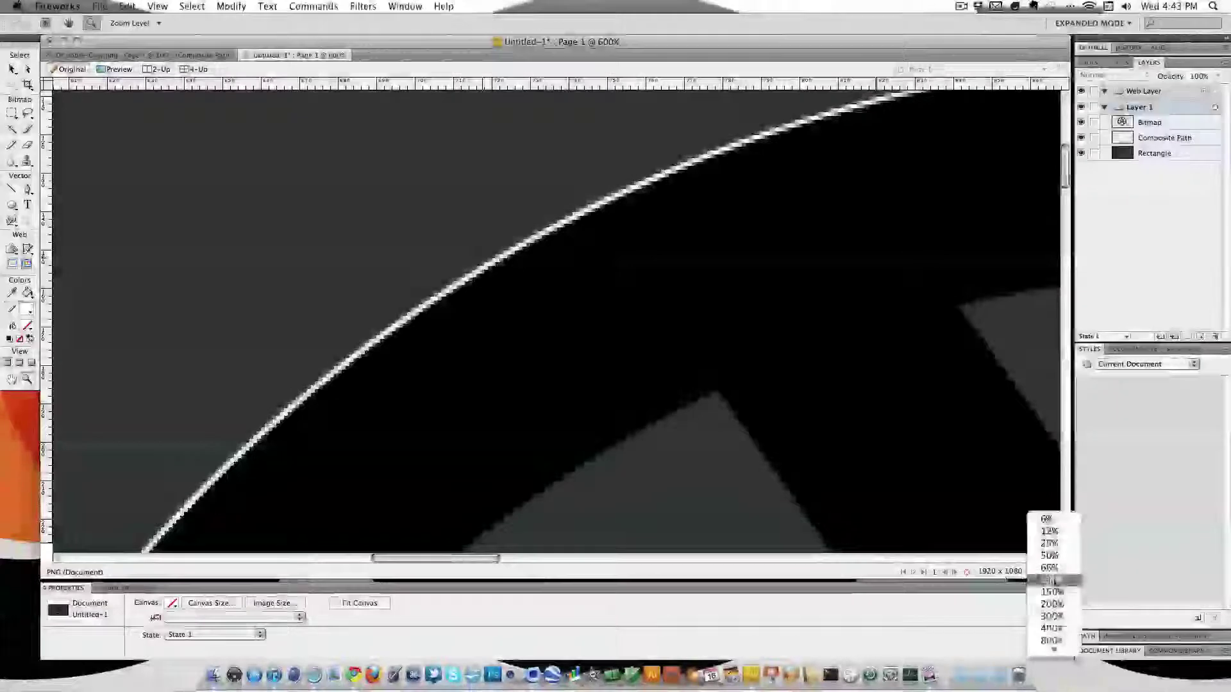
pyautogui.click(1051, 628)
pyautogui.click(776, 416)
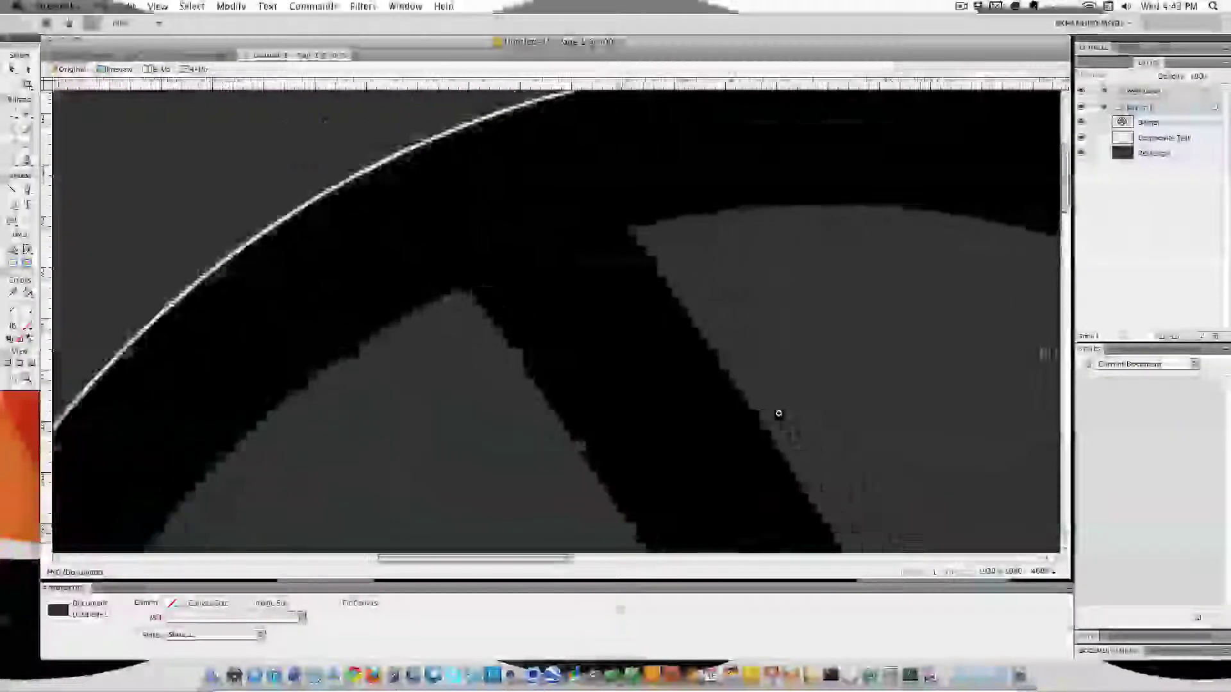
pyautogui.click(28, 189)
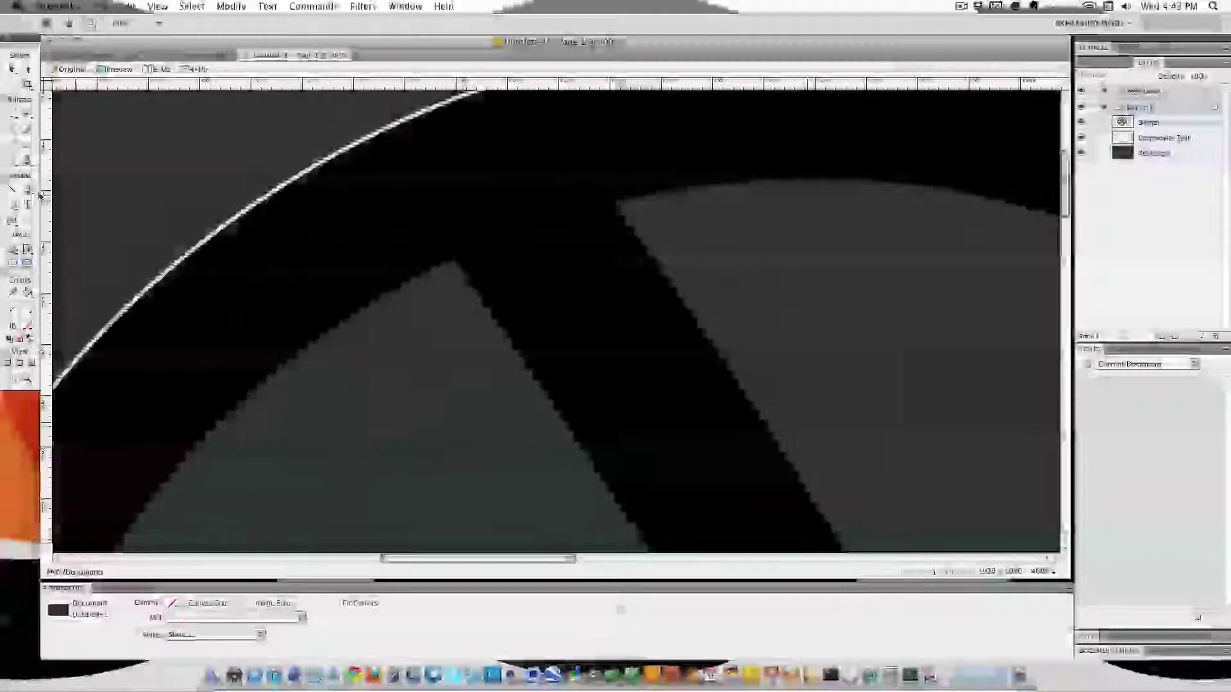
pyautogui.click(454, 259)
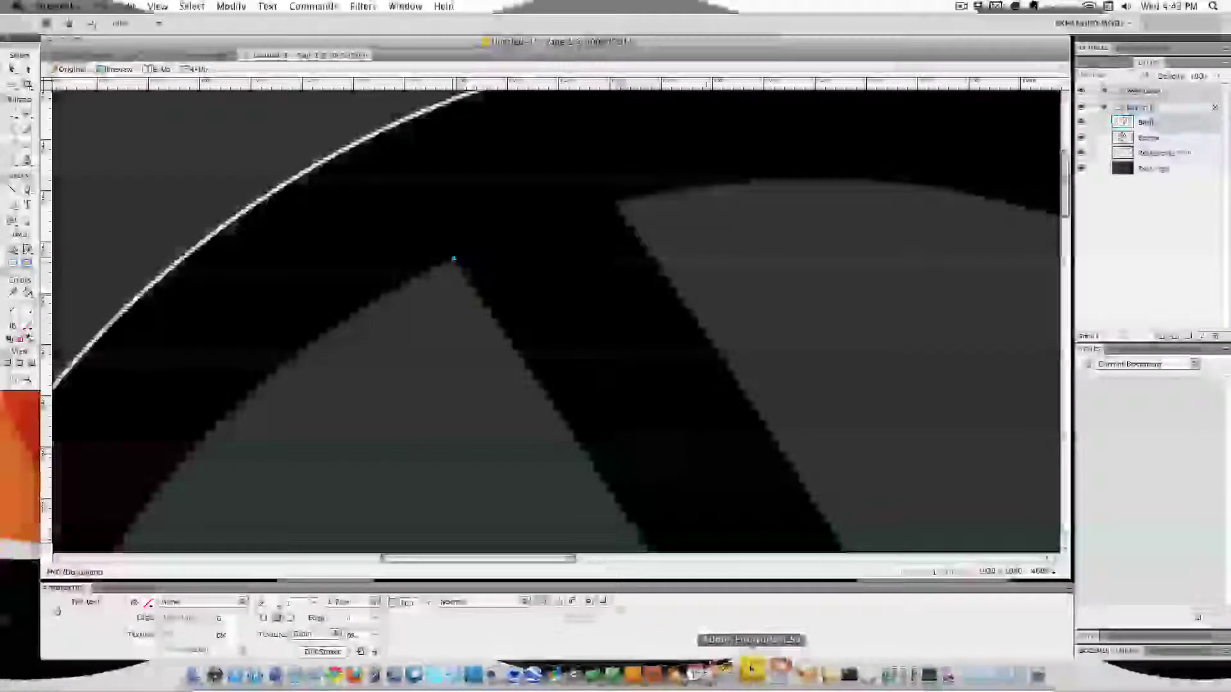
pyautogui.click(639, 521)
pyautogui.press('super+z')
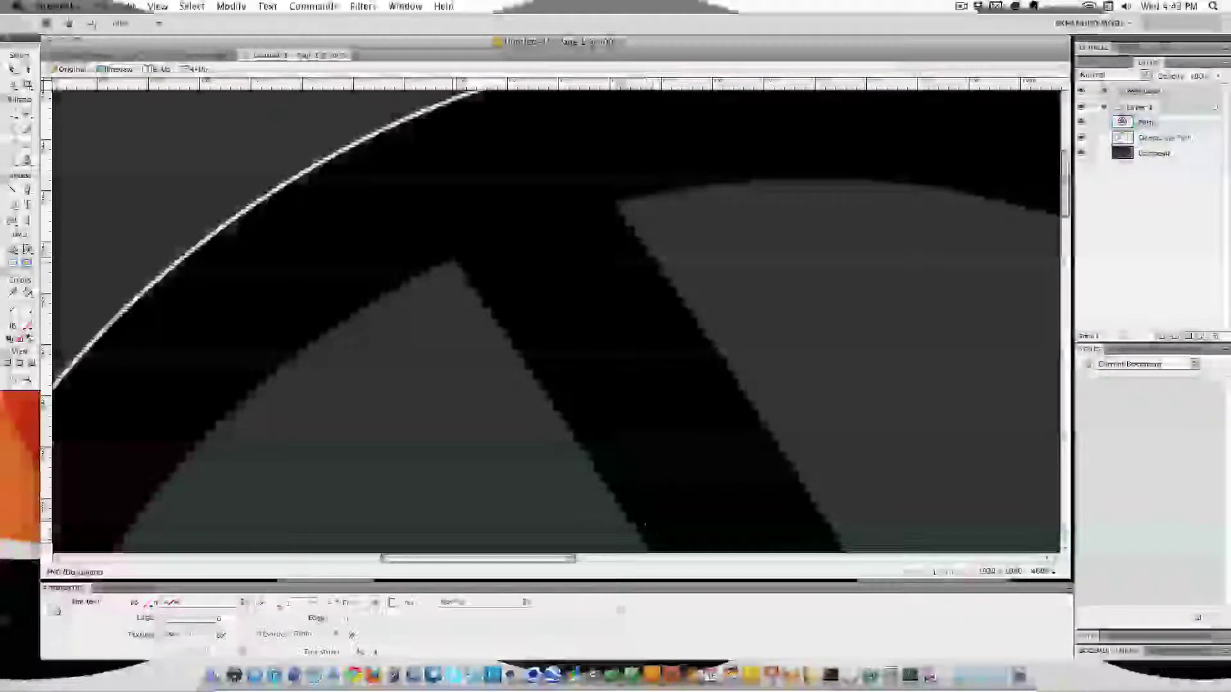
# Step: Trace the ball's diagonal band with the Pen tool as a closed curved path about 324 by 627 px and fill it white
pyautogui.click(1049, 571)
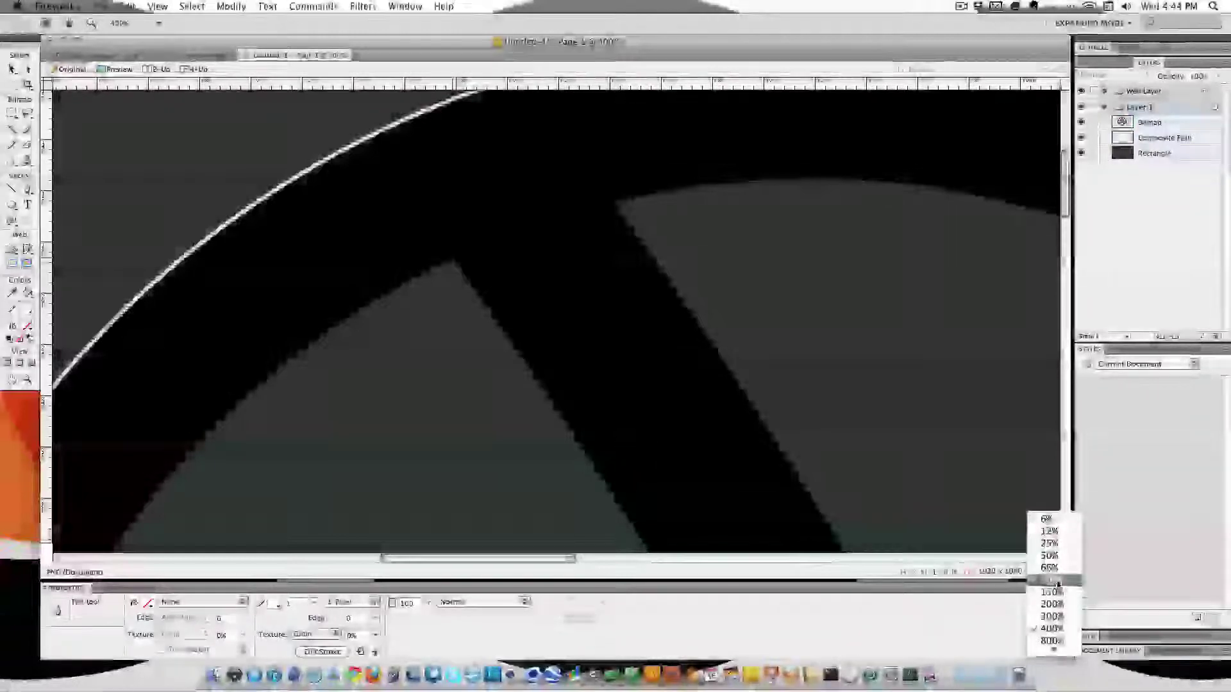
pyautogui.click(1053, 591)
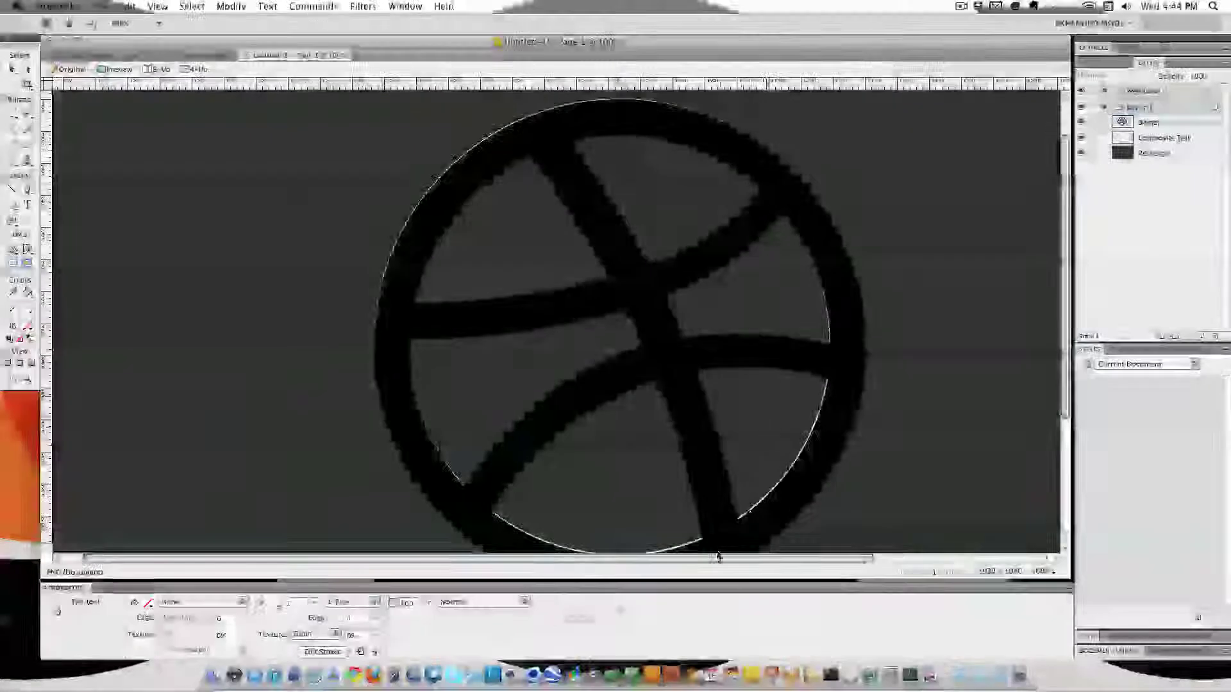
pyautogui.click(702, 546)
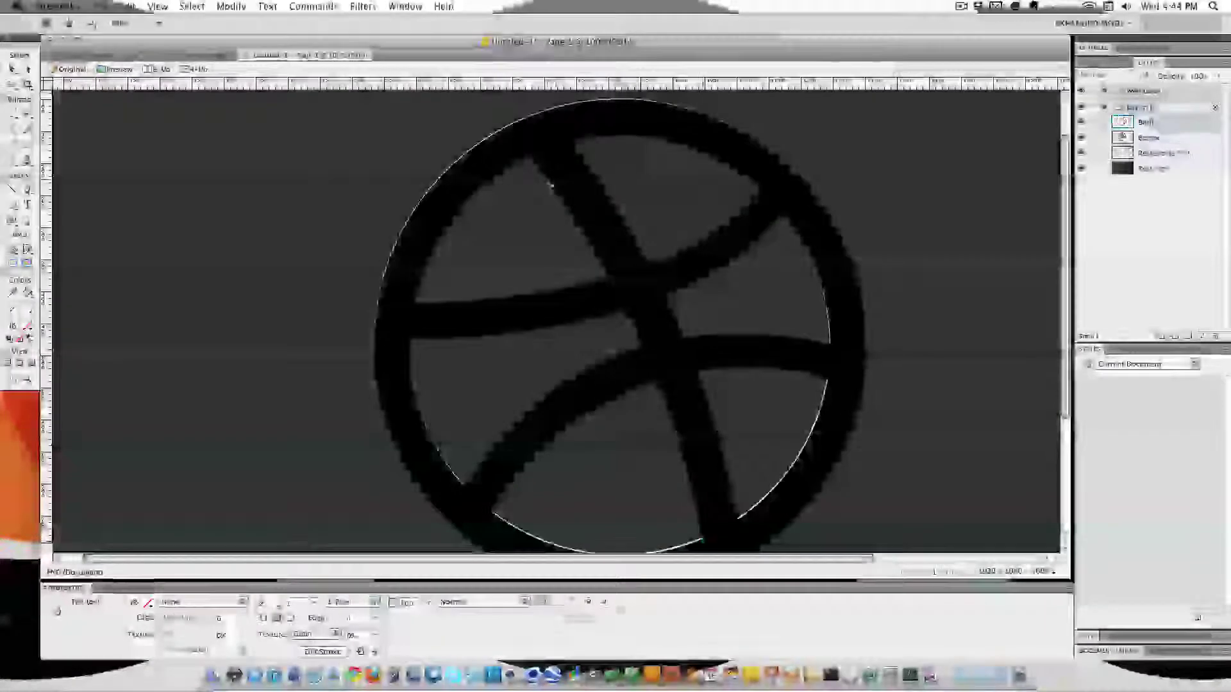
pyautogui.moveTo(530, 156); pyautogui.dragTo(400, 13)
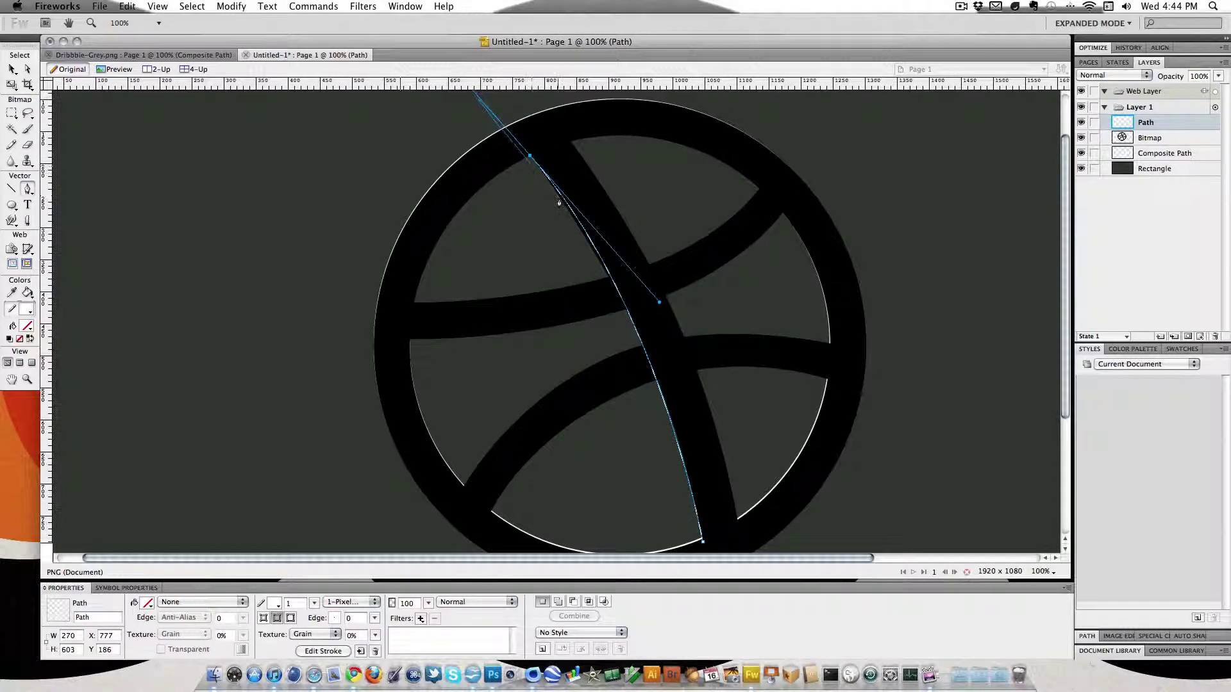
pyautogui.click(531, 157)
pyautogui.click(570, 142)
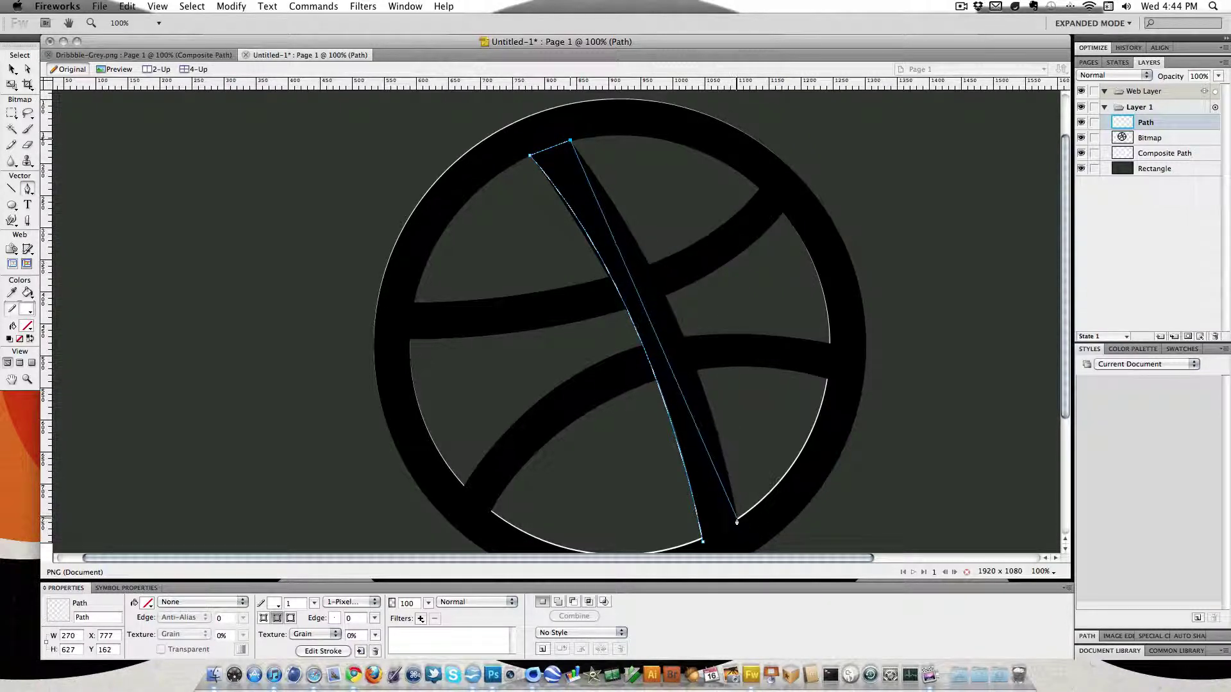
pyautogui.moveTo(738, 522); pyautogui.dragTo(758, 691)
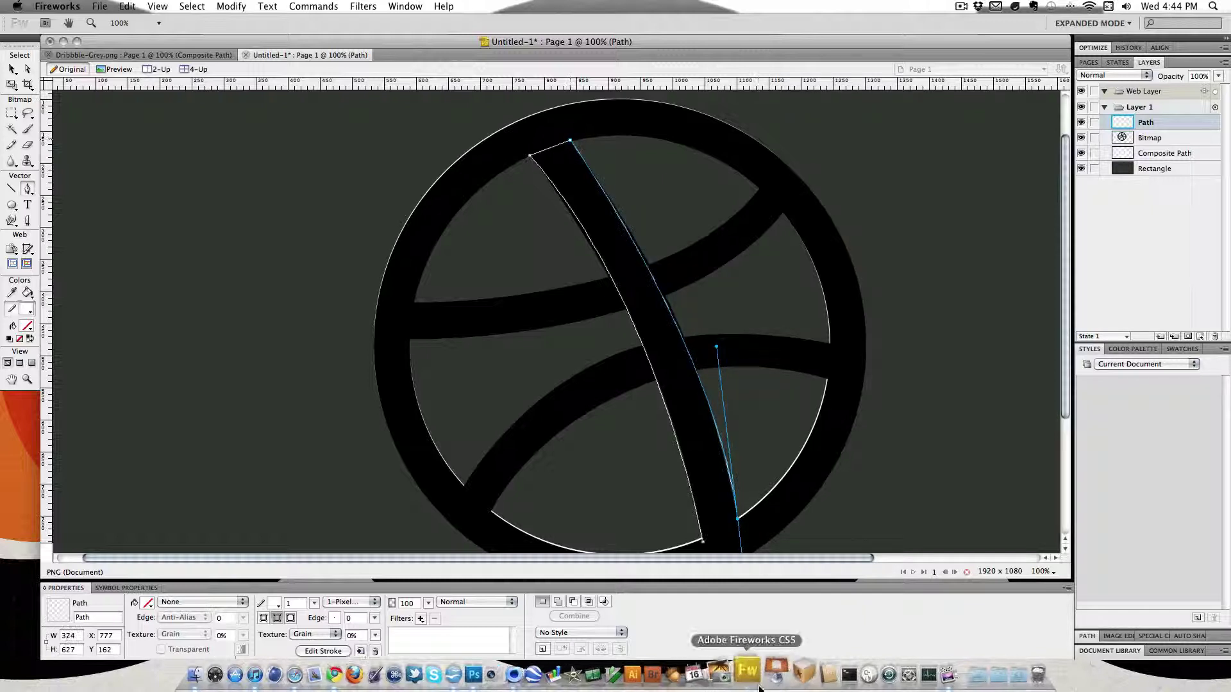
pyautogui.click(704, 546)
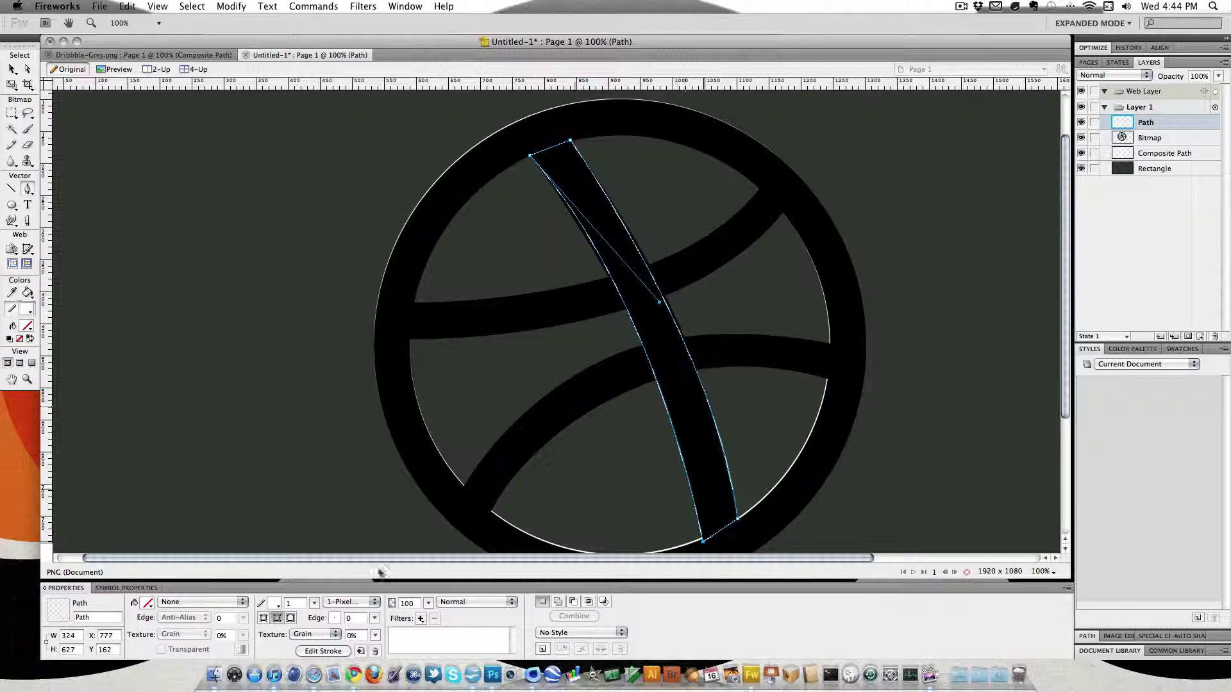
pyautogui.click(148, 603)
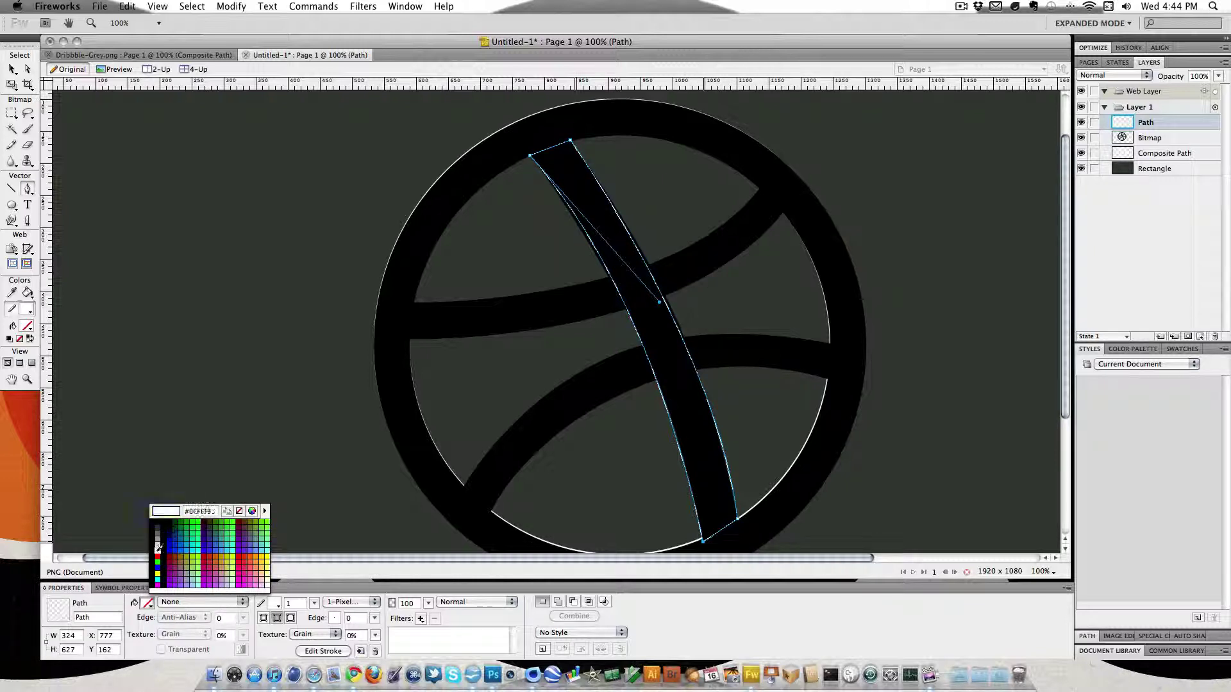
pyautogui.click(155, 554)
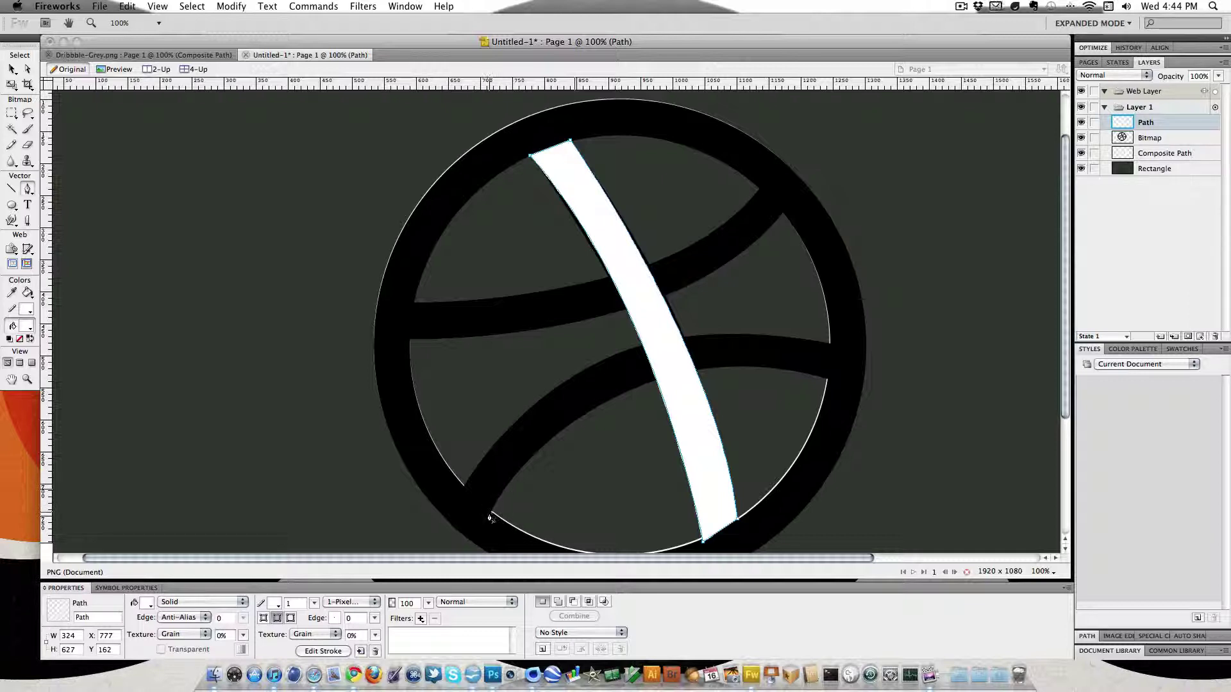
# Step: Trace the ball's lower curved band with the Pen tool as a closed path about 575 by 282 px and fill it white
pyautogui.click(490, 513)
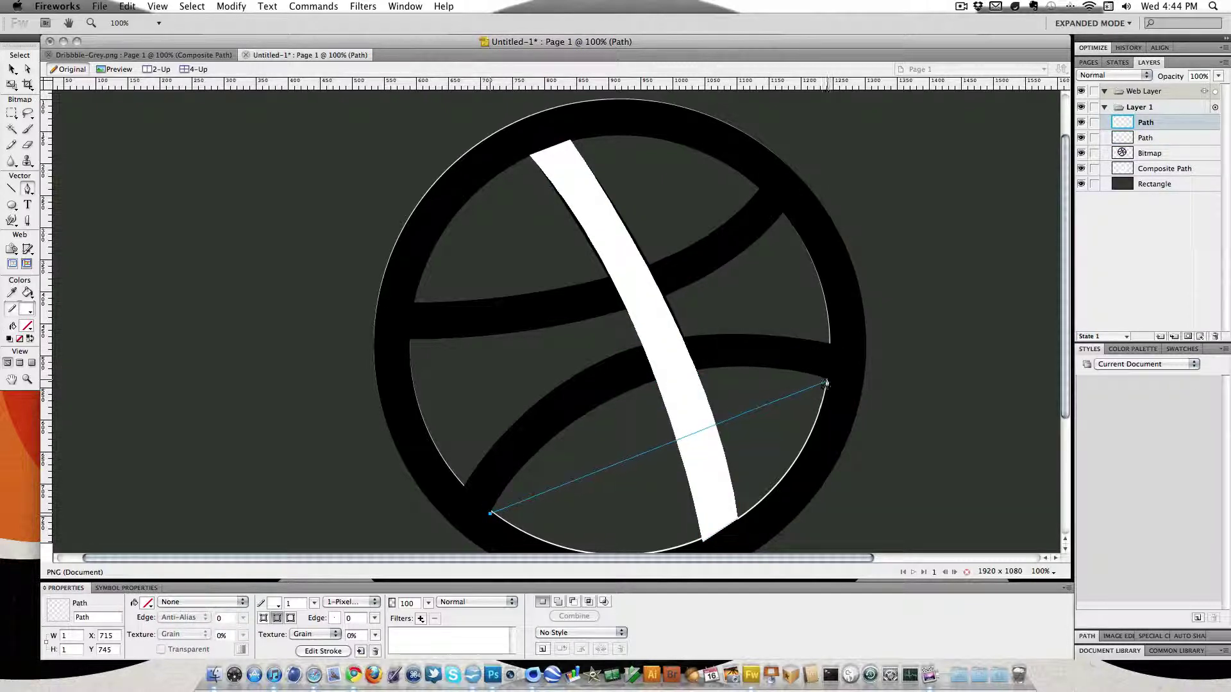
pyautogui.moveTo(827, 382); pyautogui.dragTo(985, 444)
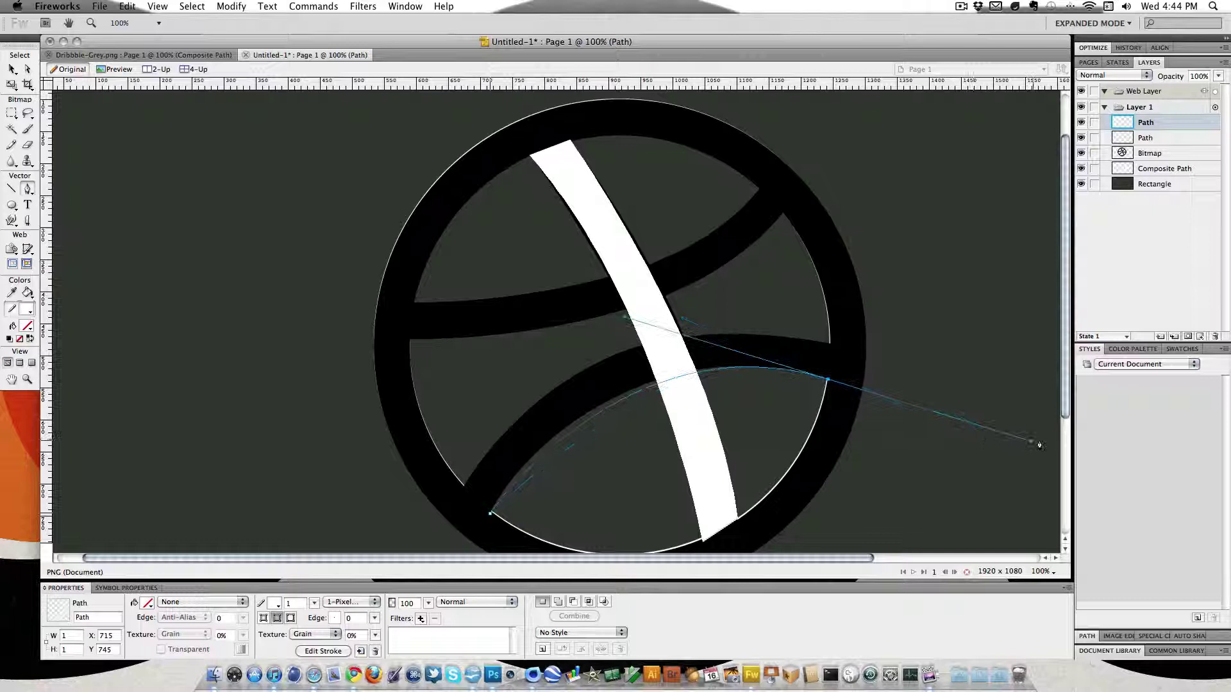
pyautogui.moveTo(1040, 445); pyautogui.dragTo(1046, 445)
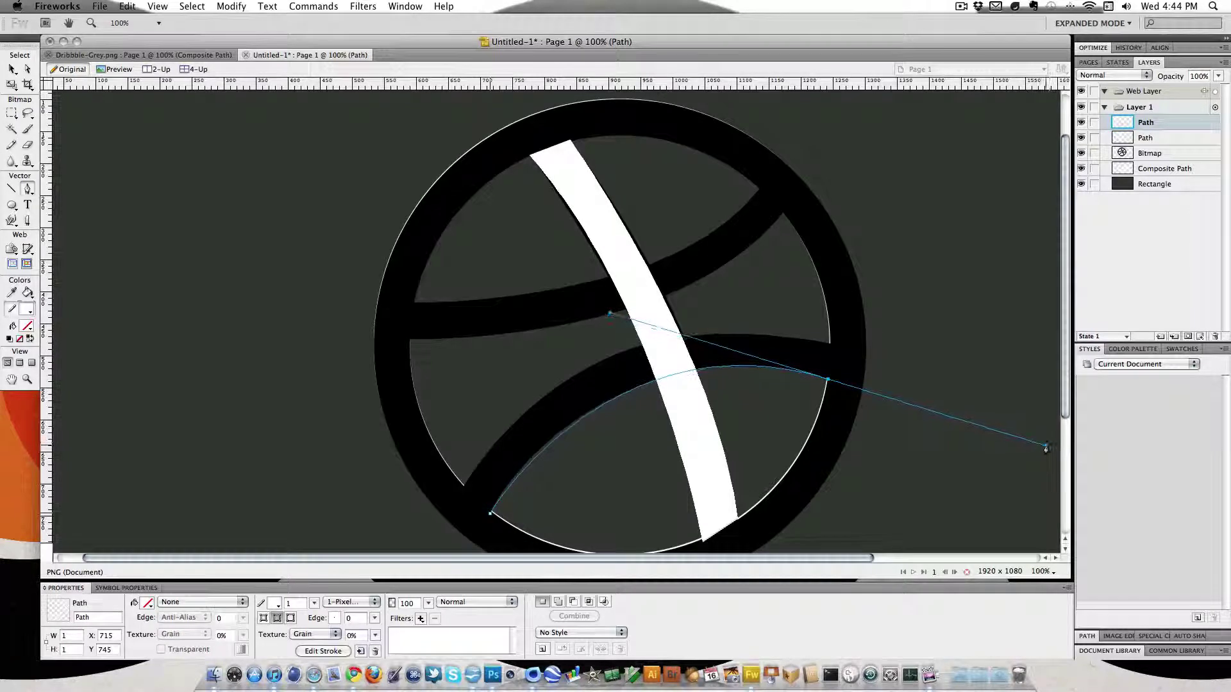
pyautogui.click(829, 381)
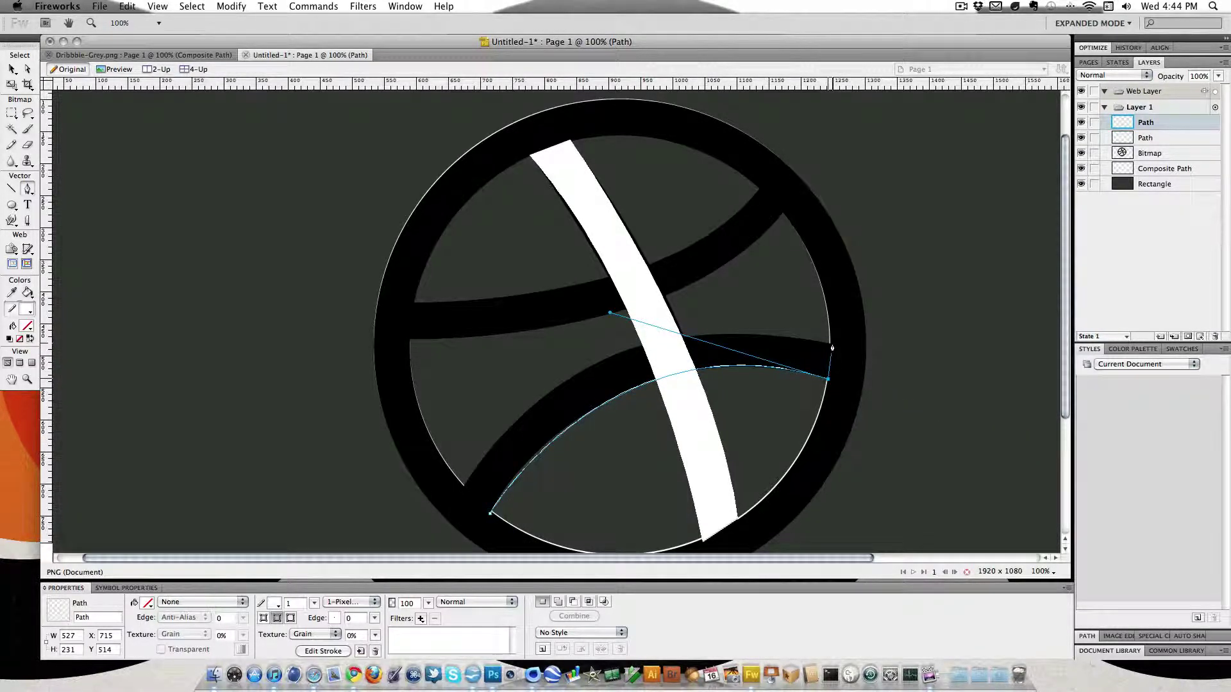
pyautogui.moveTo(832, 345); pyautogui.dragTo(323, 687)
pyautogui.press('super+z')
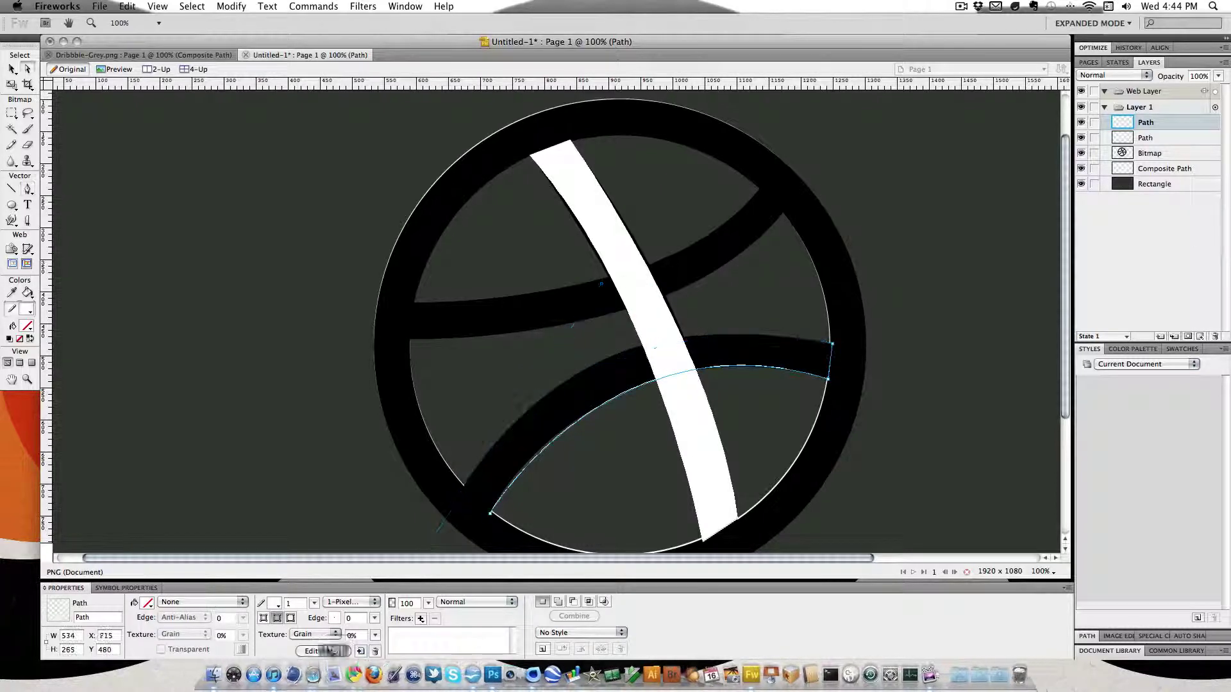
pyautogui.scroll(-1, 541, 341)
pyautogui.moveTo(541, 341); pyautogui.dragTo(346, 609)
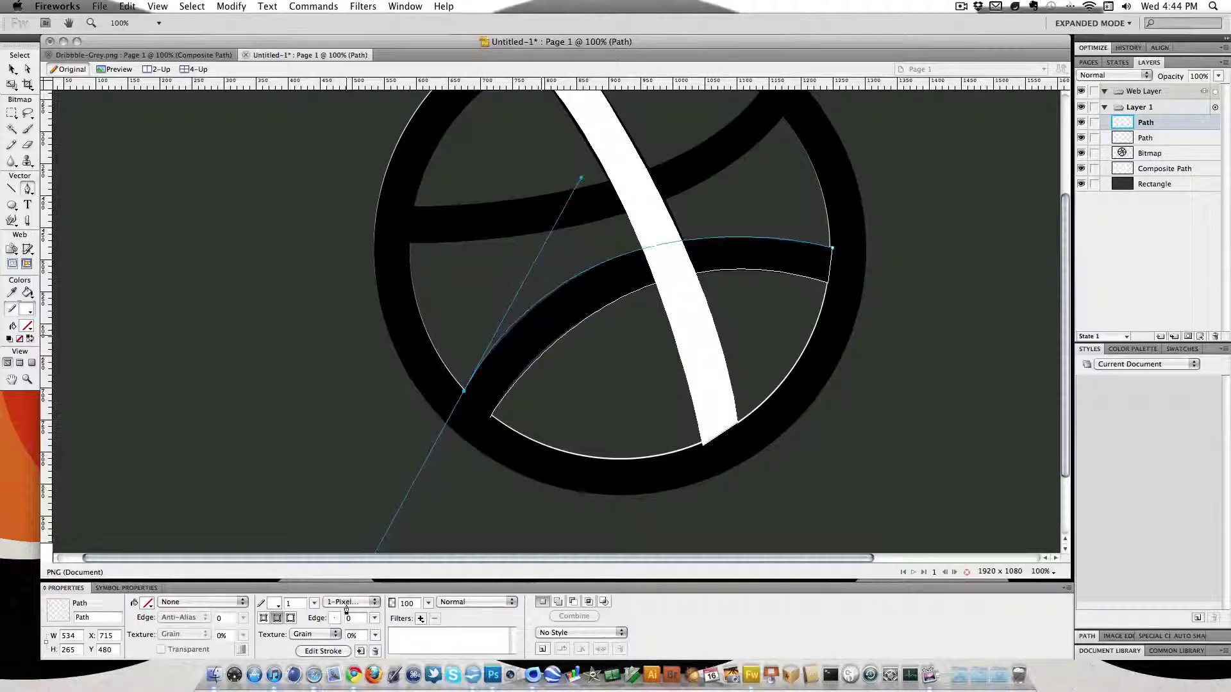
pyautogui.click(465, 394)
pyautogui.click(490, 418)
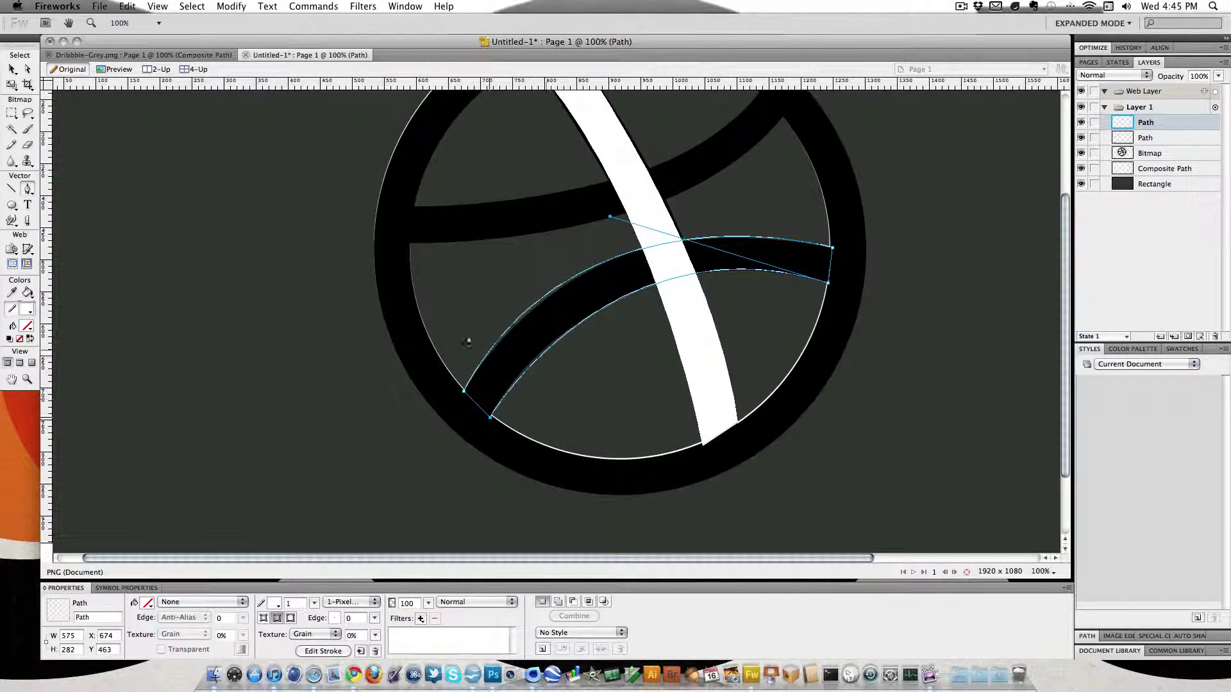
pyautogui.click(148, 608)
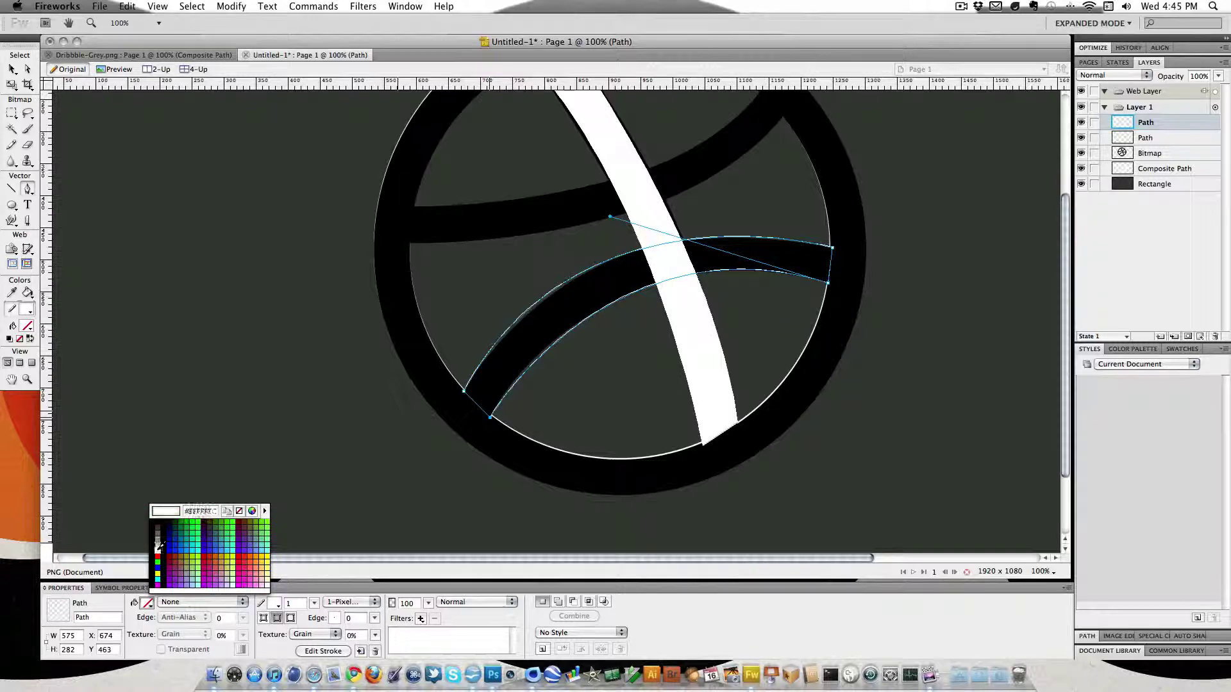
pyautogui.click(159, 555)
# Step: Trace the ball's upper curved band with the Pen tool as a closed path about 584 by 236 px and fill it white
pyautogui.scroll(3, 469, 394)
pyautogui.scroll(2, 469, 394)
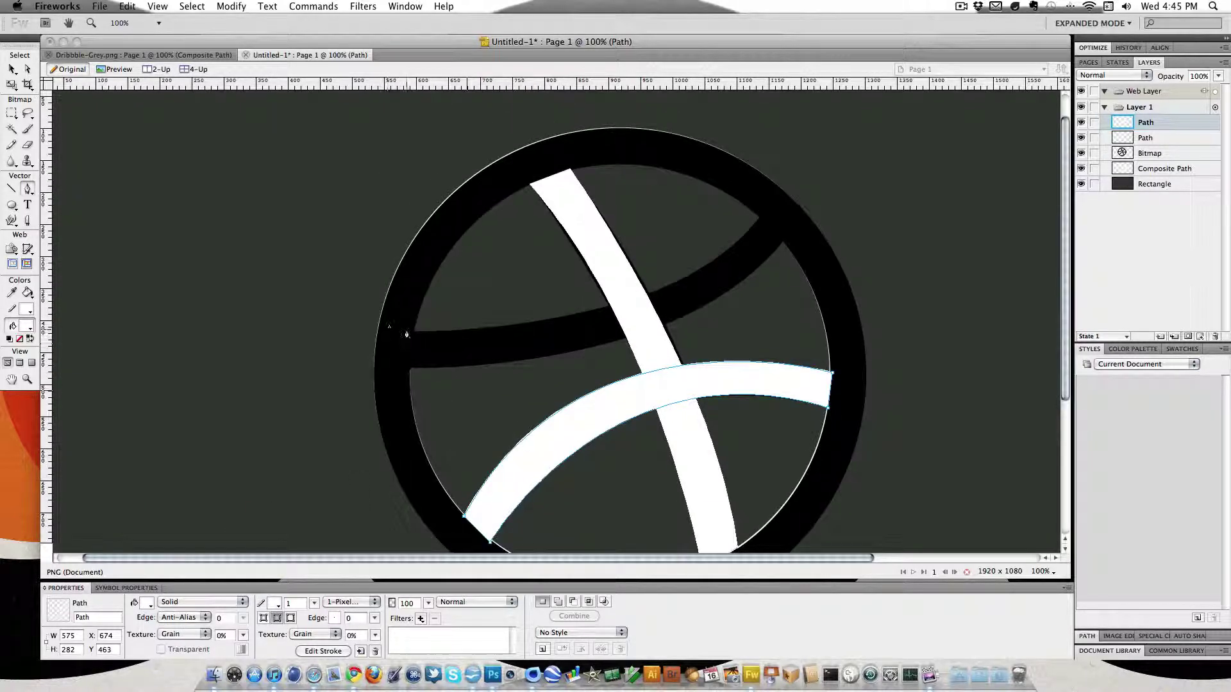
pyautogui.click(410, 333)
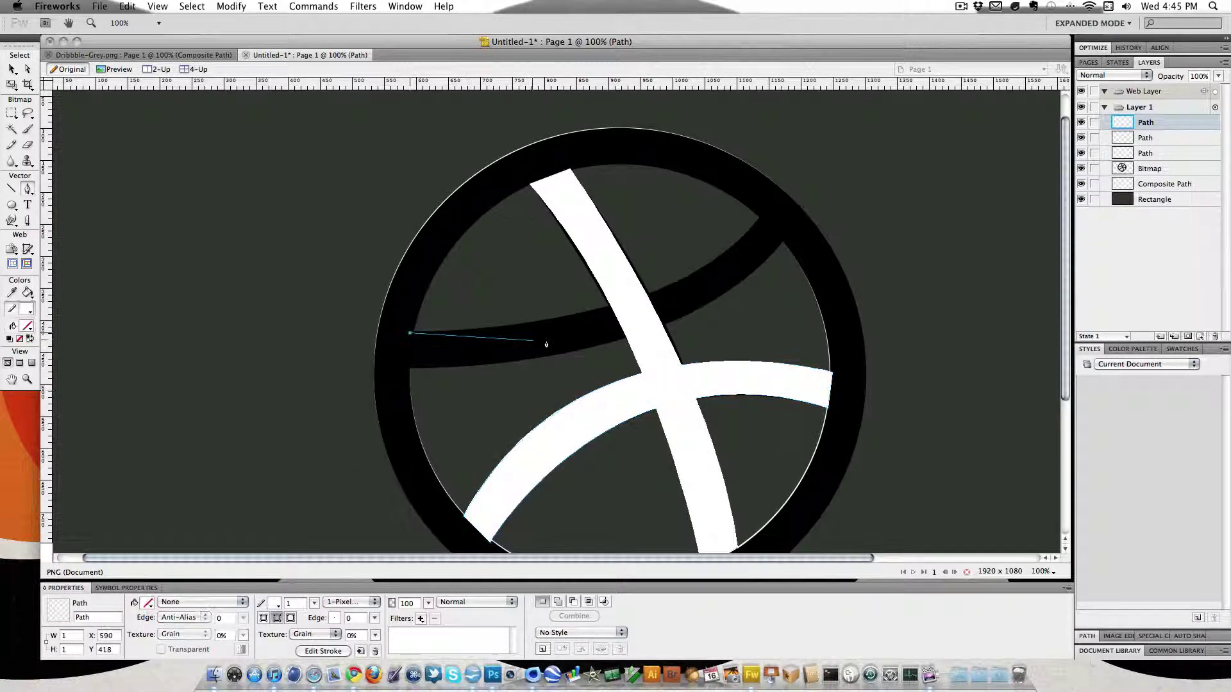
pyautogui.moveTo(761, 218); pyautogui.dragTo(844, 98)
pyautogui.click(762, 218)
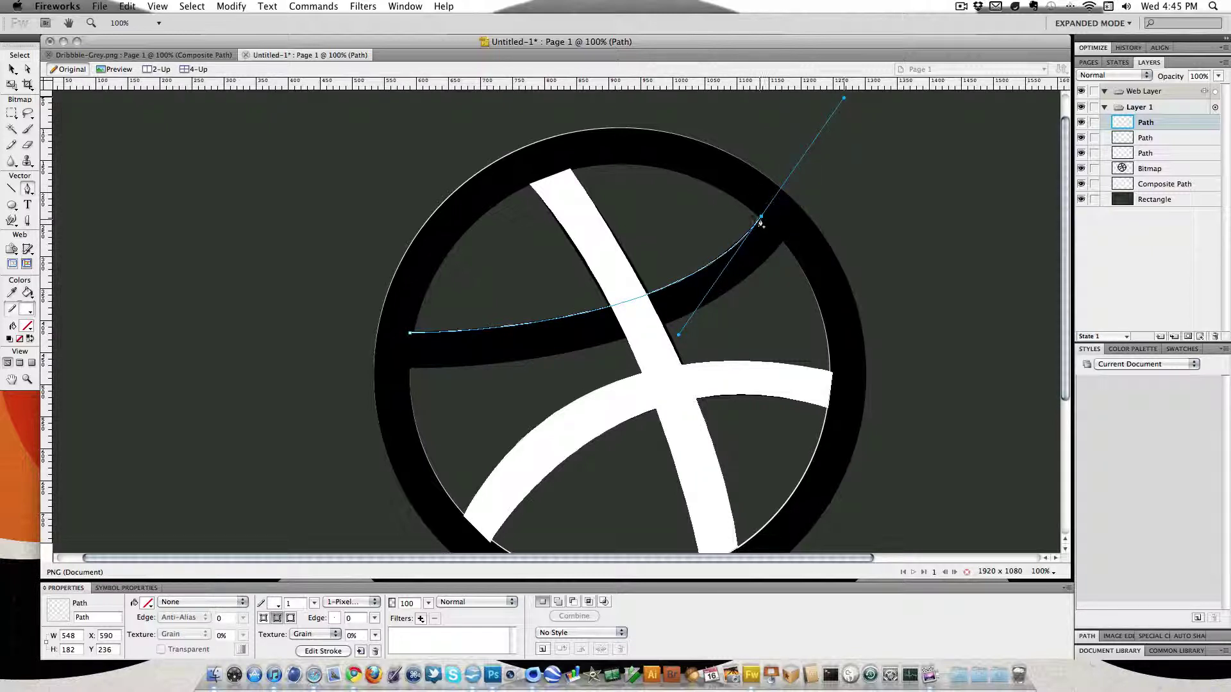
pyautogui.click(762, 218)
pyautogui.click(785, 239)
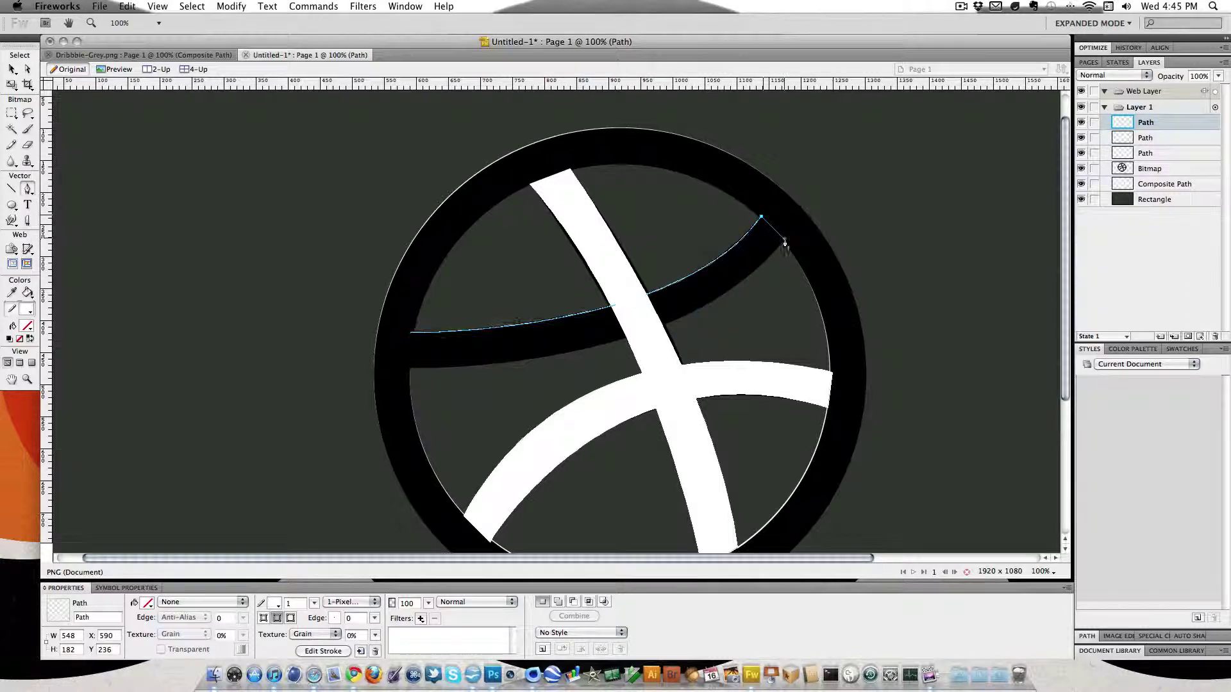
pyautogui.moveTo(410, 371); pyautogui.dragTo(90, 377)
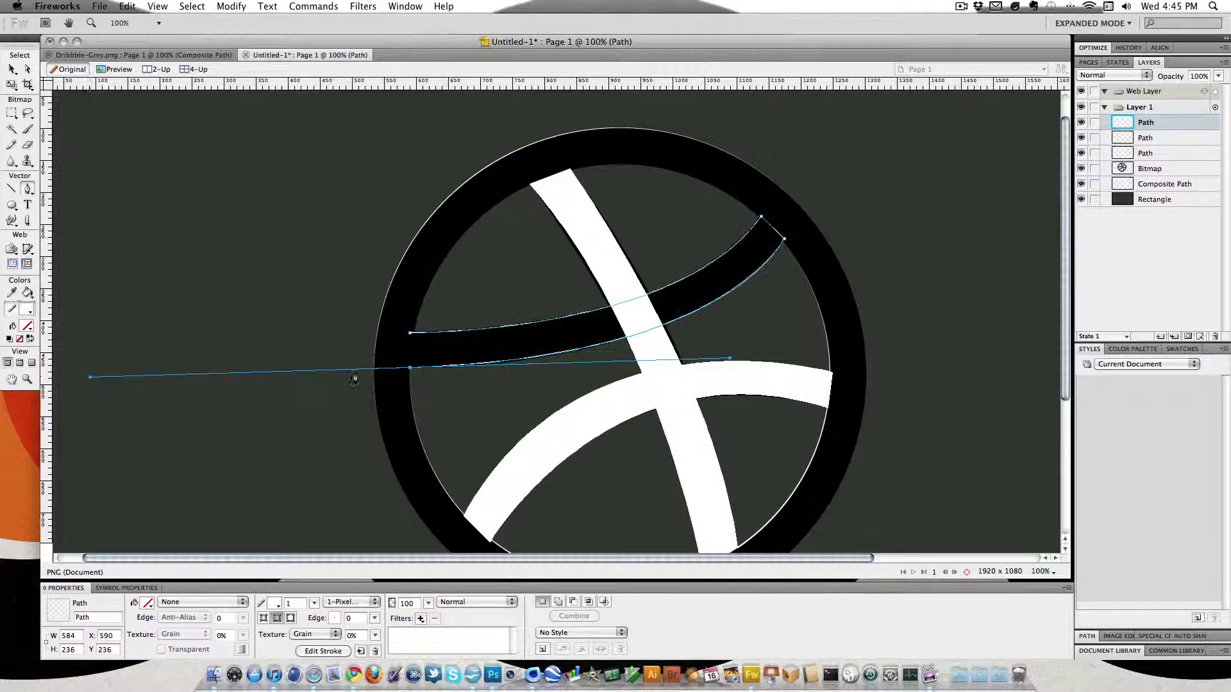
pyautogui.click(410, 368)
pyautogui.click(409, 334)
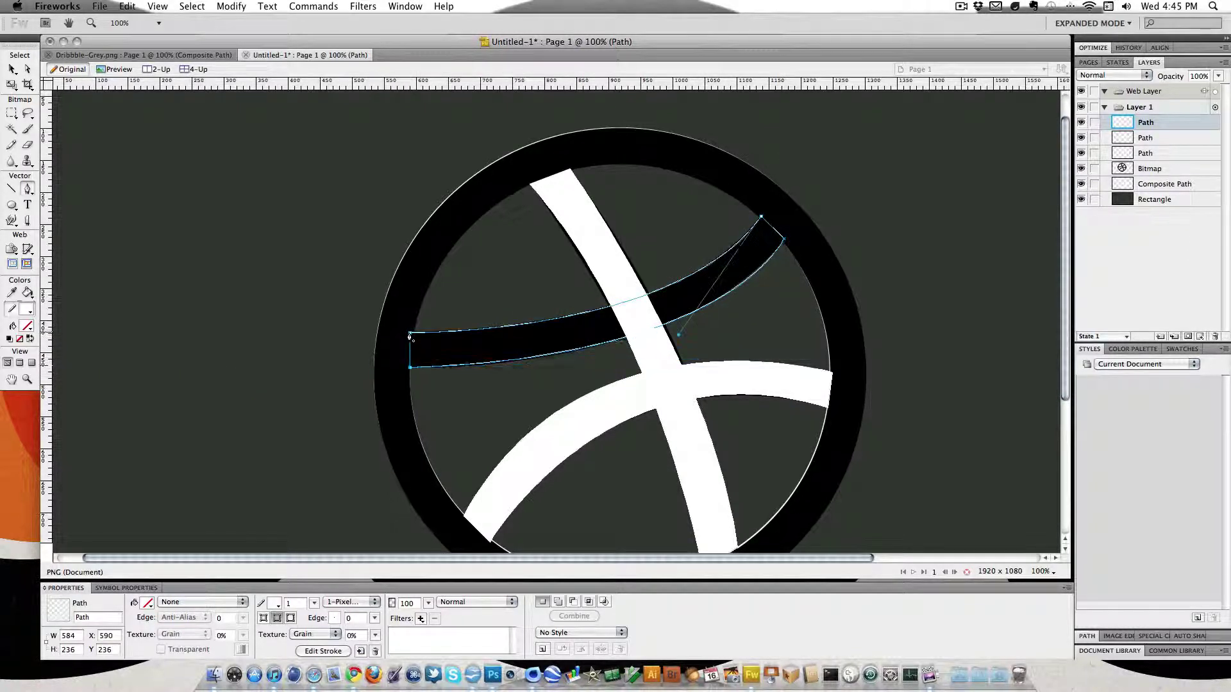
pyautogui.click(147, 604)
pyautogui.click(159, 548)
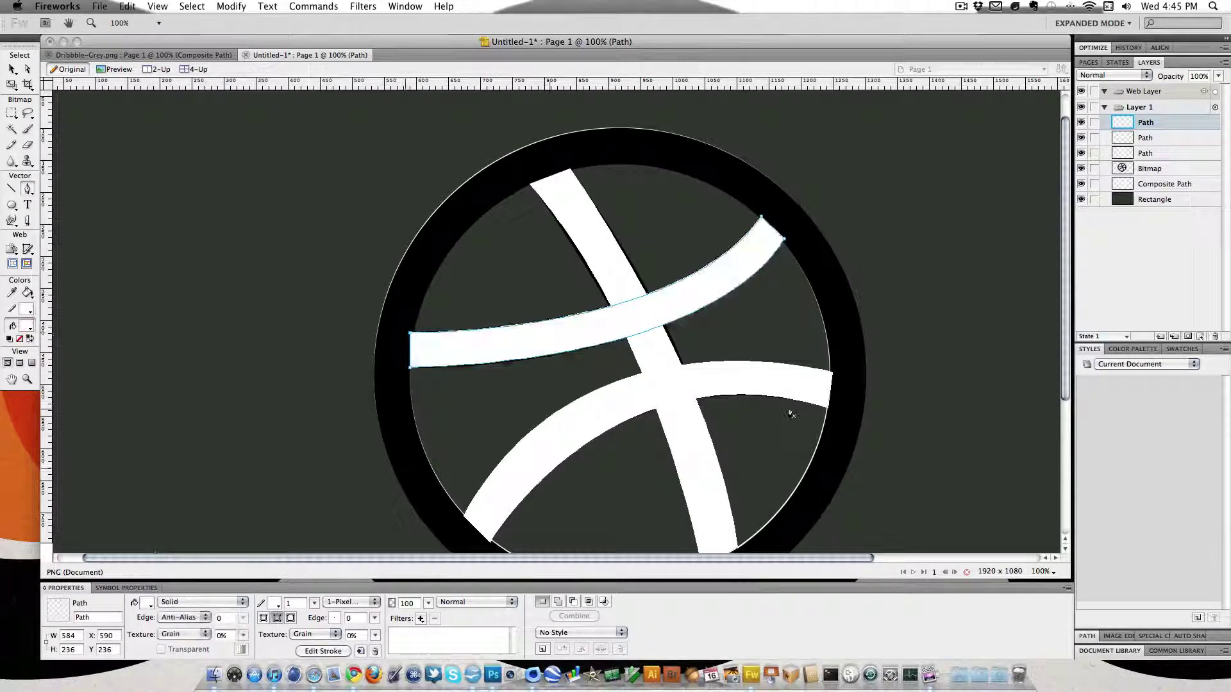
# Step: Deselect the band, hide the reference bitmap to check the traced shapes, and delete the bitmap
pyautogui.press('super+d')
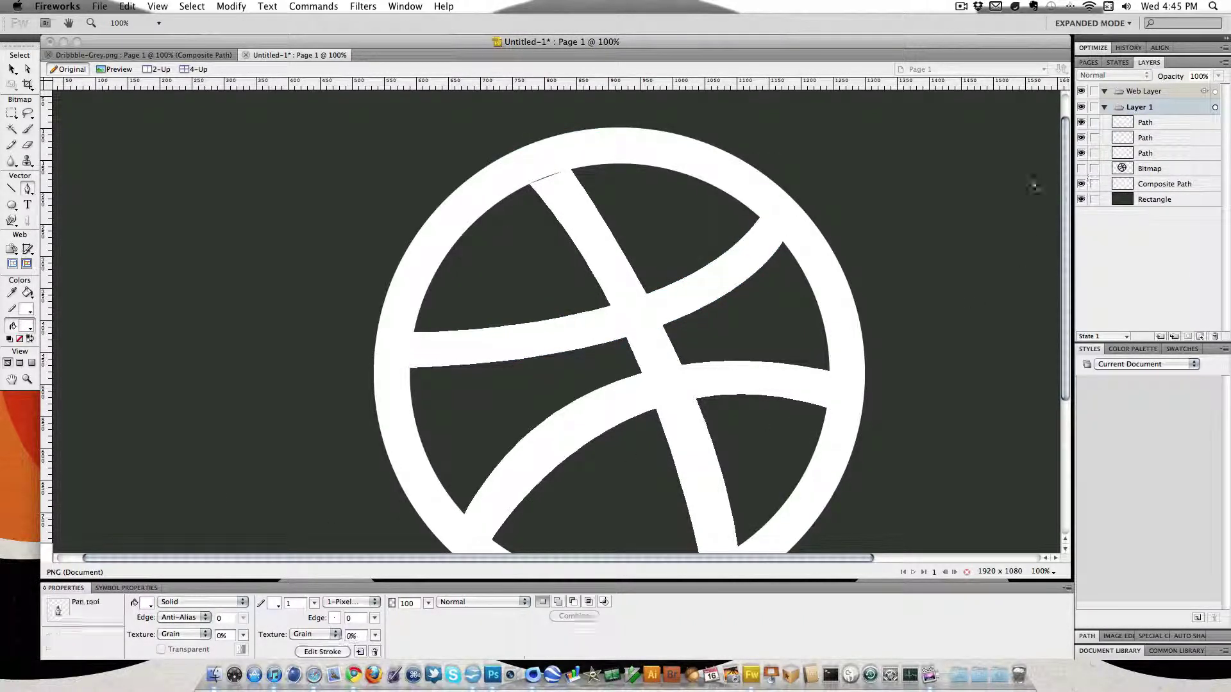
pyautogui.scroll(-3, 966, 258)
pyautogui.hscroll(5, 966, 259)
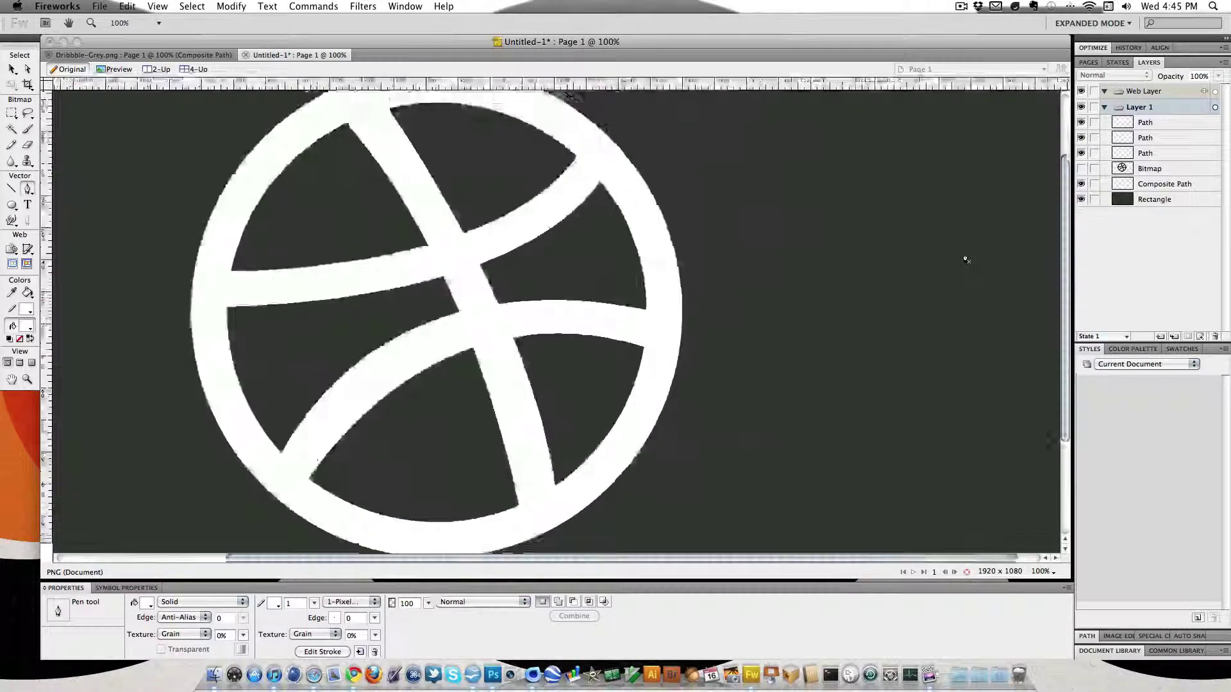
pyautogui.hscroll(-1, 964, 260)
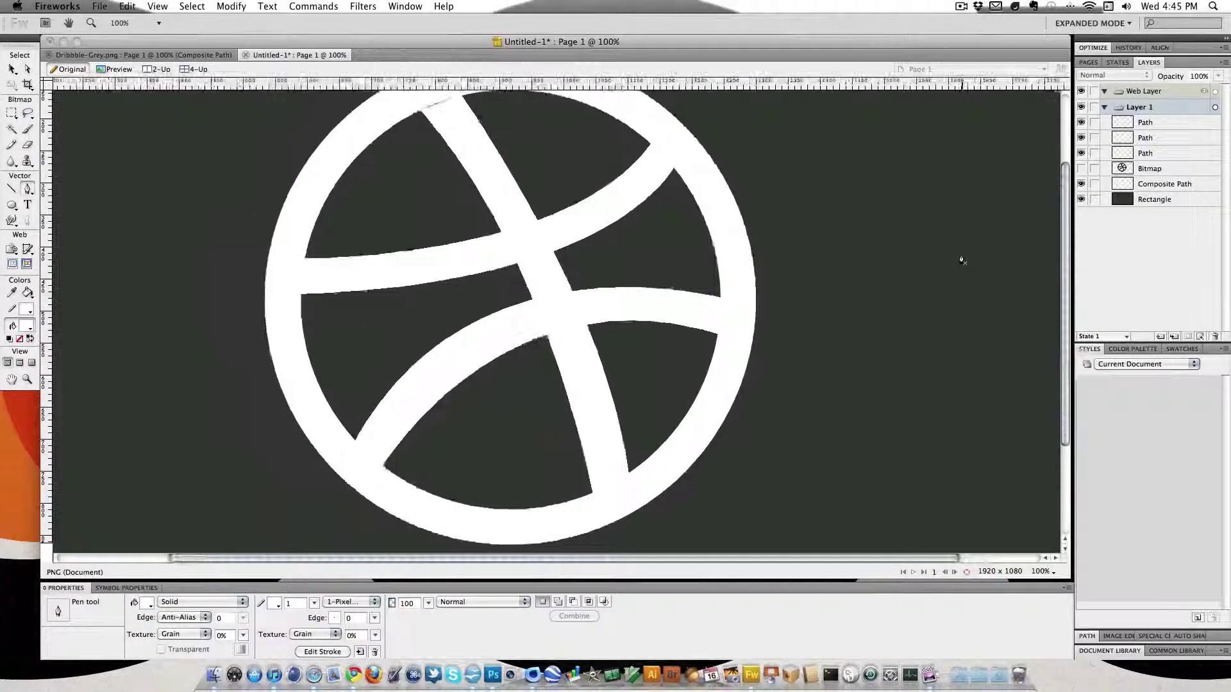
pyautogui.click(1161, 168)
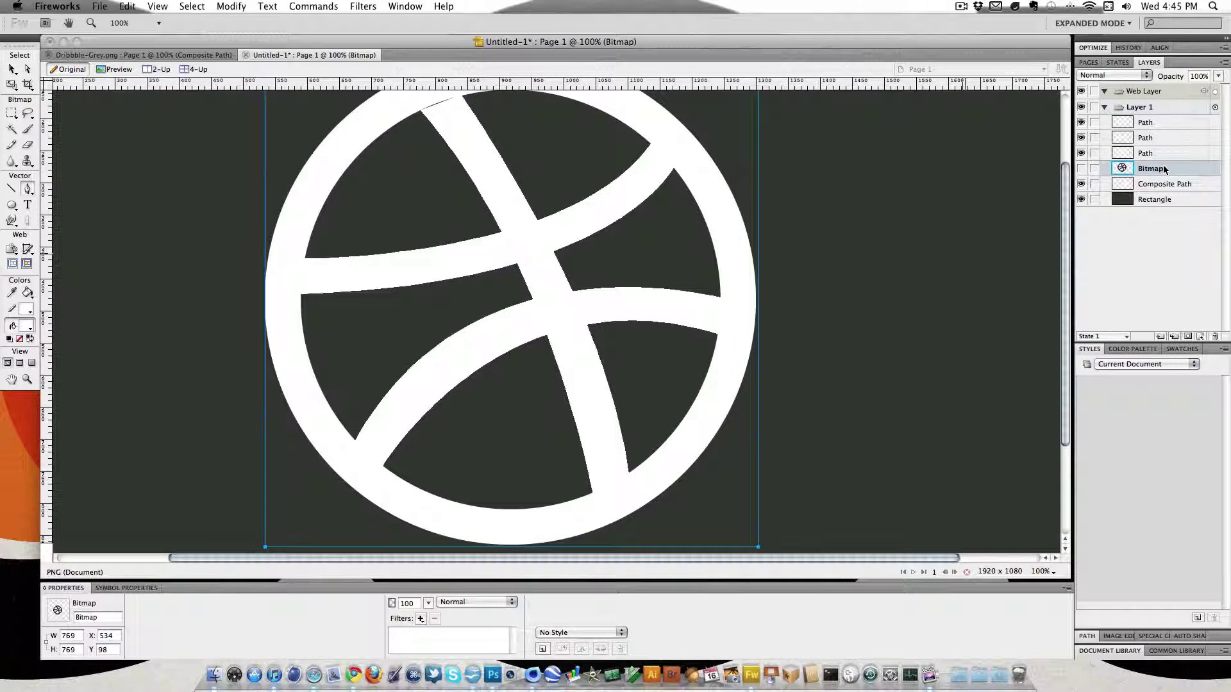
pyautogui.press('Delete')
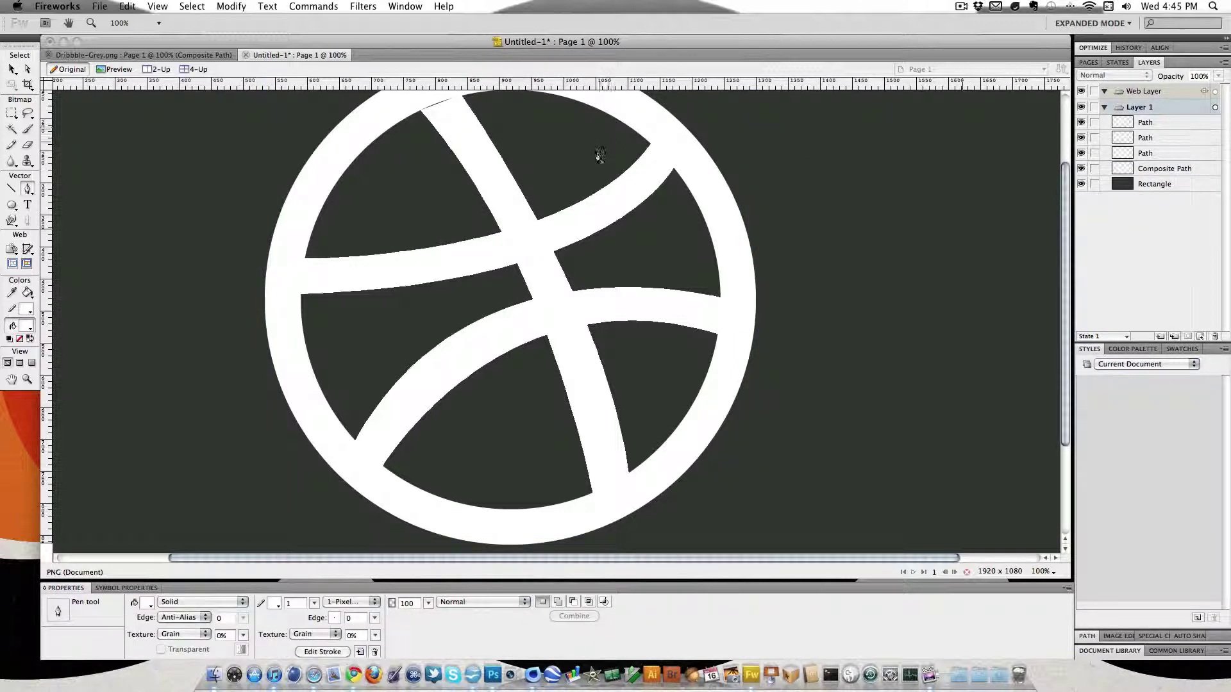
# Step: Move the diagonal band's two upper corner points outward into the ring, enlarging the band to about 327 by 630 px
pyautogui.scroll(5, 599, 176)
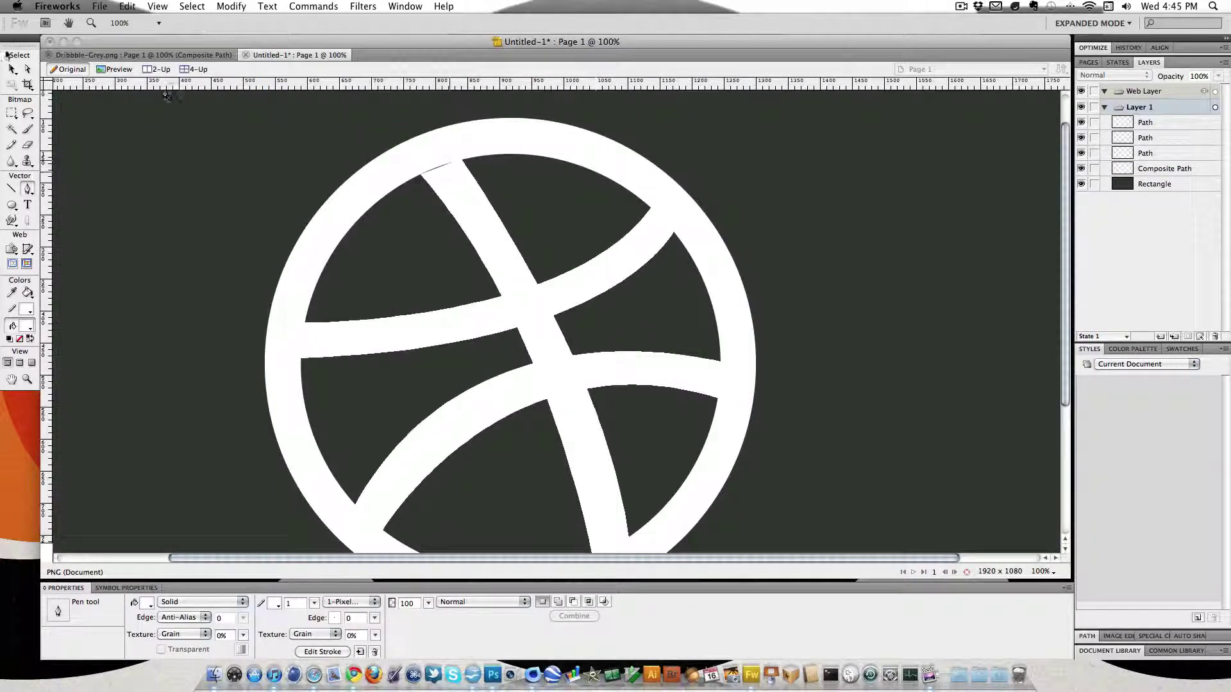
pyautogui.click(29, 70)
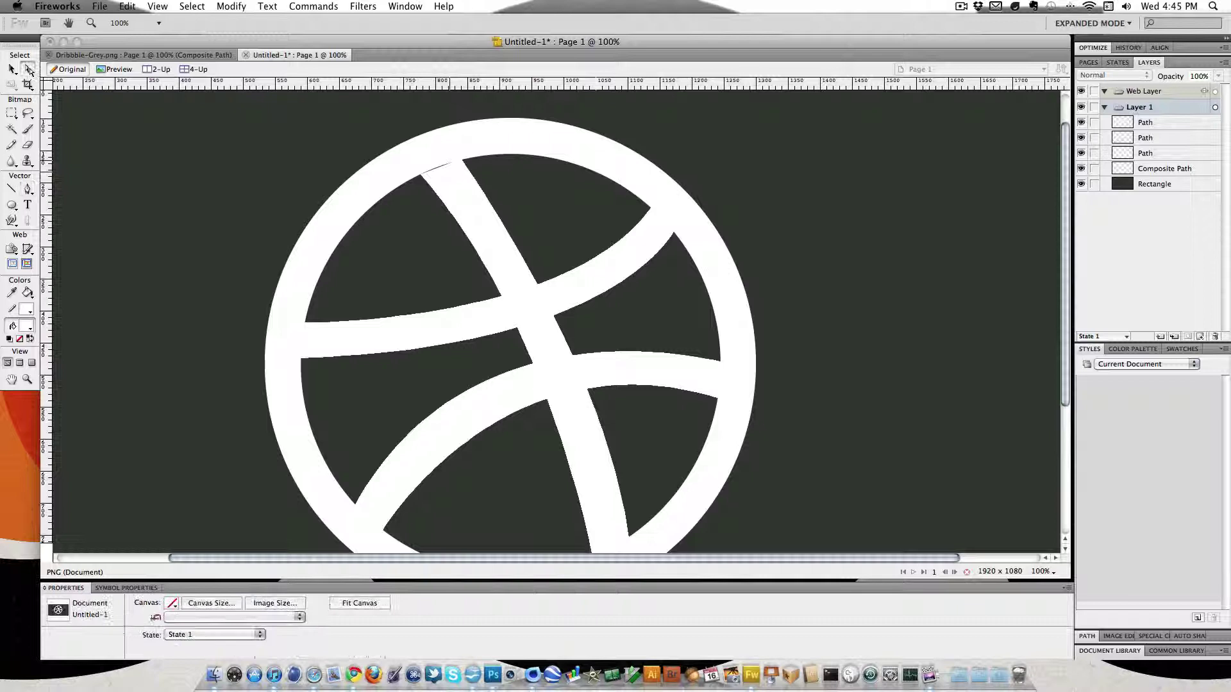
pyautogui.click(421, 178)
pyautogui.moveTo(420, 175); pyautogui.dragTo(459, 157)
pyautogui.click(460, 159)
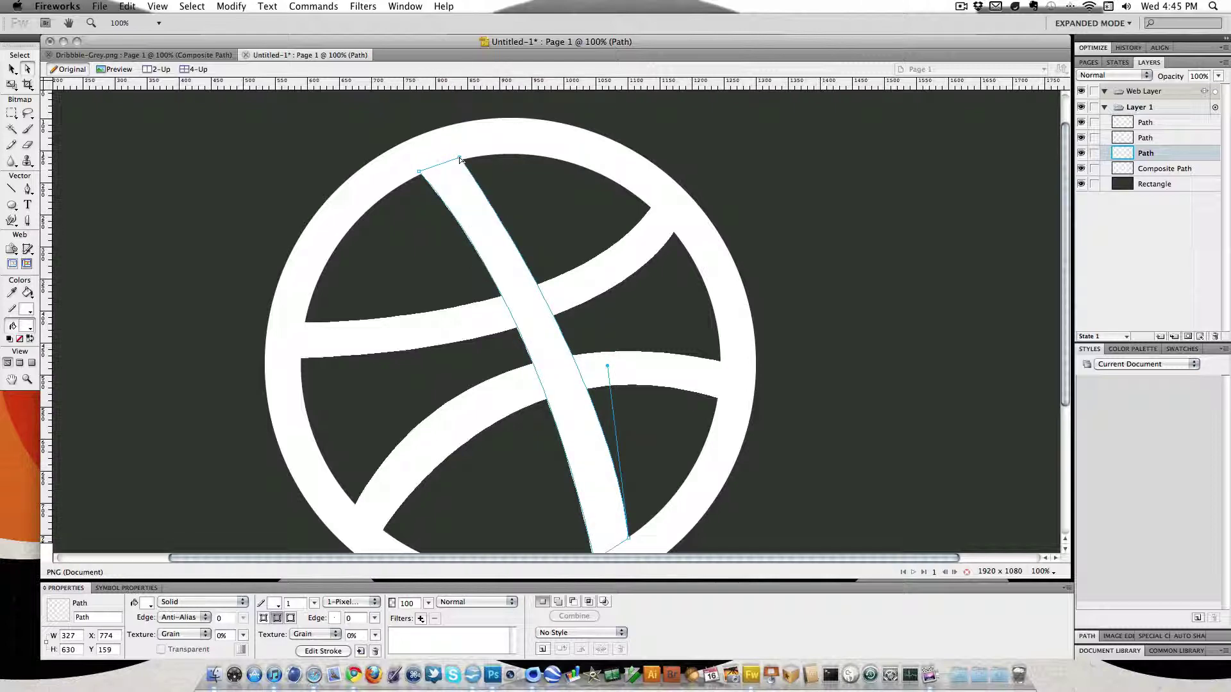
# Step: Adjust the curve handles of the diagonal band's two long edges to smooth its bend and even out its width
pyautogui.scroll(-2, 583, 312)
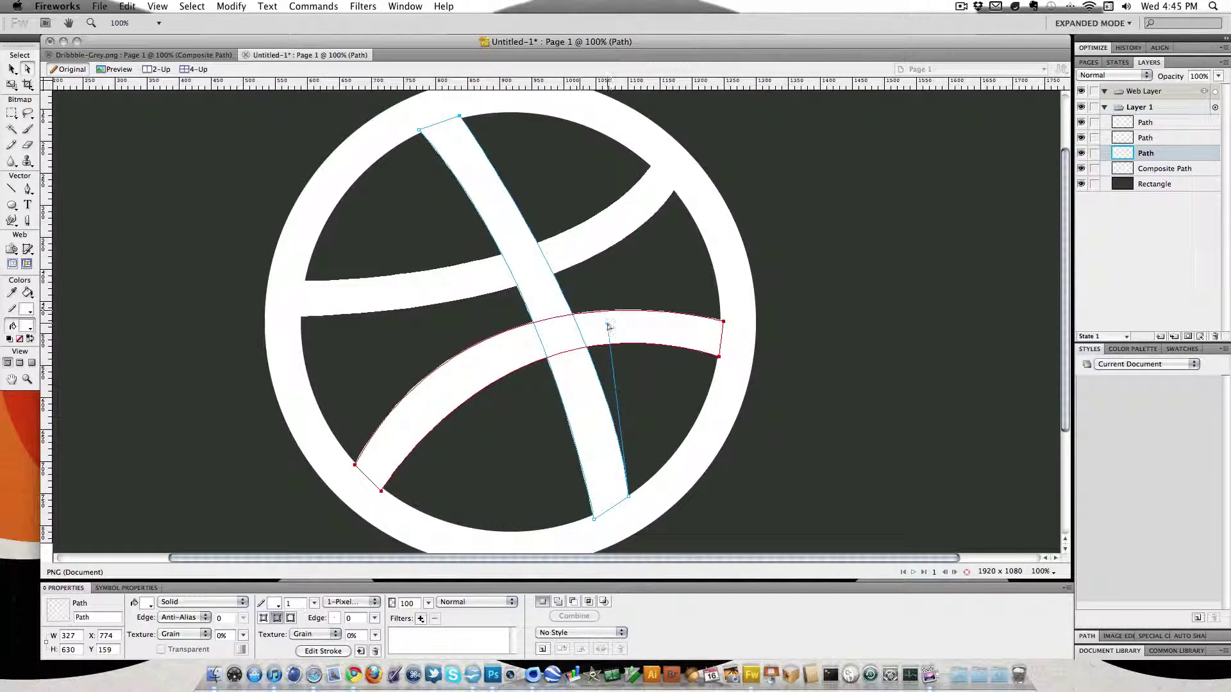
pyautogui.moveTo(608, 324); pyautogui.dragTo(595, 294)
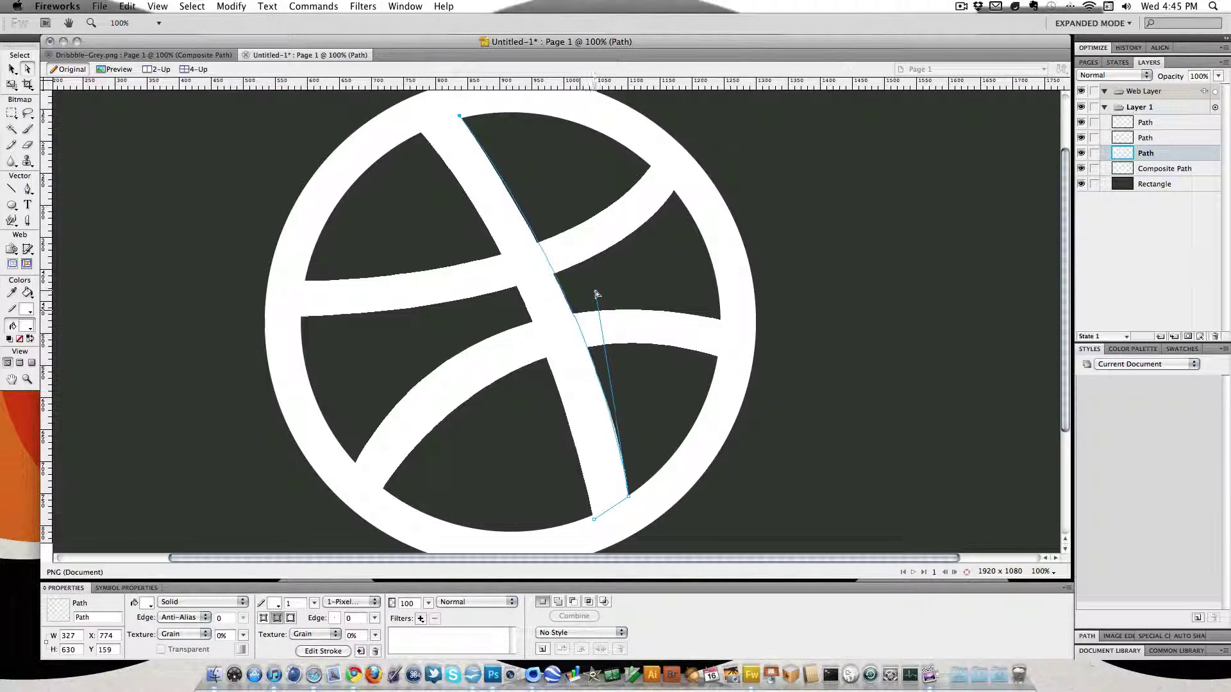
pyautogui.click(418, 132)
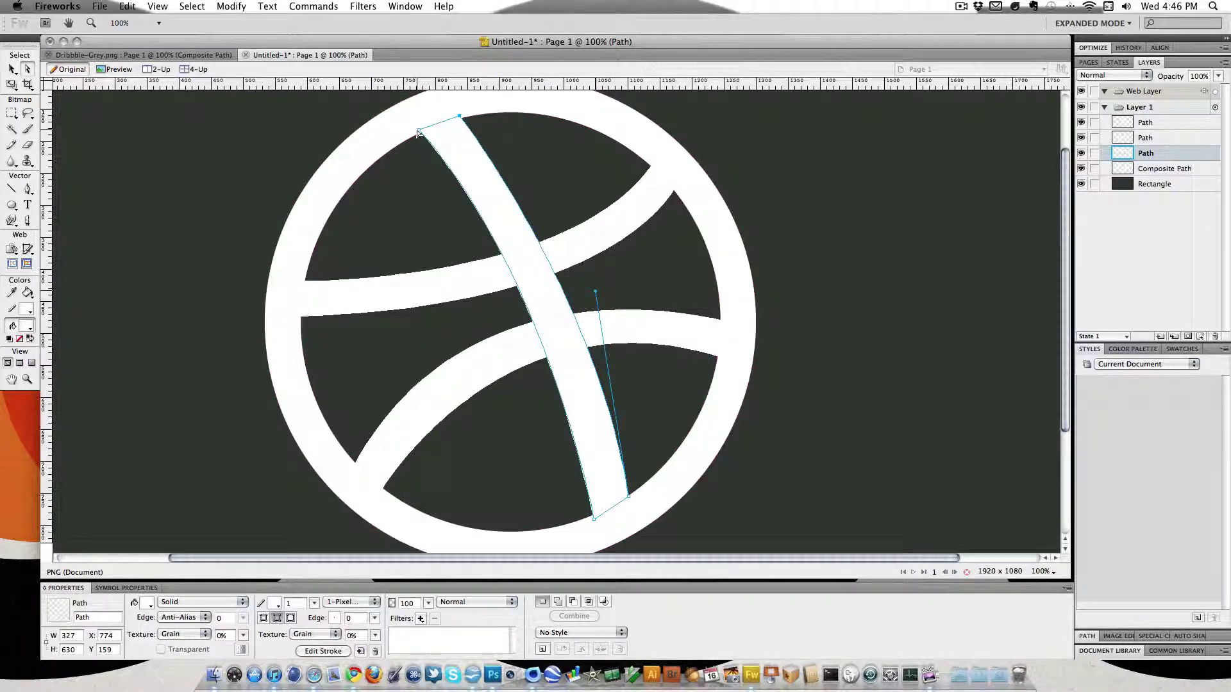
pyautogui.moveTo(417, 132); pyautogui.dragTo(552, 277)
# Step: Adjust the curve handle at the lower band's left end to refine the bend of its upper edge
pyautogui.click(424, 404)
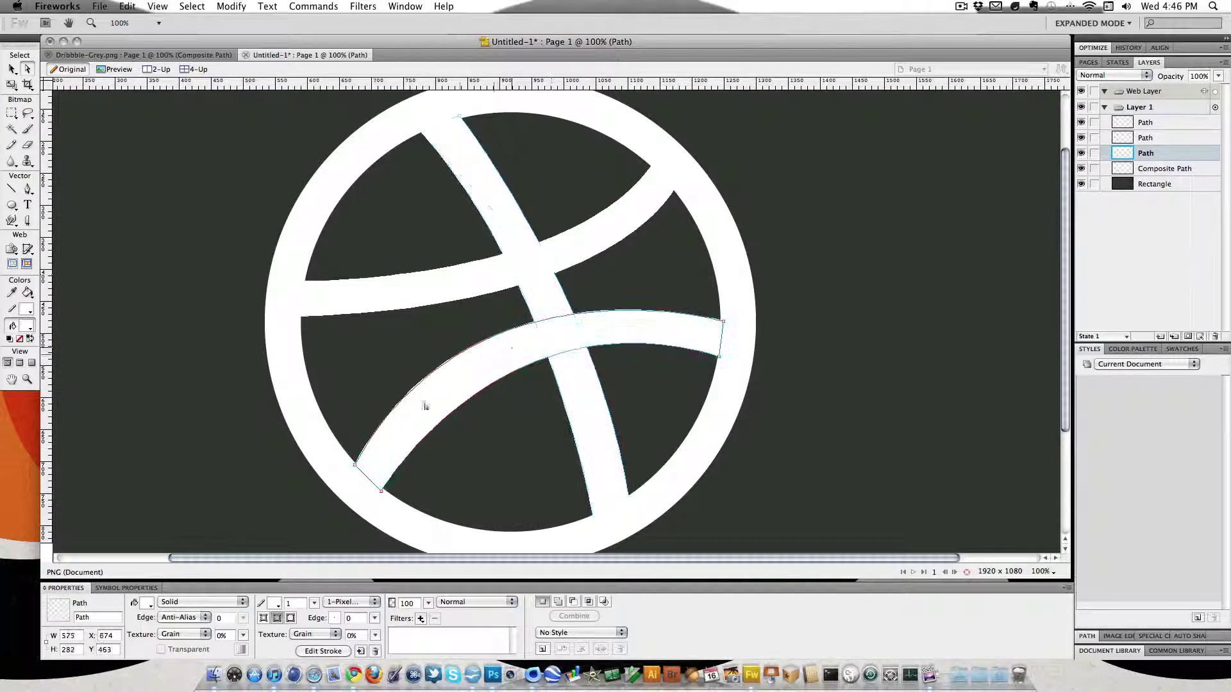
pyautogui.click(355, 463)
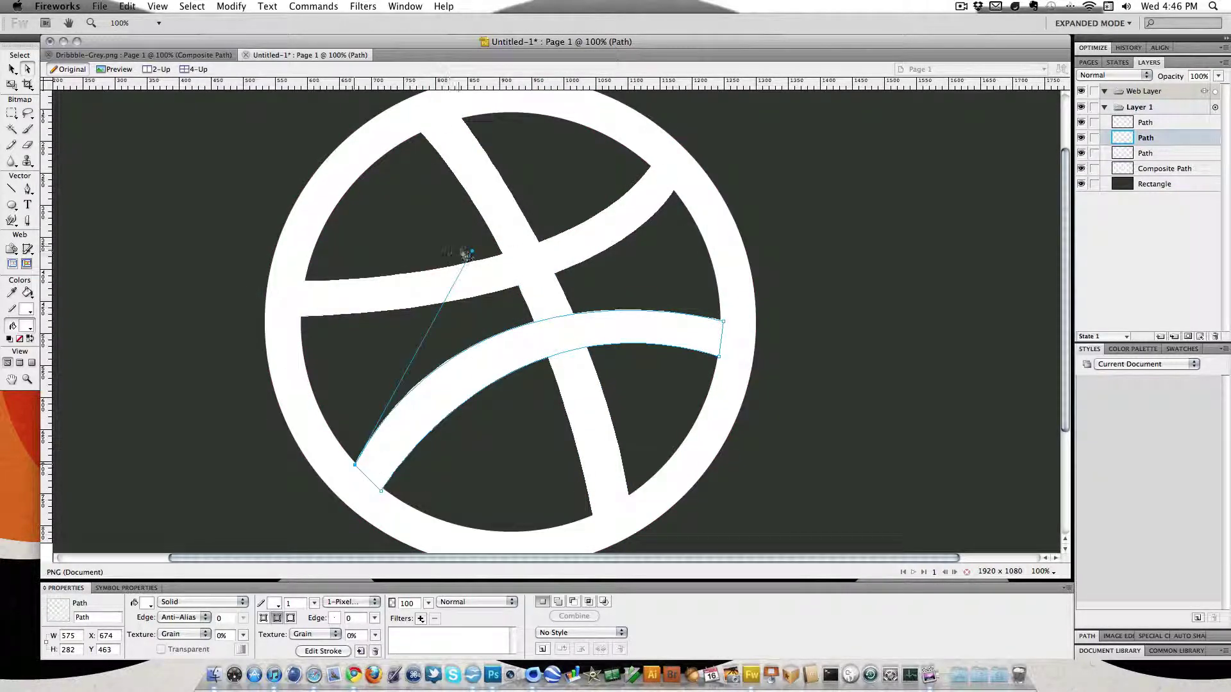
pyautogui.moveTo(469, 254); pyautogui.dragTo(488, 254)
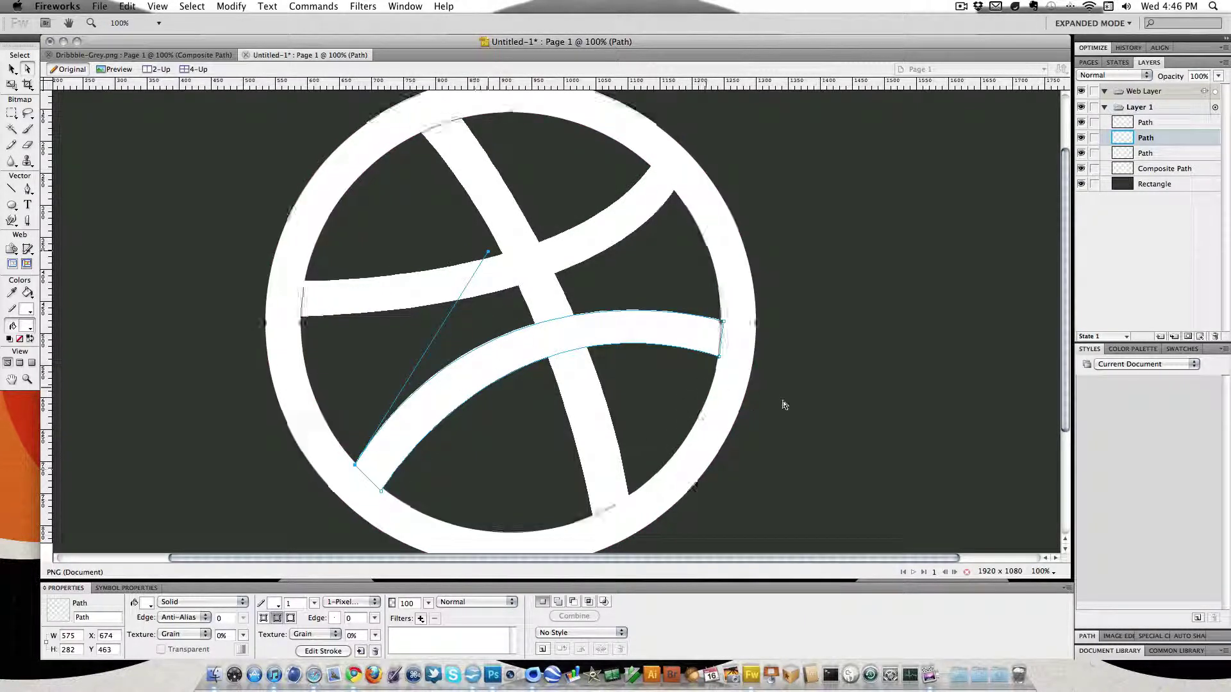
# Step: Adjust the curve handle on the upper band's lower edge to refine its bend, and deselect the band
pyautogui.click(598, 238)
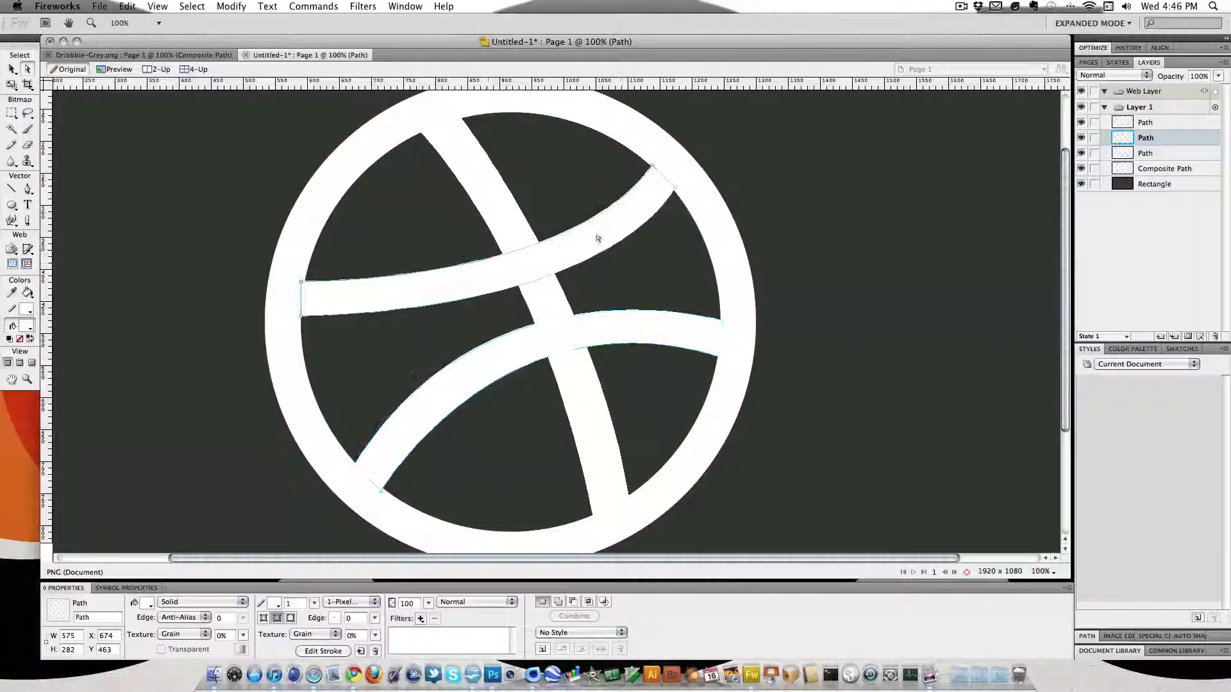
pyautogui.click(678, 190)
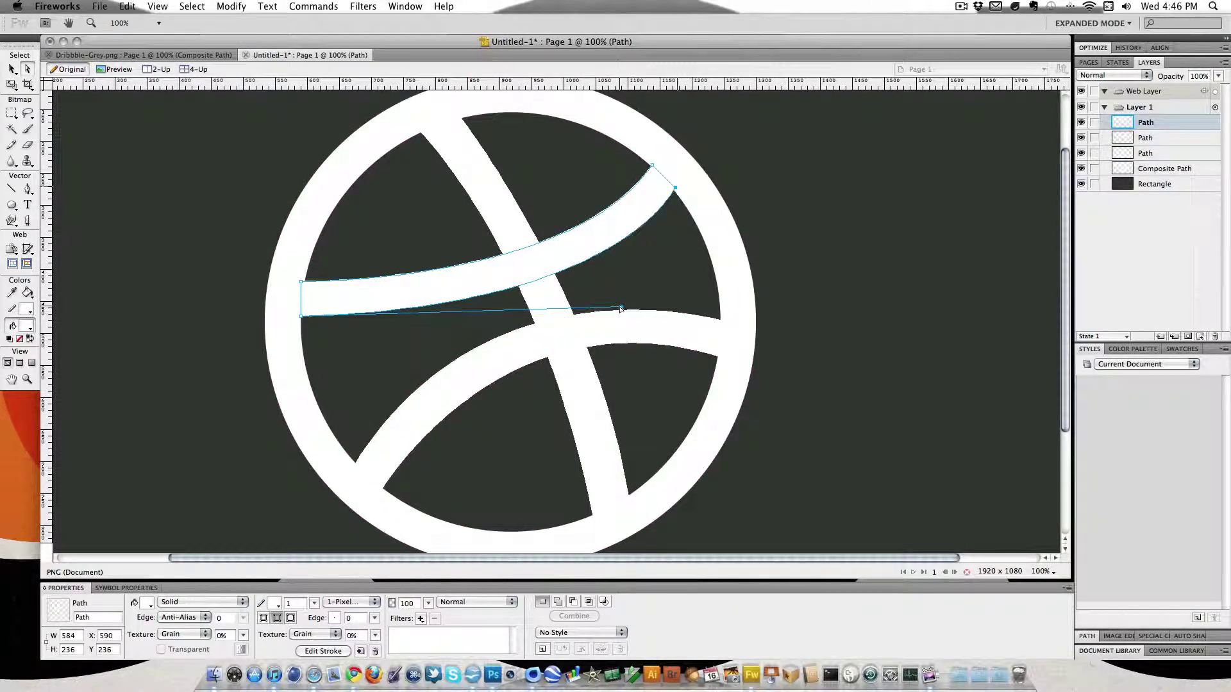
pyautogui.moveTo(620, 309); pyautogui.dragTo(611, 312)
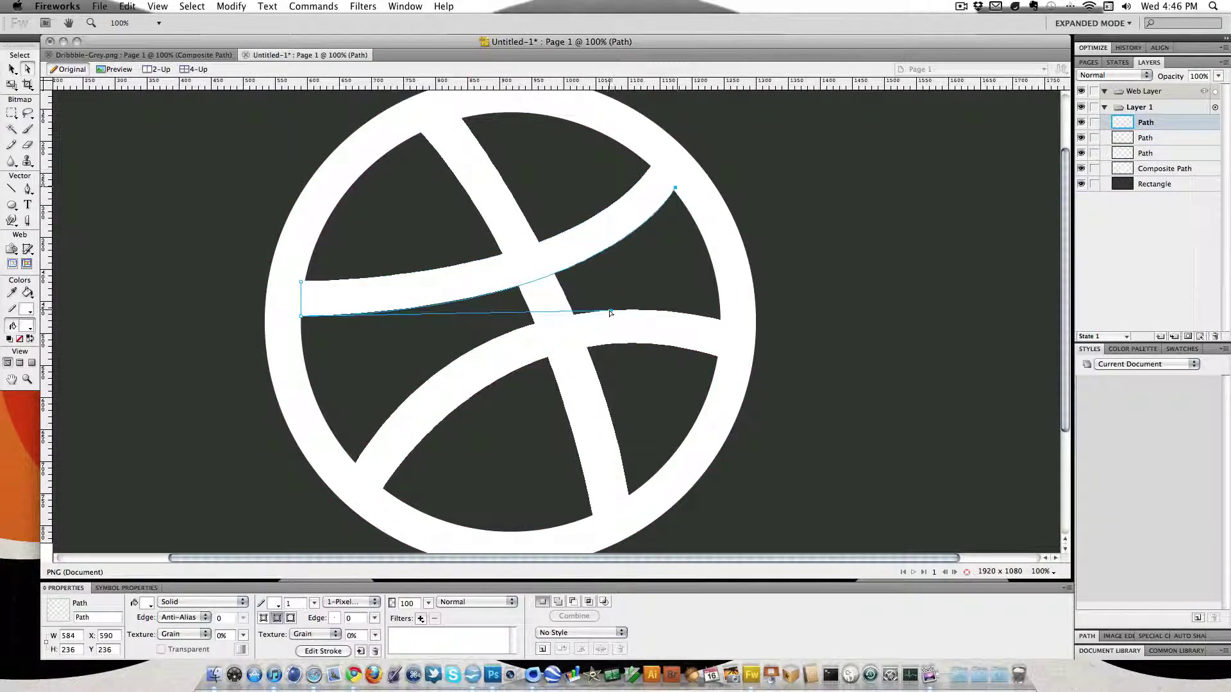
pyautogui.click(180, 297)
# Step: Select the ring together with all three white bands, leaving out the background rectangle, and group them into one object
pyautogui.scroll(-1, 183, 297)
pyautogui.scroll(1, 184, 295)
pyautogui.hscroll(1, 184, 295)
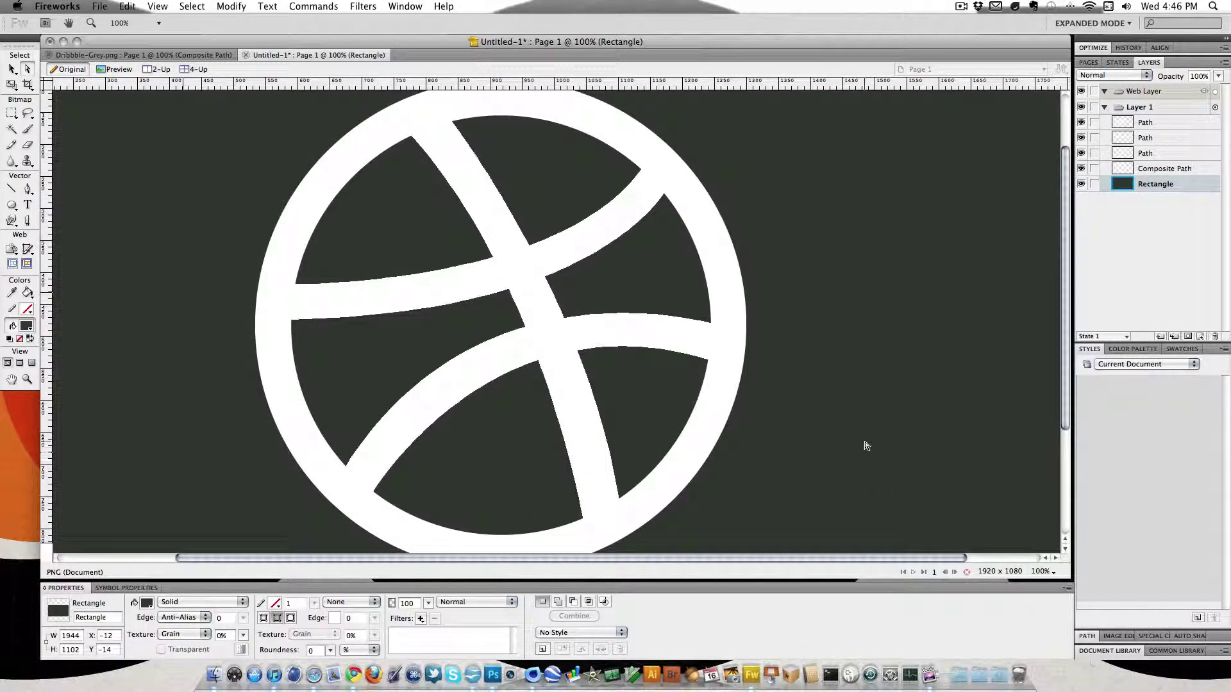
pyautogui.click(1161, 170)
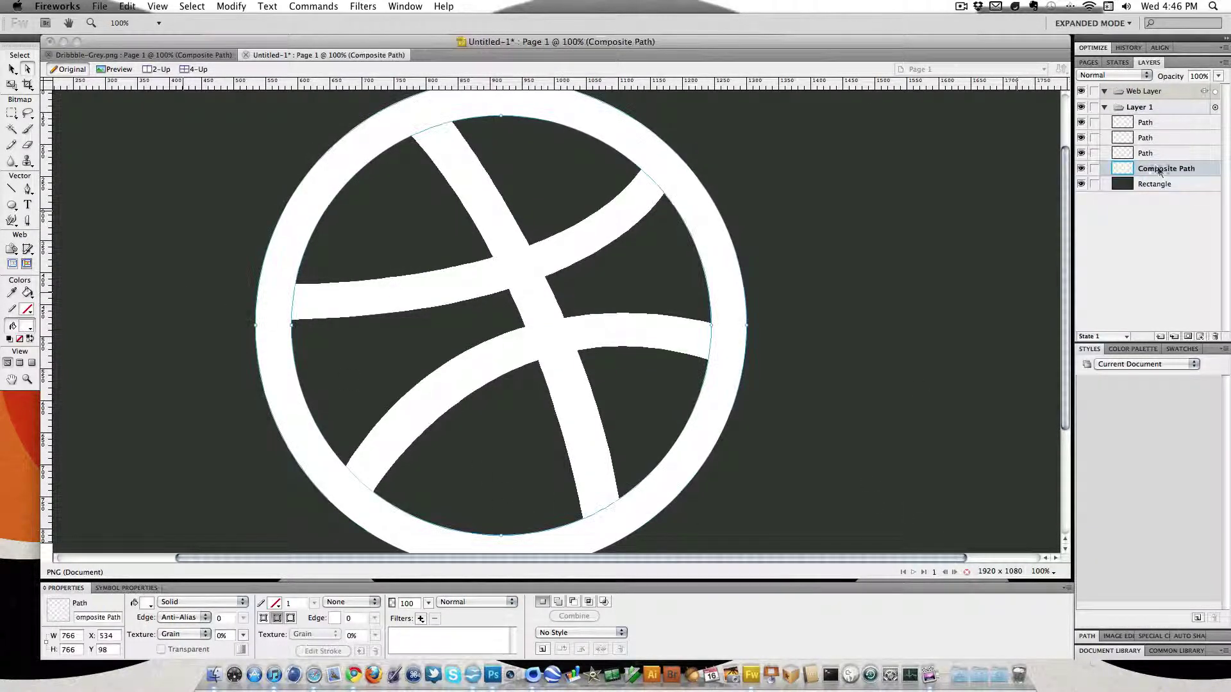
pyautogui.keyDown('shift'); pyautogui.click(1154, 127); pyautogui.keyUp('shift')
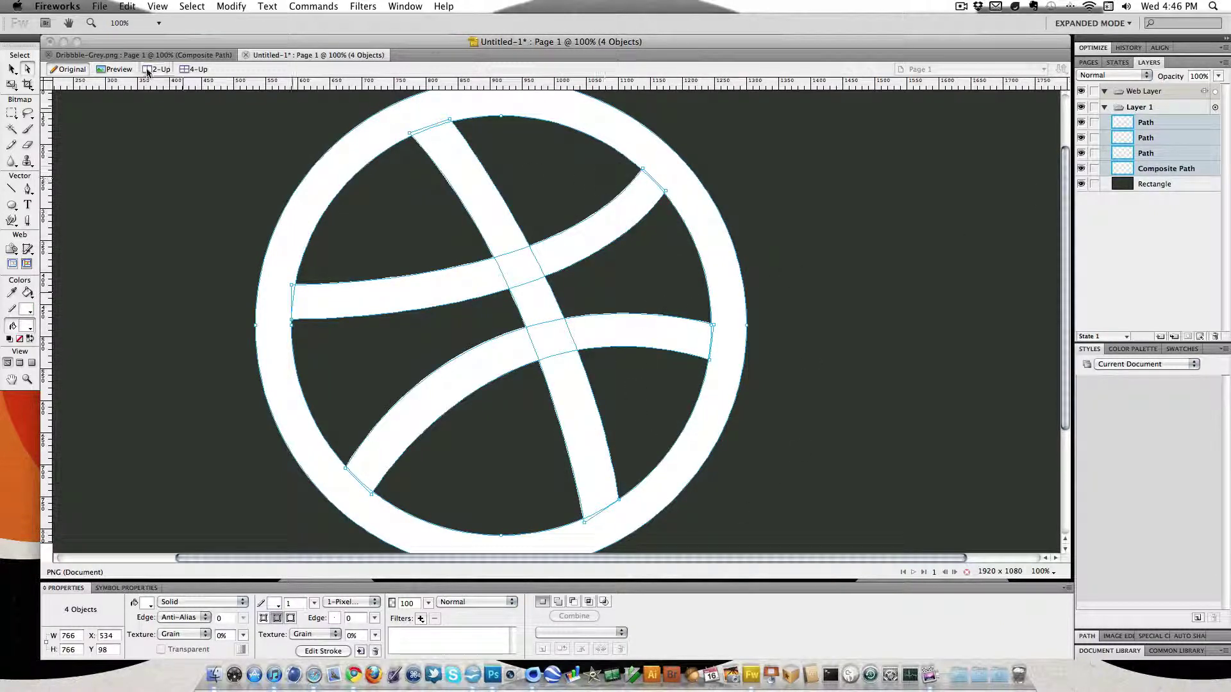
pyautogui.click(228, 6)
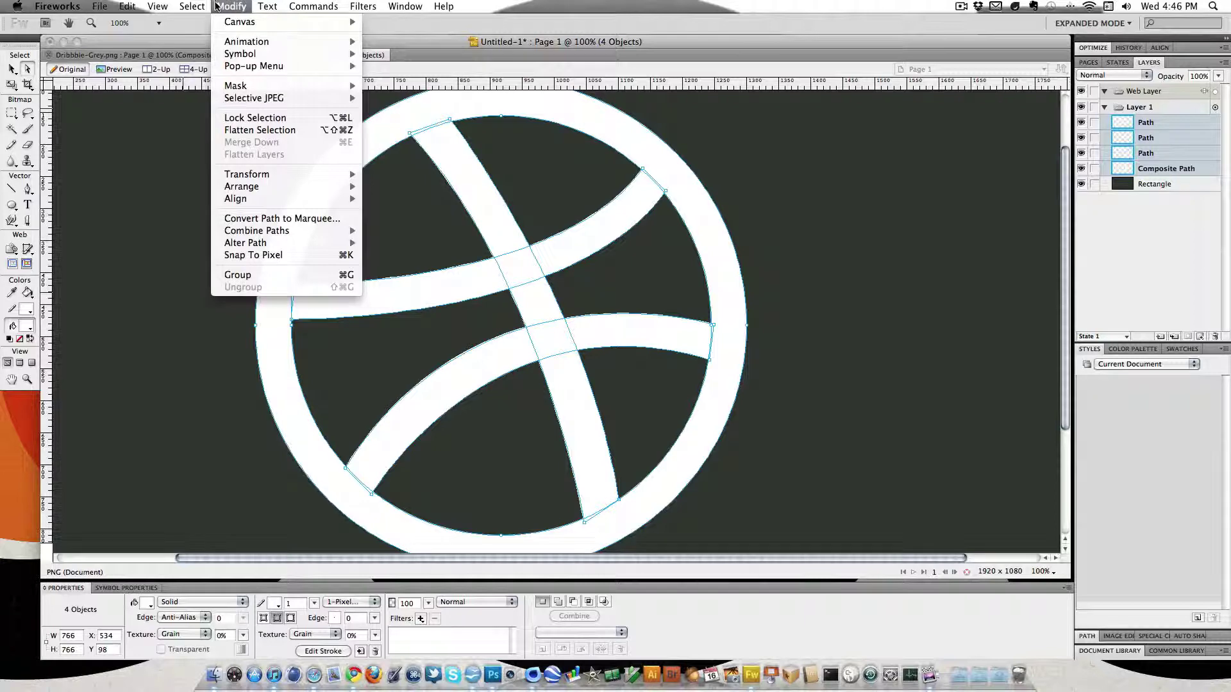
pyautogui.moveTo(95, 7)
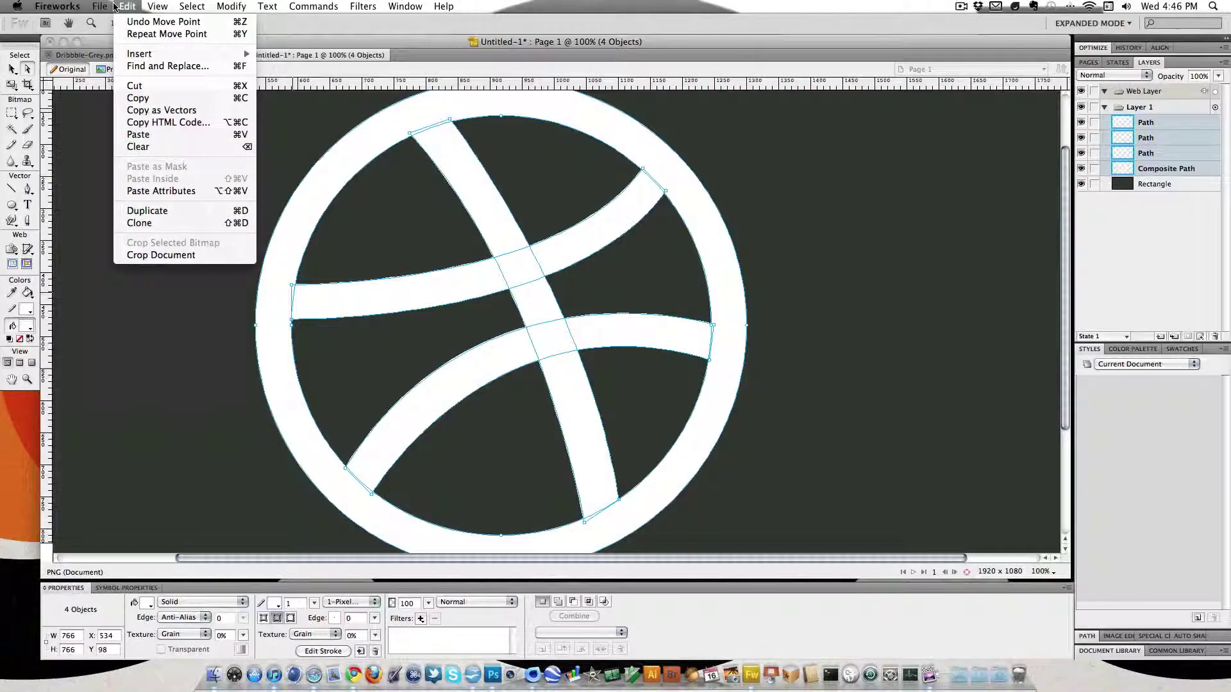
pyautogui.moveTo(192, 7)
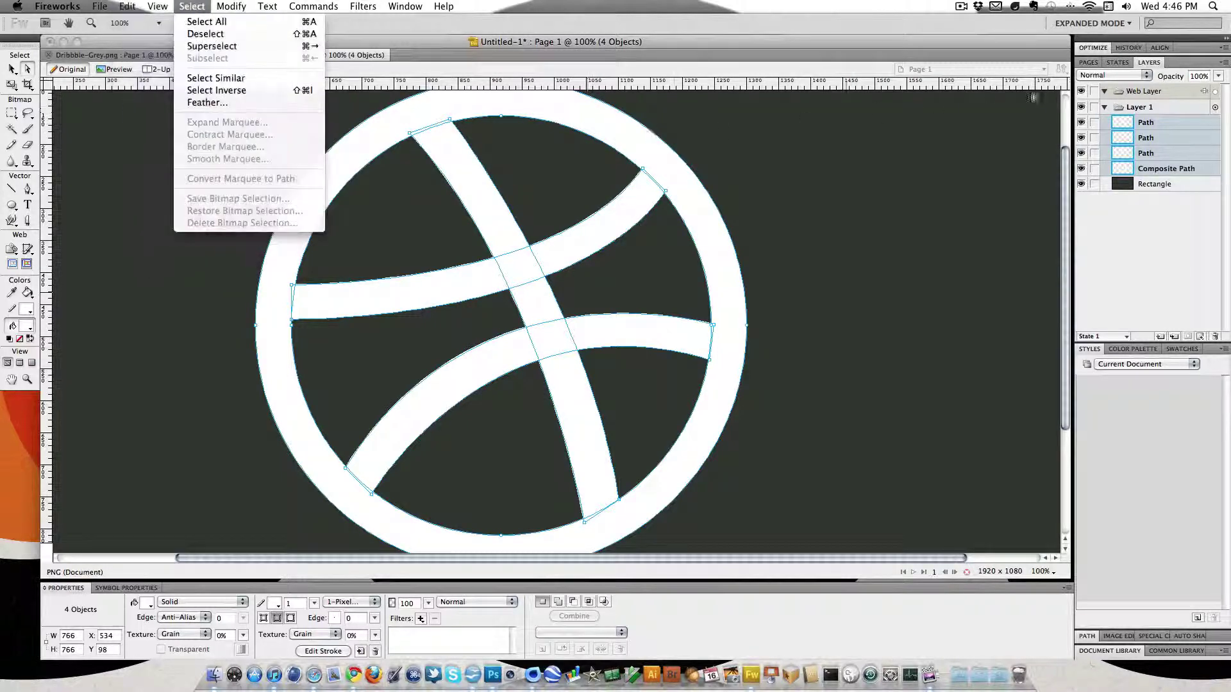
pyautogui.moveTo(231, 6)
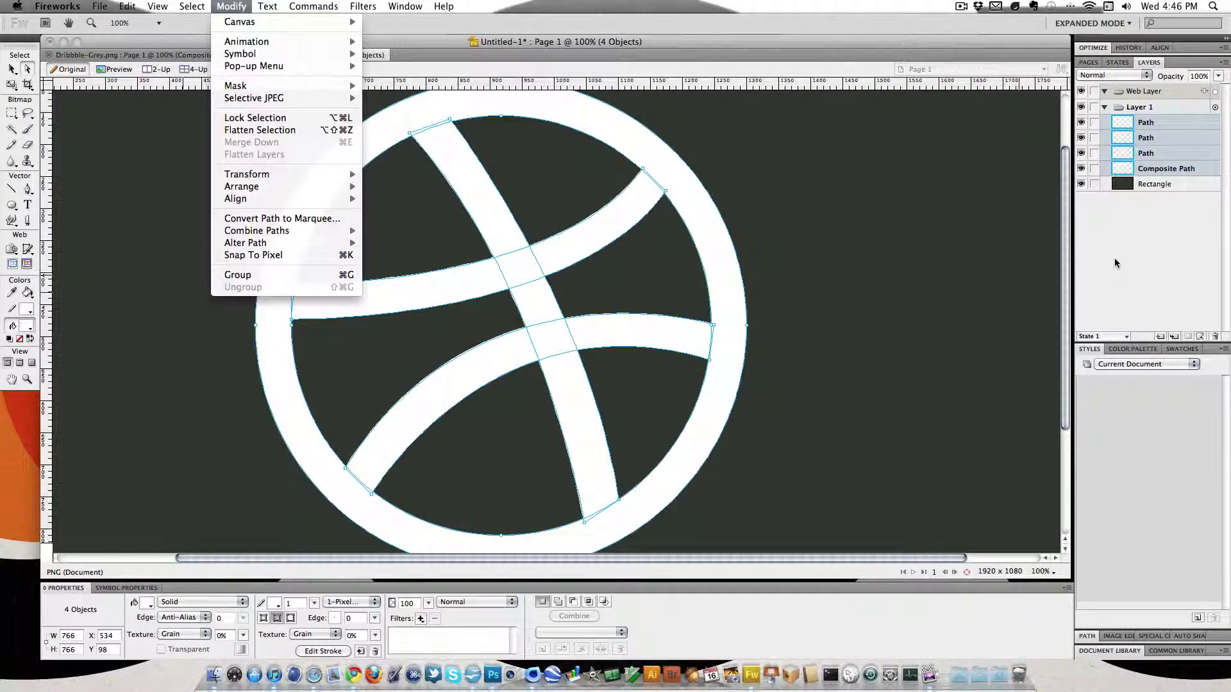
pyautogui.click(1148, 186)
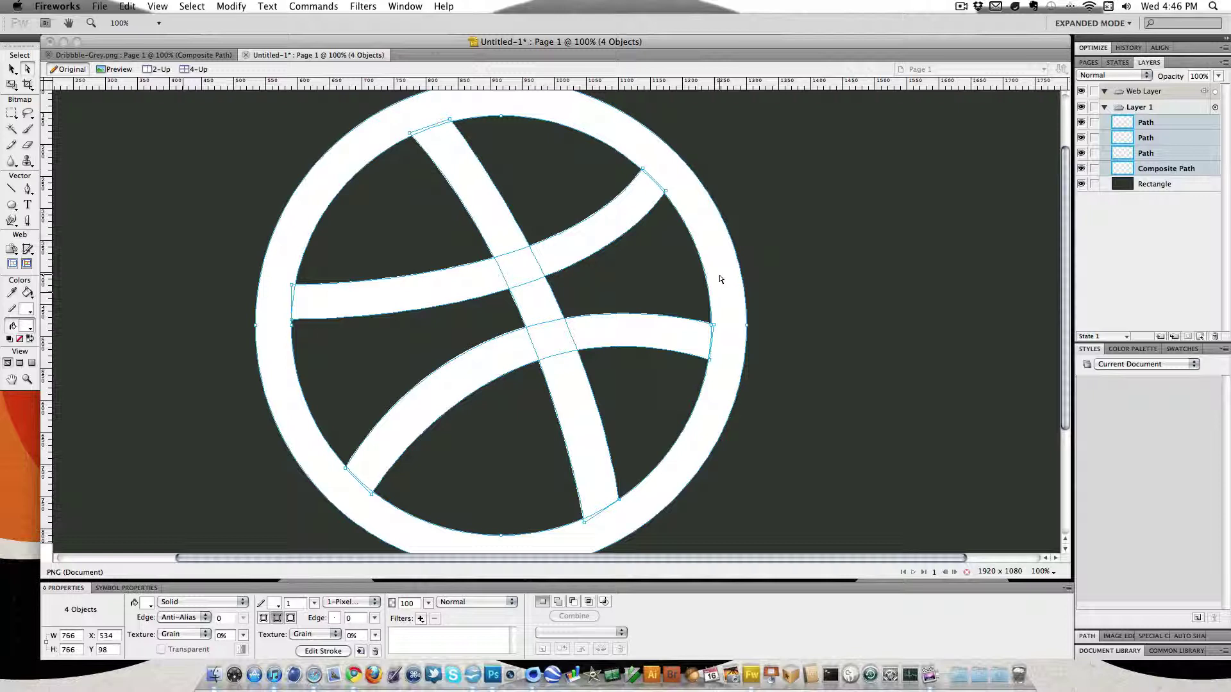
pyautogui.press('super+g')
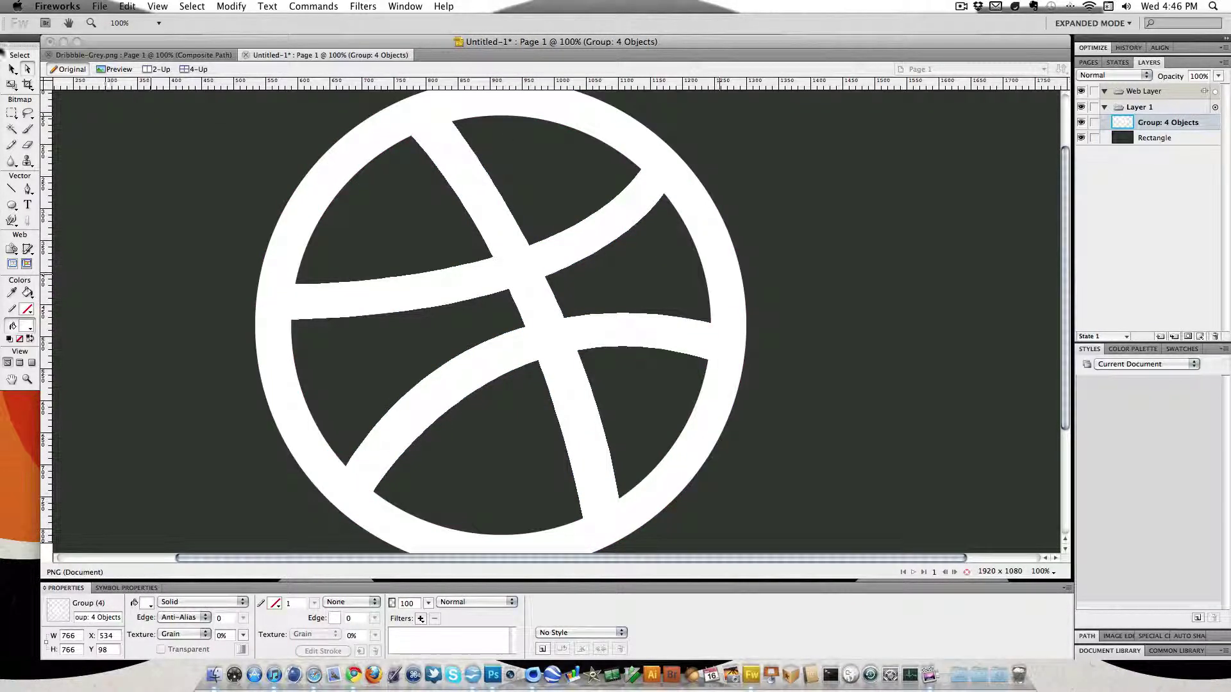
# Step: Scale the grouped logo up proportionally to about 5190 by 5190 px and reposition it at about X -2500, Y -1102
pyautogui.scroll(-3, 456, 291)
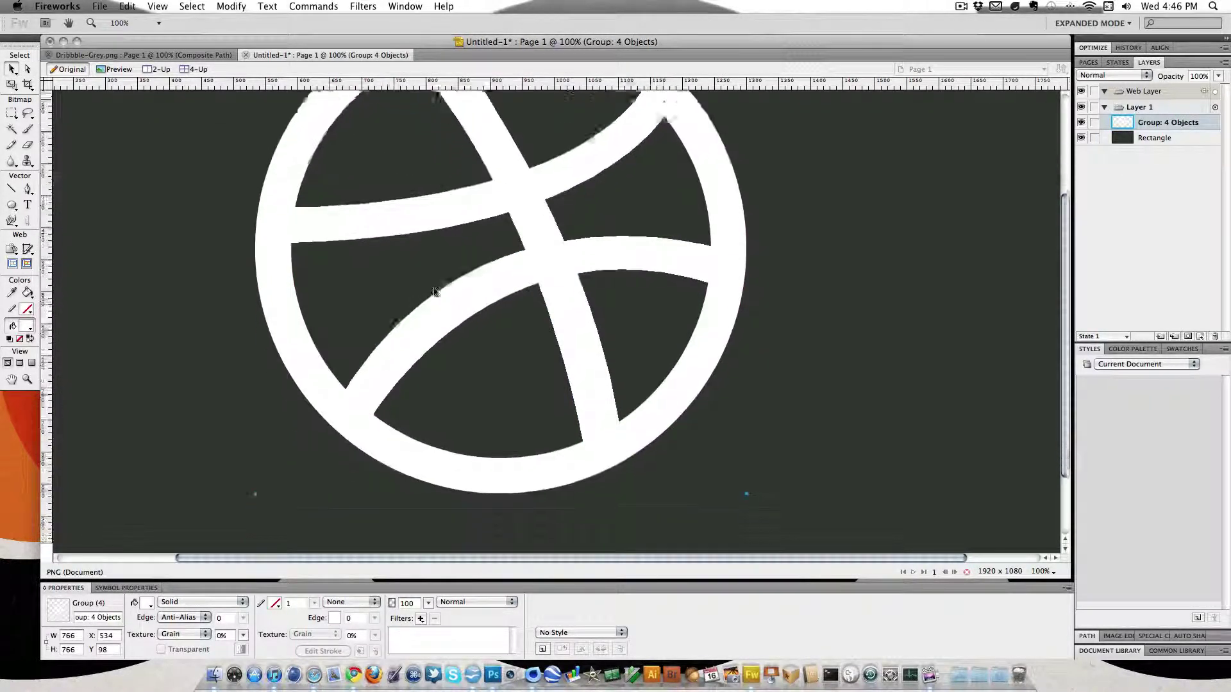
pyautogui.click(1050, 574)
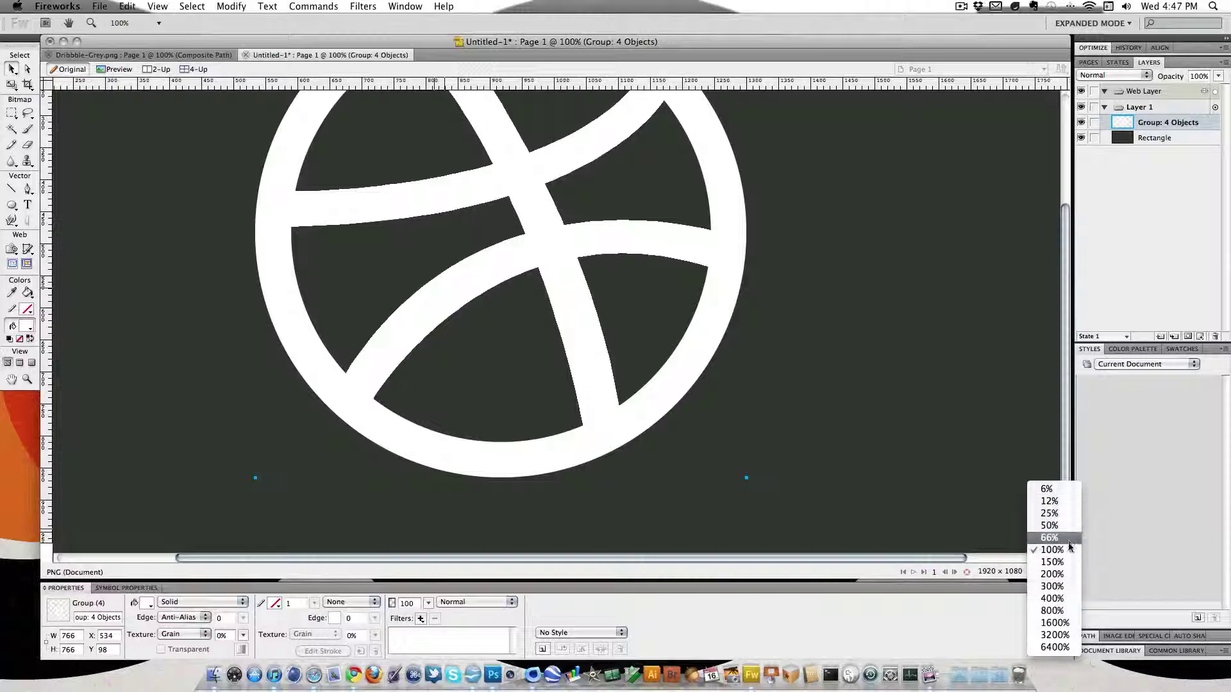
pyautogui.click(1068, 531)
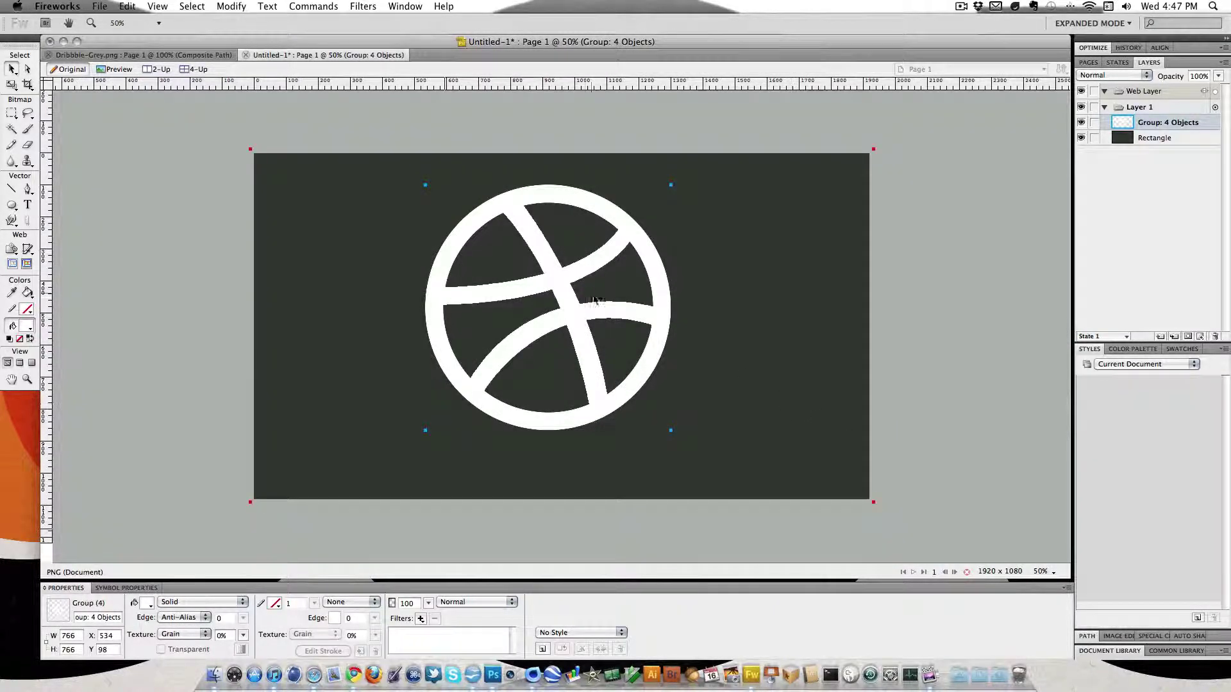
pyautogui.moveTo(635, 321); pyautogui.dragTo(548, 366)
pyautogui.press('q')
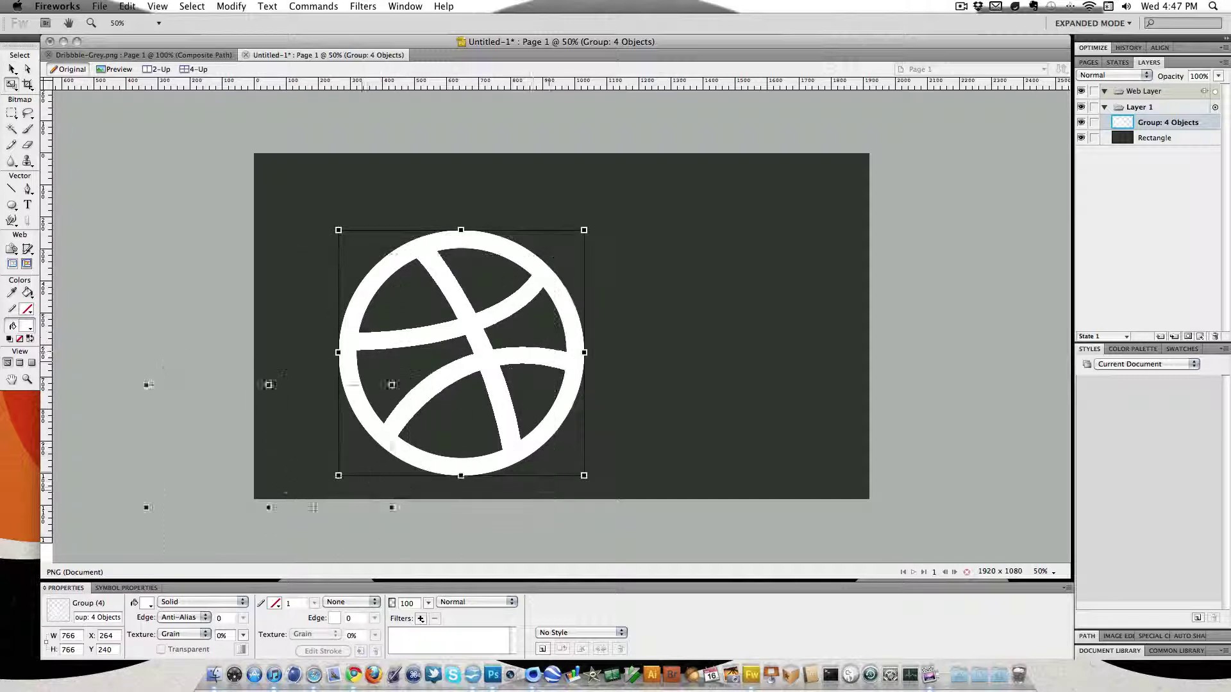
pyautogui.moveTo(234, 554); pyautogui.dragTo(234, 565)
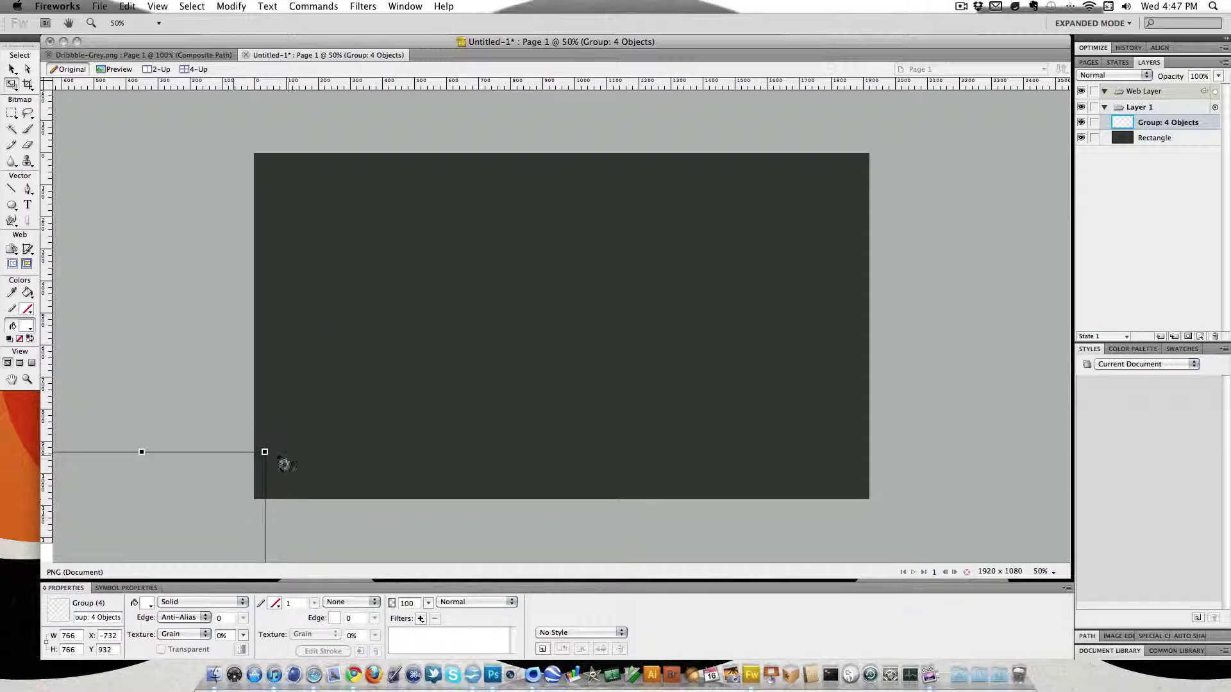
pyautogui.moveTo(263, 450); pyautogui.dragTo(818, 56)
pyautogui.press('Return')
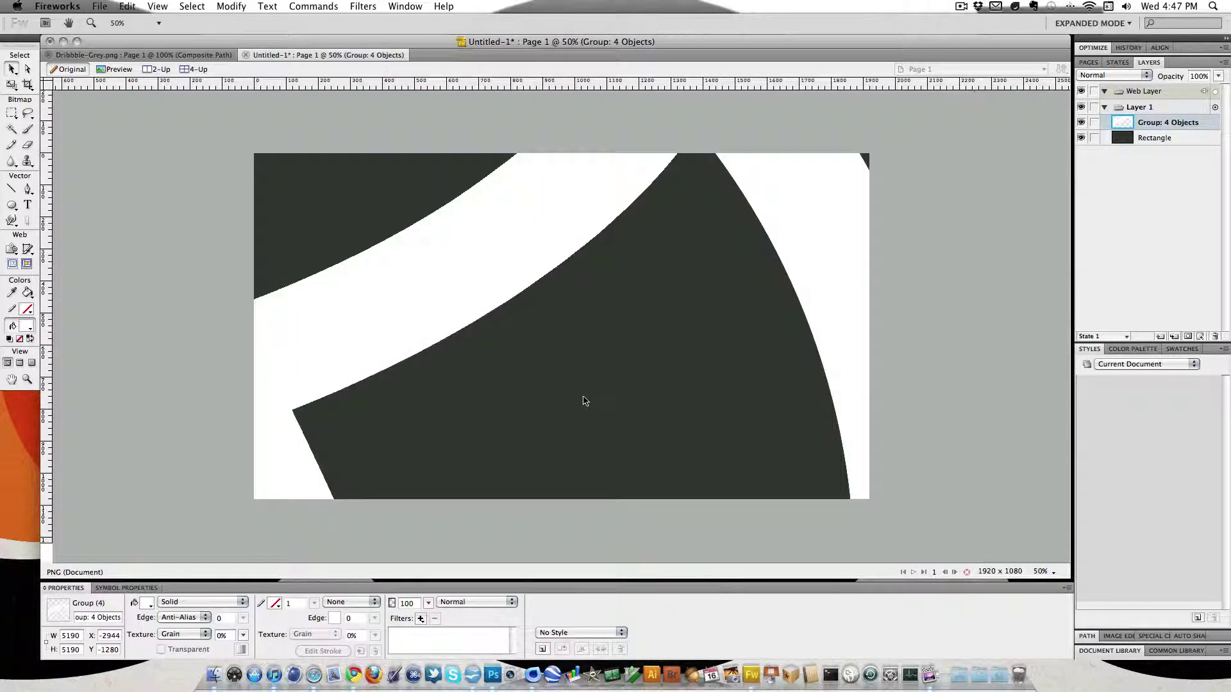
pyautogui.moveTo(434, 285); pyautogui.dragTo(576, 342)
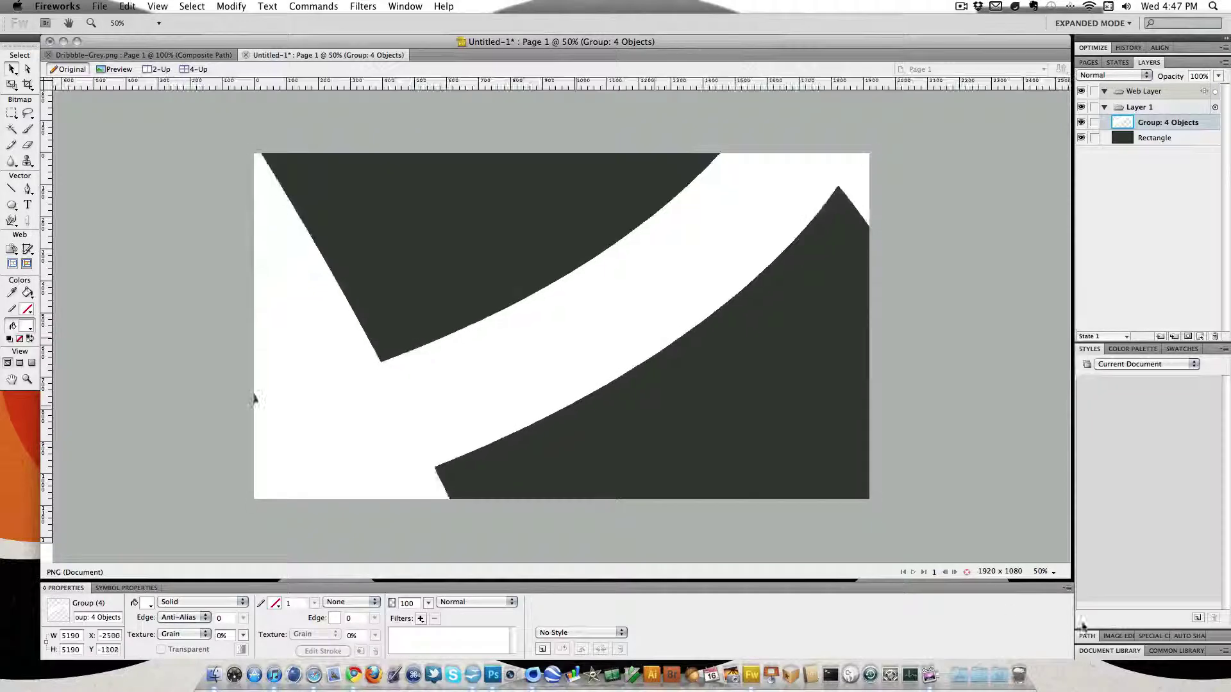
# Step: Move the enlarged logo group to about X -3804, Y 170 so its upper-right scaling corner lies on the canvas
pyautogui.click(1052, 573)
pyautogui.click(1084, 597)
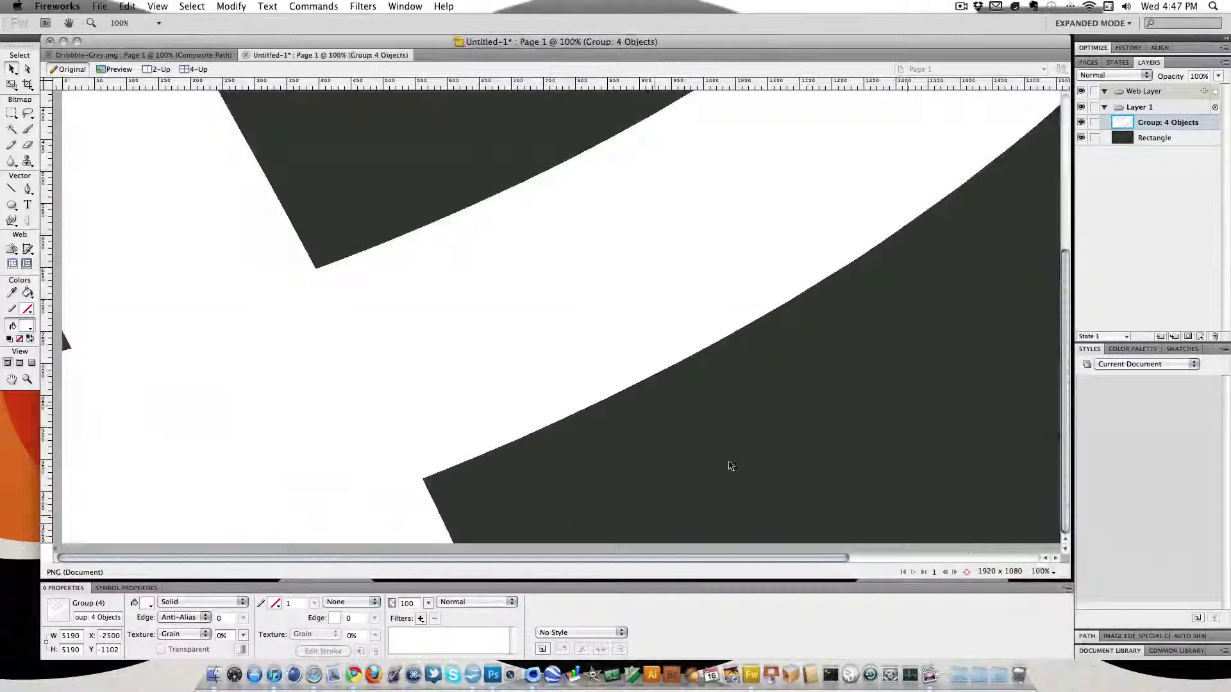
pyautogui.scroll(5, 657, 413)
pyautogui.scroll(-2, 654, 413)
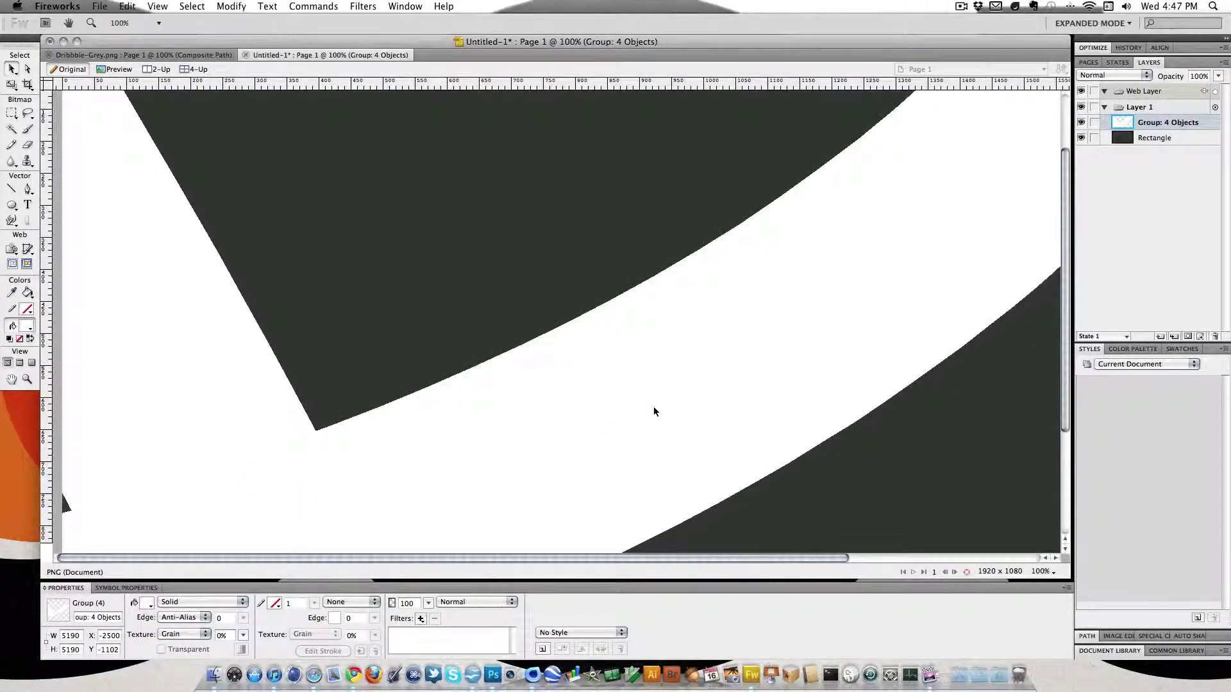
pyautogui.press('q')
pyautogui.moveTo(718, 370); pyautogui.dragTo(545, 476)
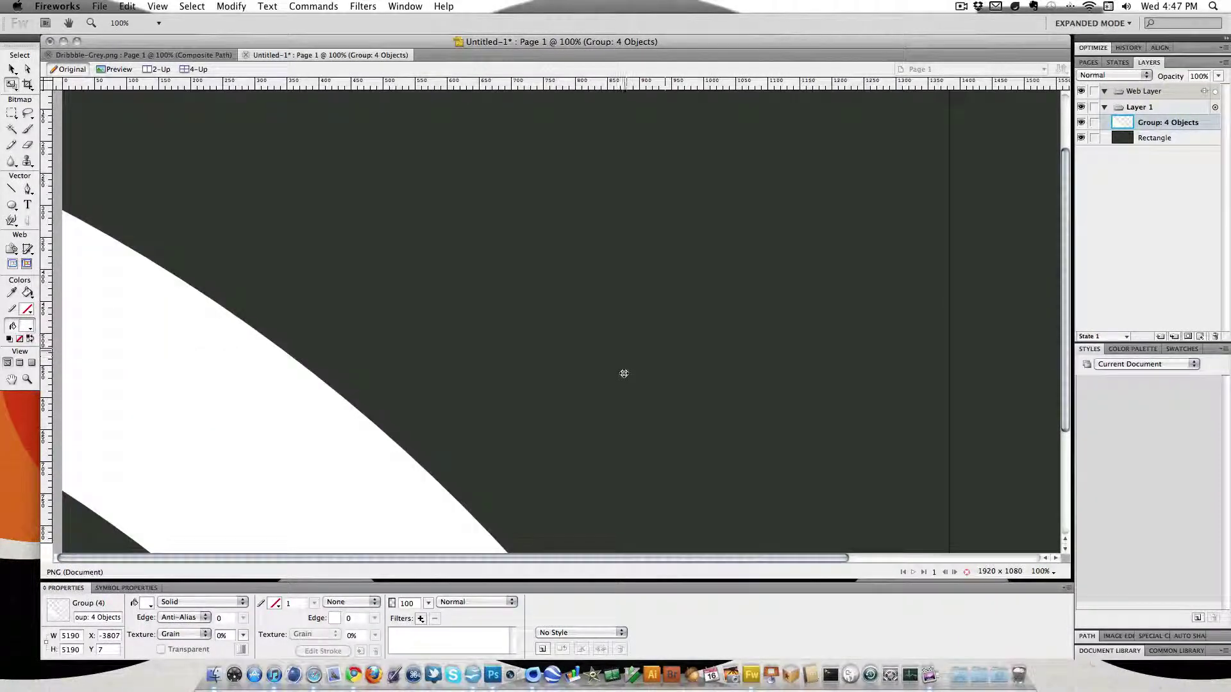
pyautogui.moveTo(624, 375); pyautogui.dragTo(625, 484)
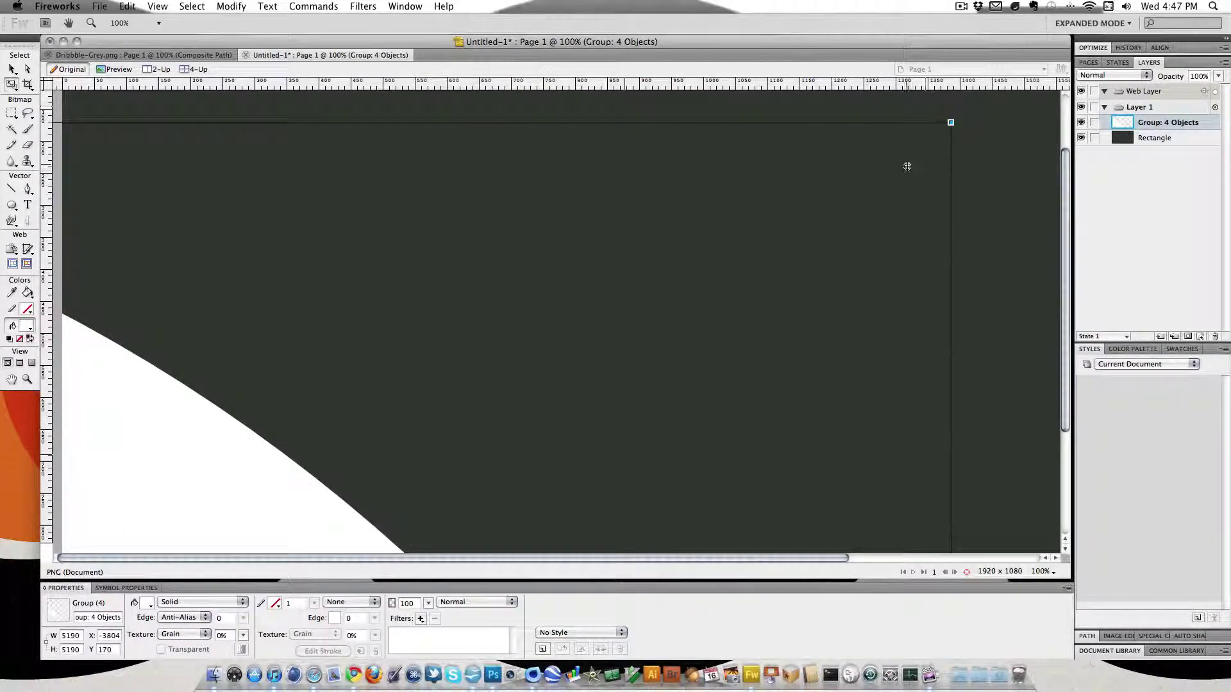
# Step: Scale the logo group down proportionally in stages to about 26 by 26 px, apply the transformation and deselect the group
pyautogui.moveTo(949, 126); pyautogui.dragTo(523, 384)
pyautogui.moveTo(450, 538); pyautogui.dragTo(776, 224)
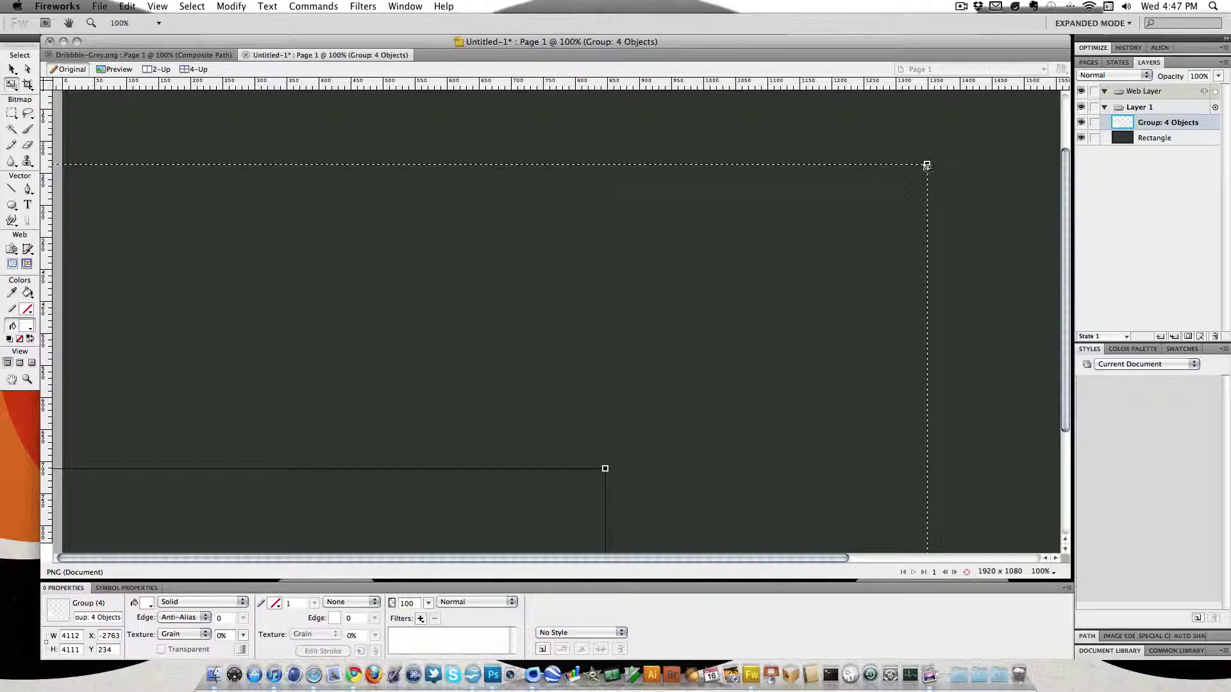
pyautogui.moveTo(927, 164); pyautogui.dragTo(541, 472)
pyautogui.moveTo(507, 548); pyautogui.dragTo(514, 541)
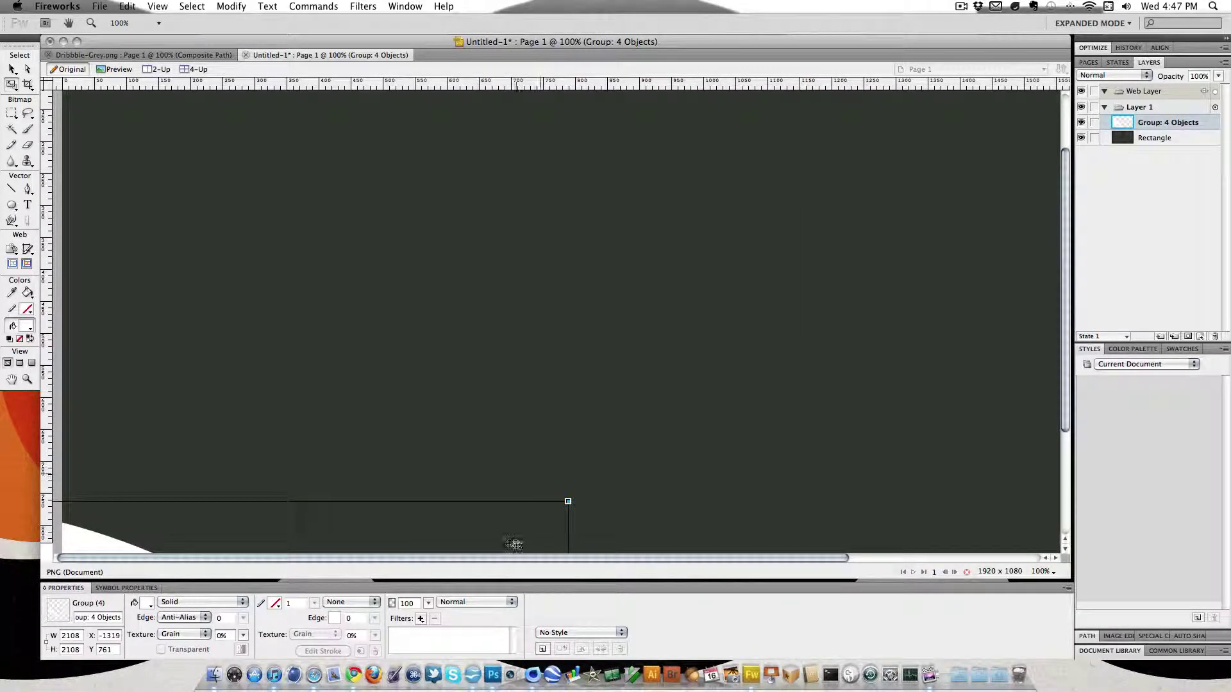
pyautogui.moveTo(568, 502); pyautogui.dragTo(885, 158)
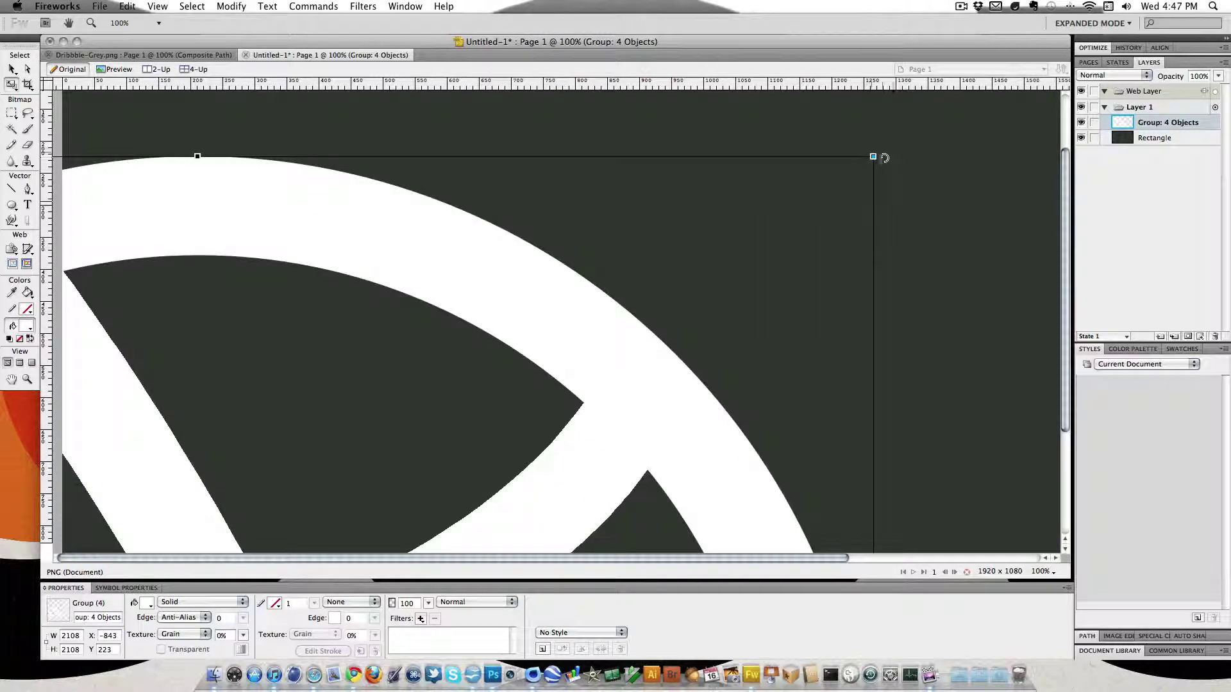
pyautogui.moveTo(508, 376); pyautogui.dragTo(446, 481)
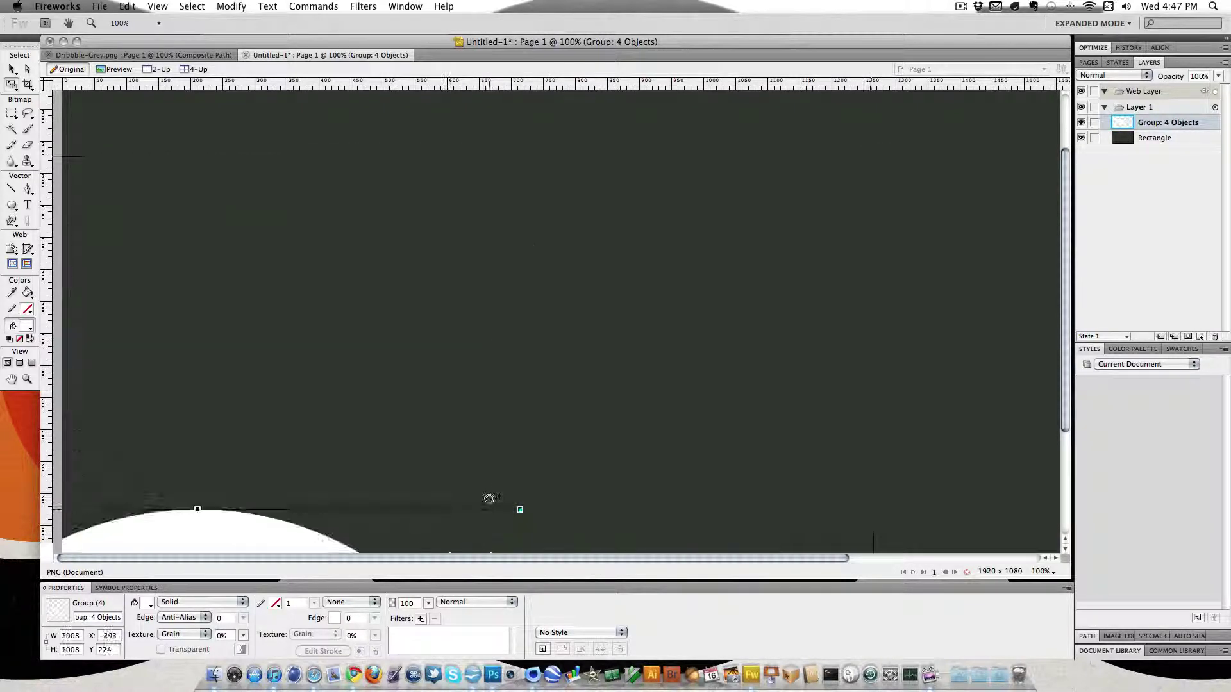
pyautogui.moveTo(483, 521); pyautogui.dragTo(459, 506)
pyautogui.press('Return')
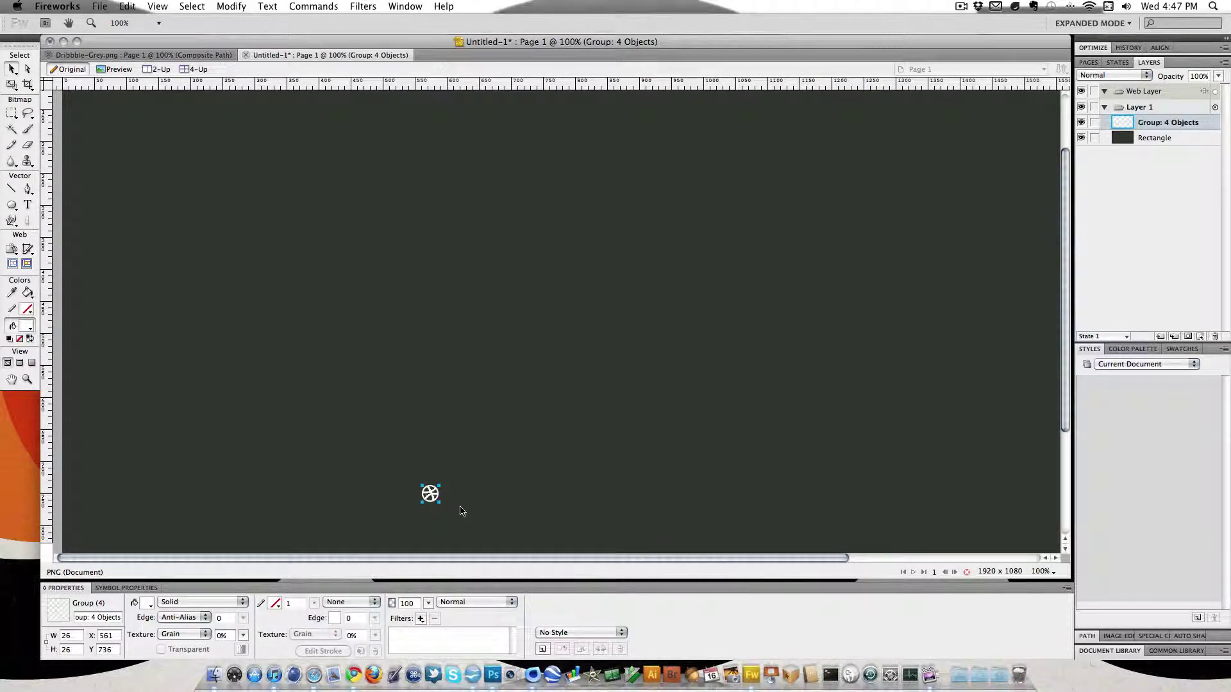
pyautogui.click(502, 481)
# Step: Switch to the Dribbble-Grey.png document and briefly show its hidden black rectangle behind the icon, hiding it again
pyautogui.scroll(-5, 494, 467)
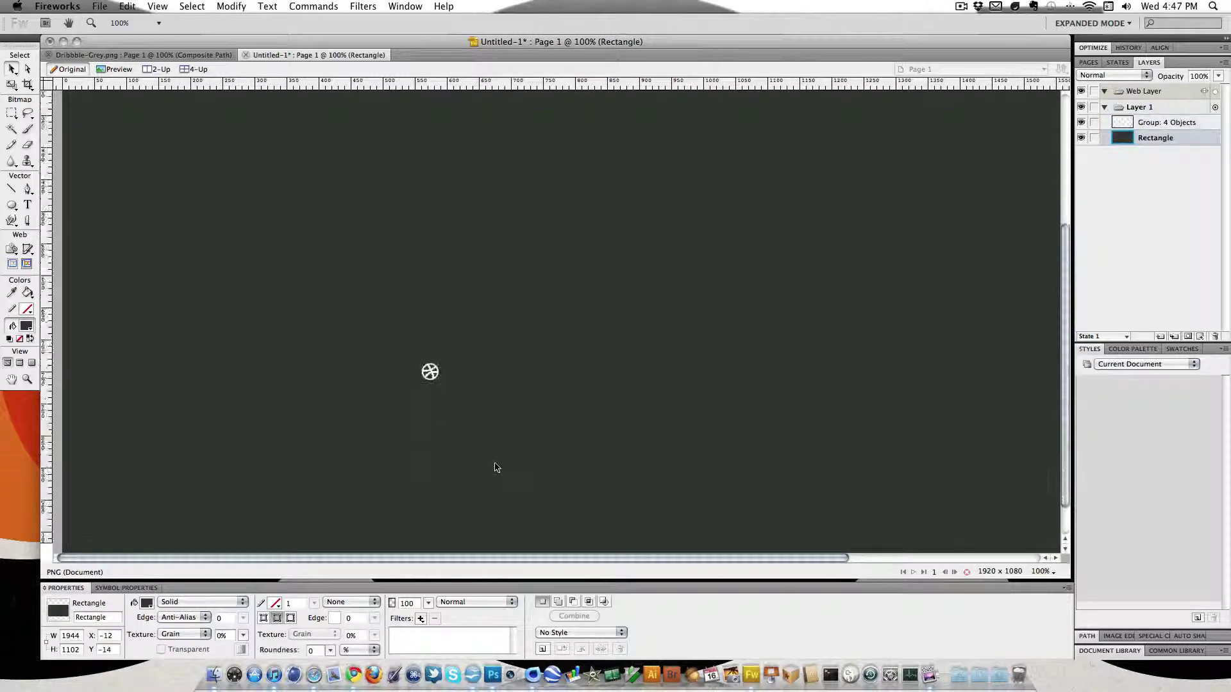
pyautogui.scroll(3, 494, 467)
pyautogui.scroll(-4, 495, 467)
pyautogui.hscroll(8, 495, 465)
pyautogui.scroll(6, 495, 465)
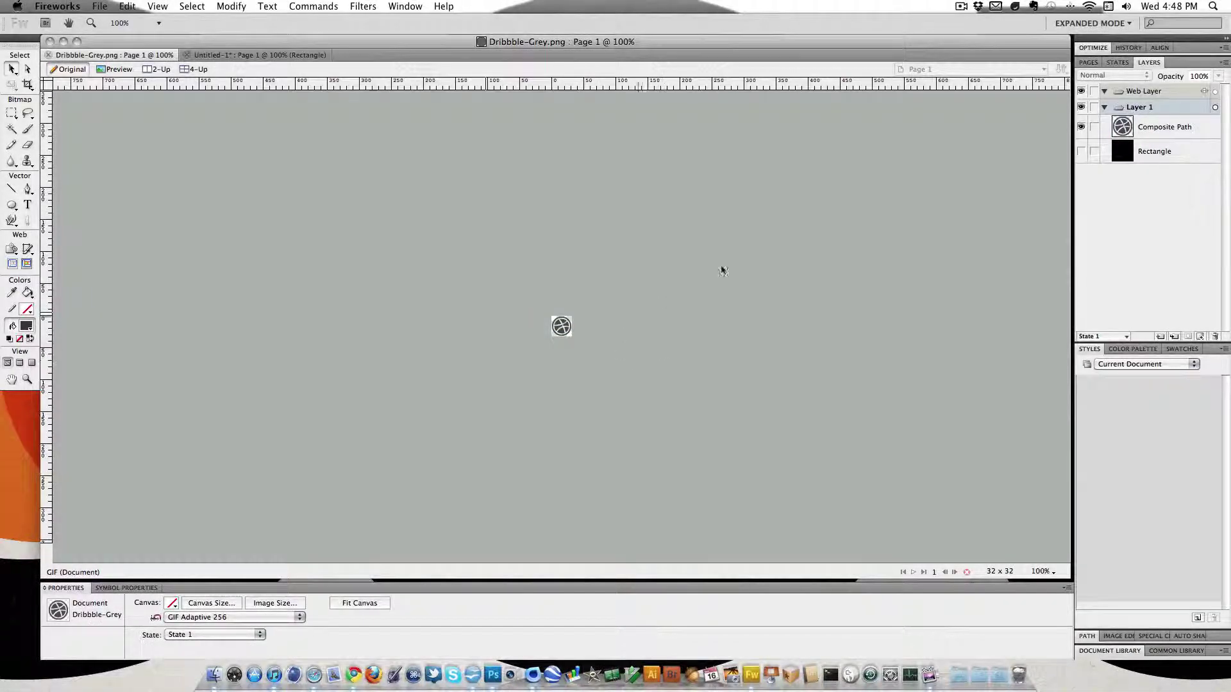
pyautogui.click(1083, 151)
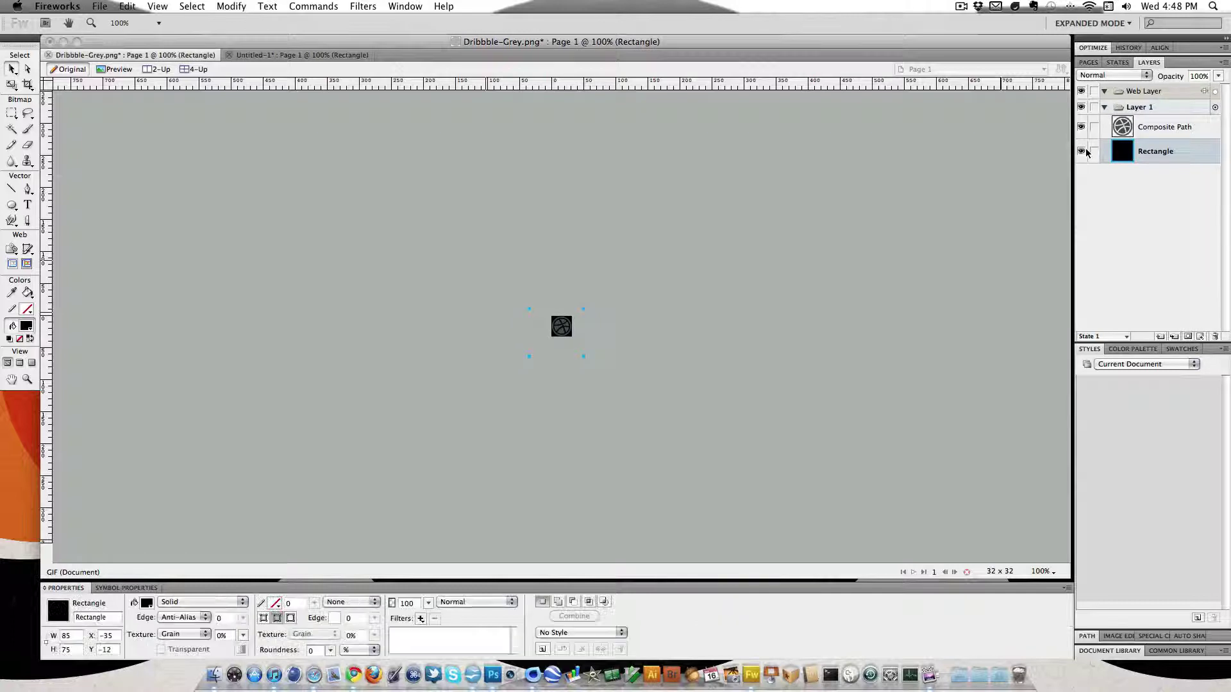
pyautogui.click(1085, 151)
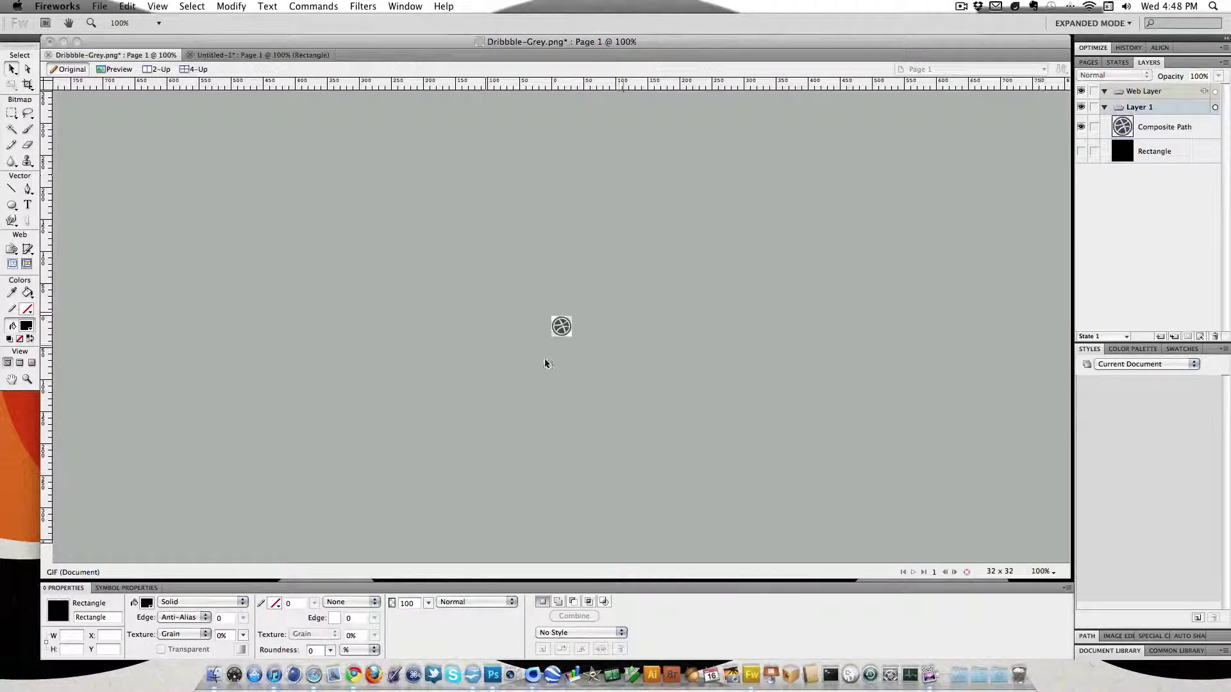
# Step: Select the icon's composite path in Dribbble-Grey.png and examine its shape and pixel edges up close
pyautogui.click(561, 327)
pyautogui.press('super+a')
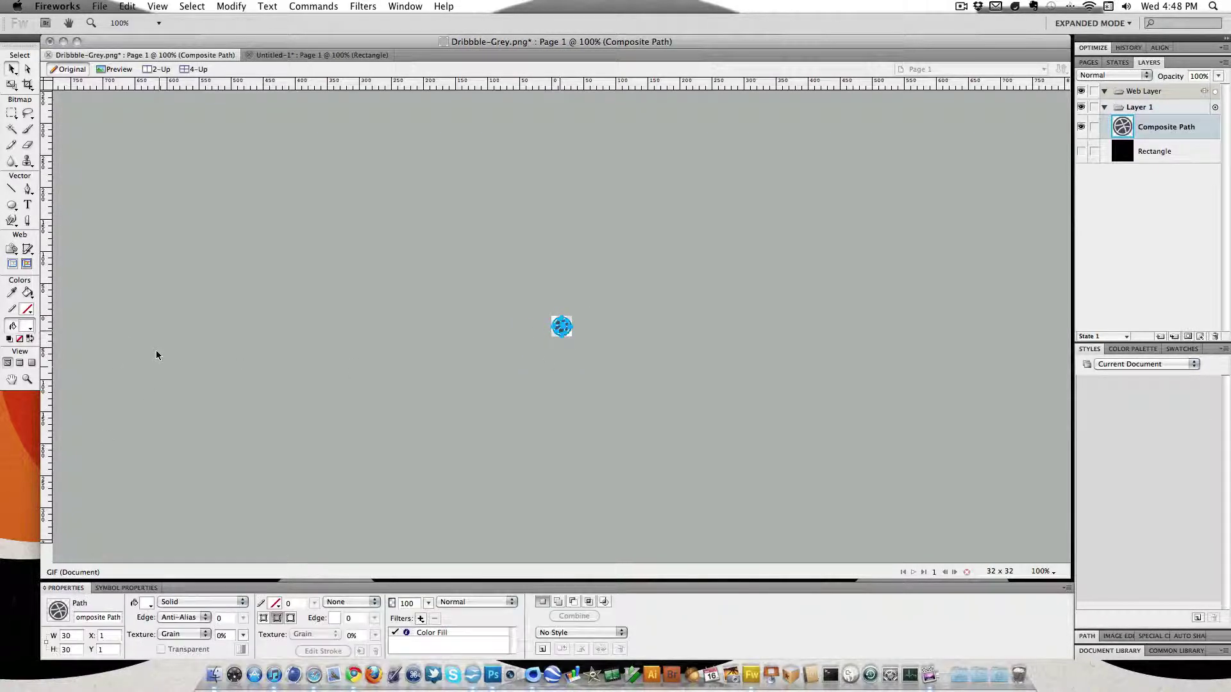
pyautogui.click(27, 379)
pyautogui.click(676, 333)
pyautogui.click(676, 333)
pyautogui.click(677, 333)
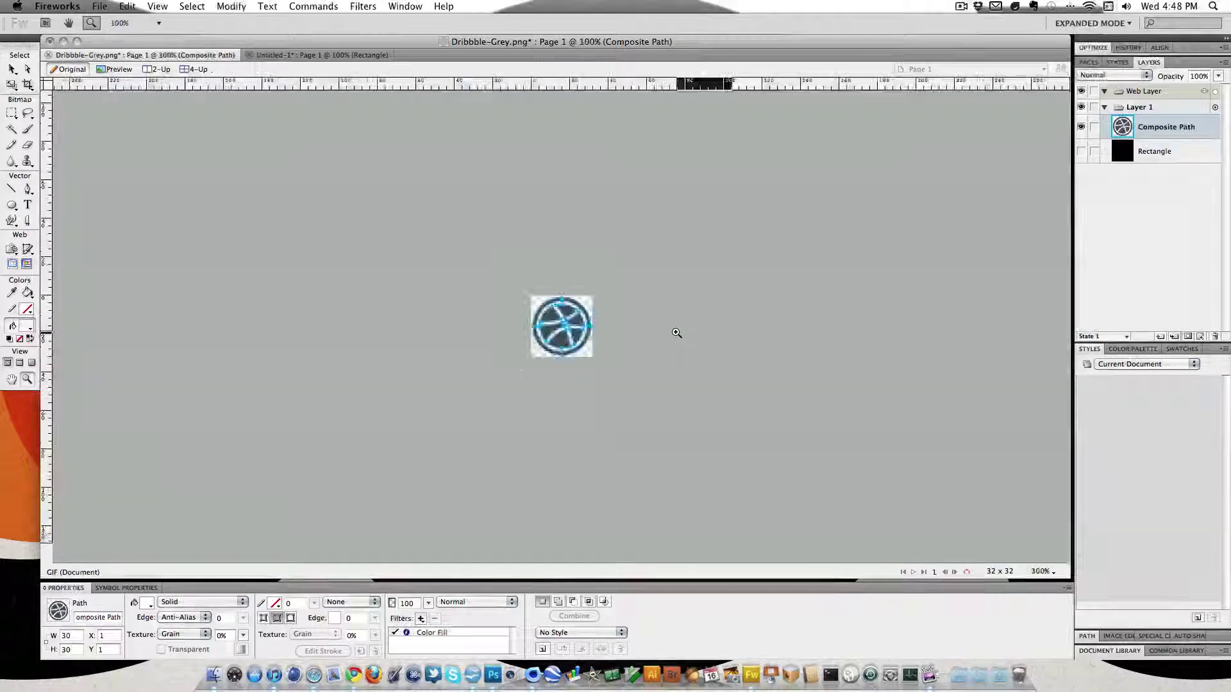
pyautogui.click(675, 333)
pyautogui.click(676, 333)
pyautogui.click(675, 333)
pyautogui.click(673, 333)
pyautogui.click(674, 333)
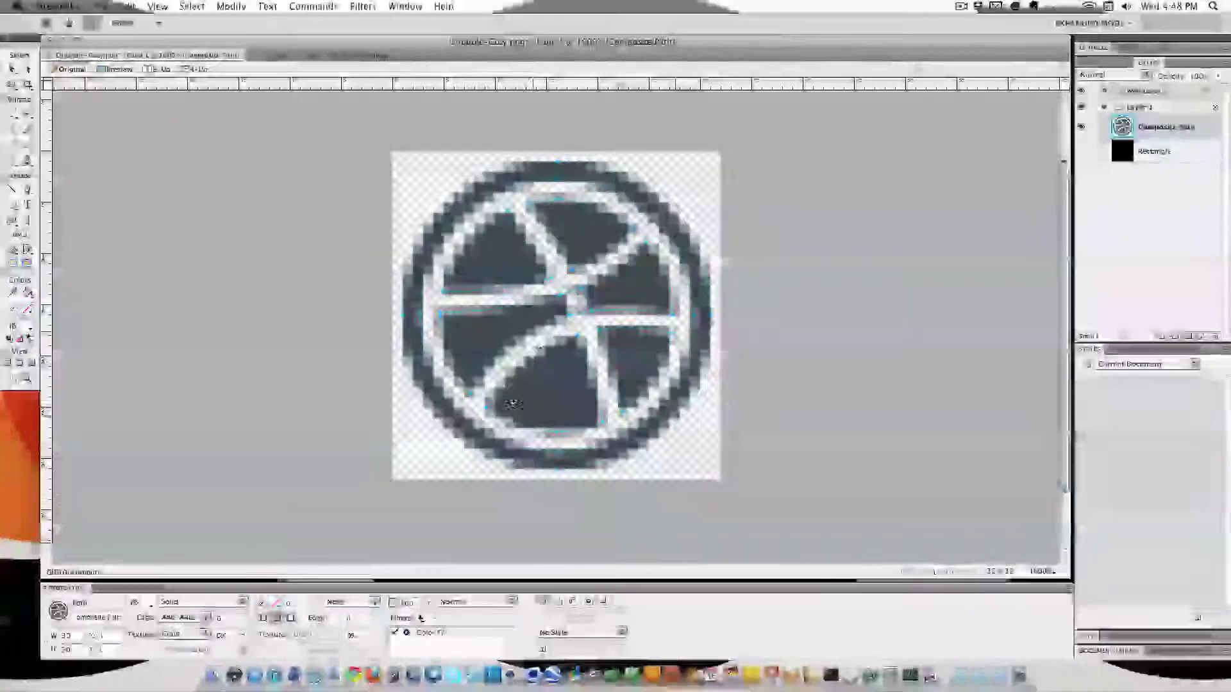